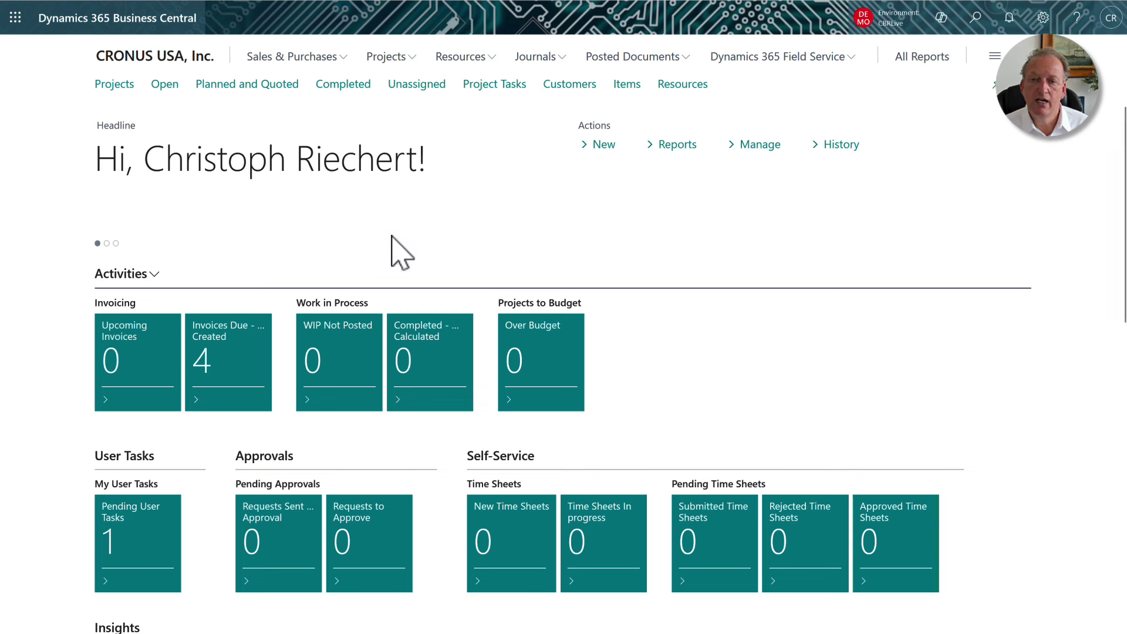
Step: Create a new project card from the projects list, numbered with the JOB-R residential number series
left_click(120, 99)
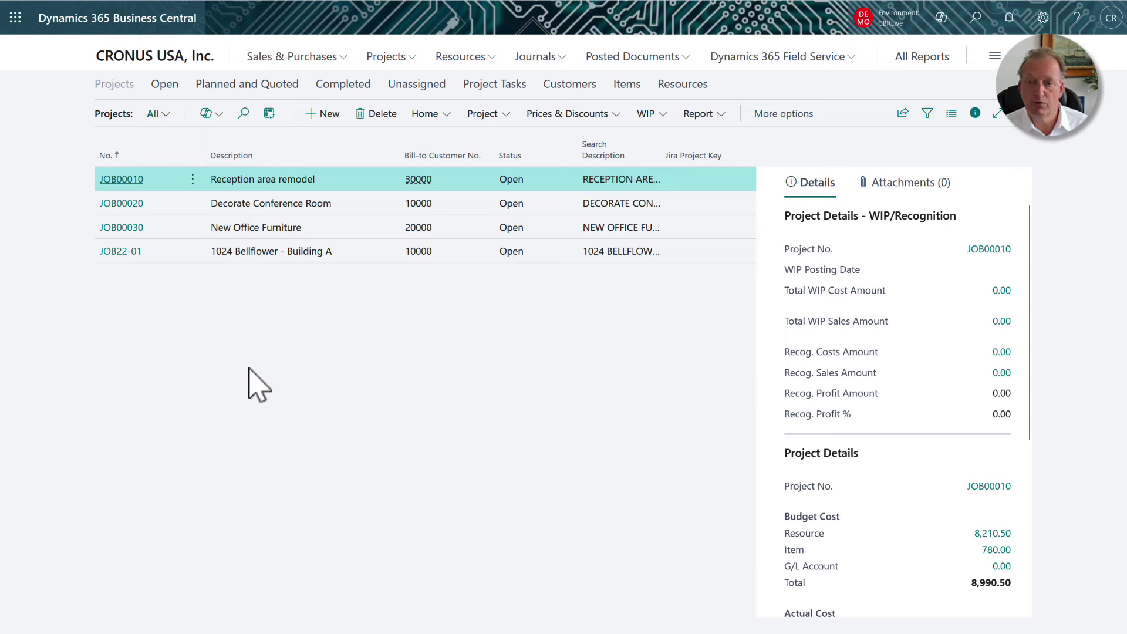
left_click(321, 114)
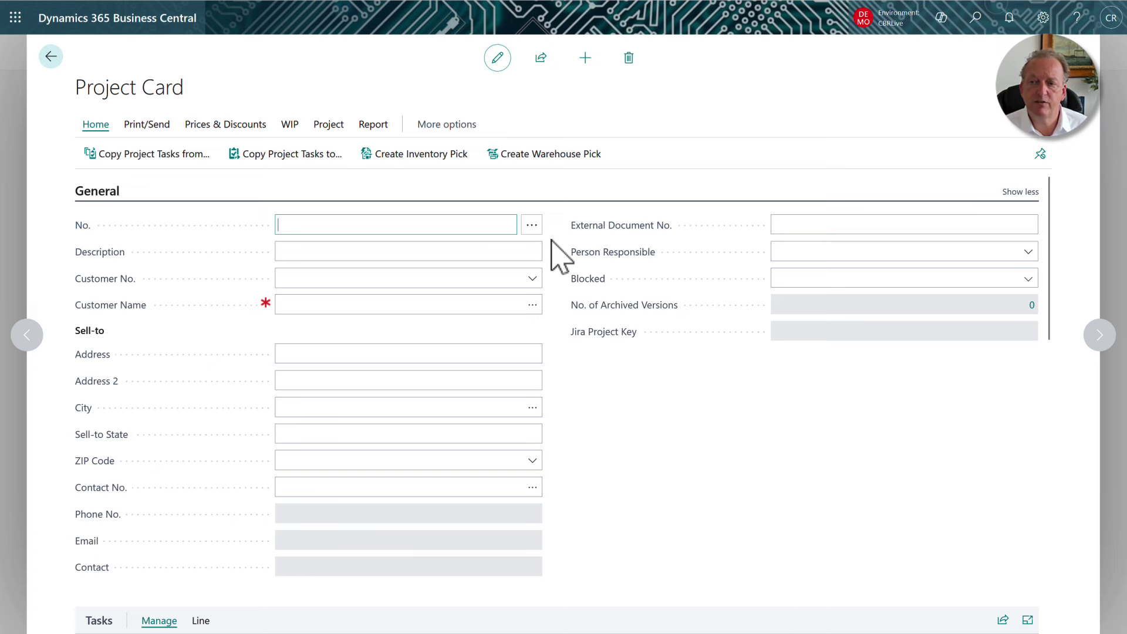
left_click(532, 226)
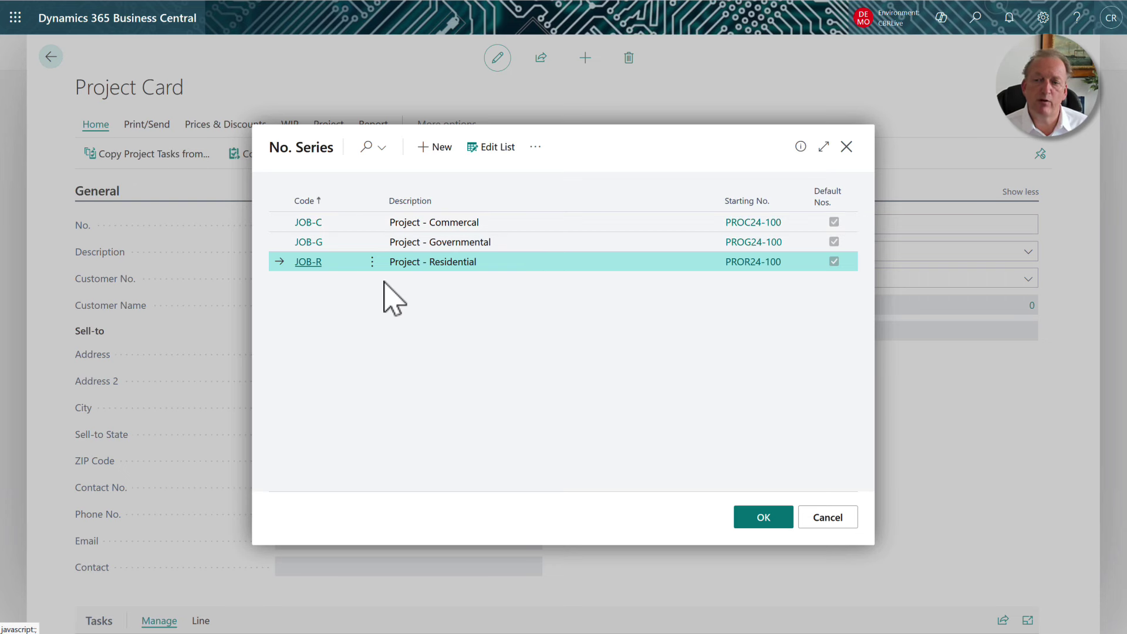
left_click(301, 262)
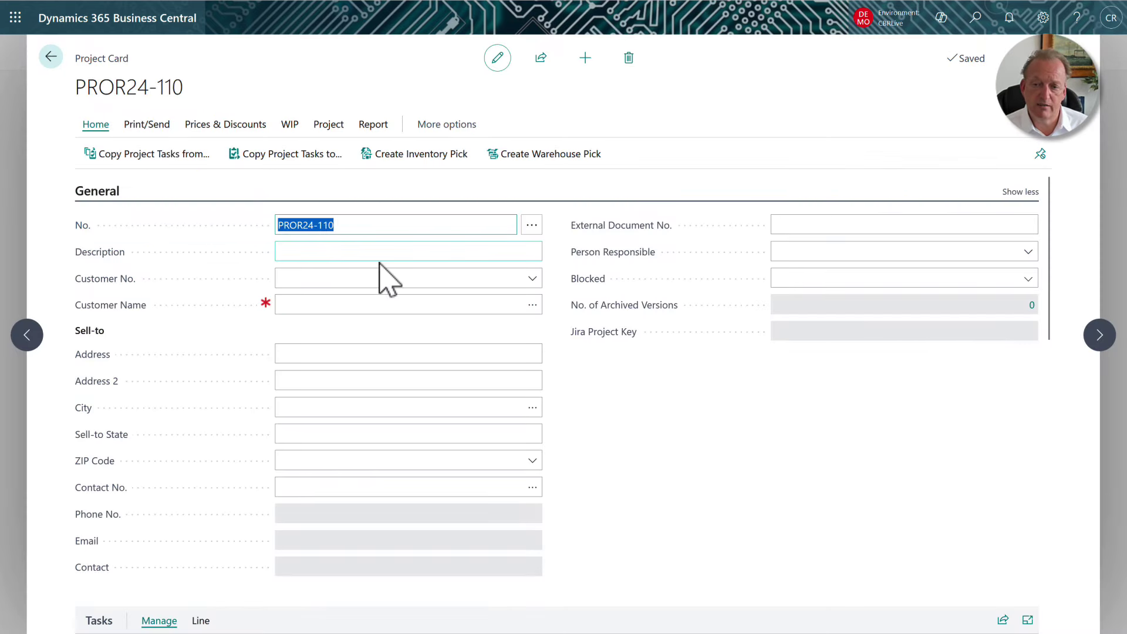
Step: Enter "Redsign of Kitchen" as the project description and assign Adatum Corporation as the customer
key("Tab")
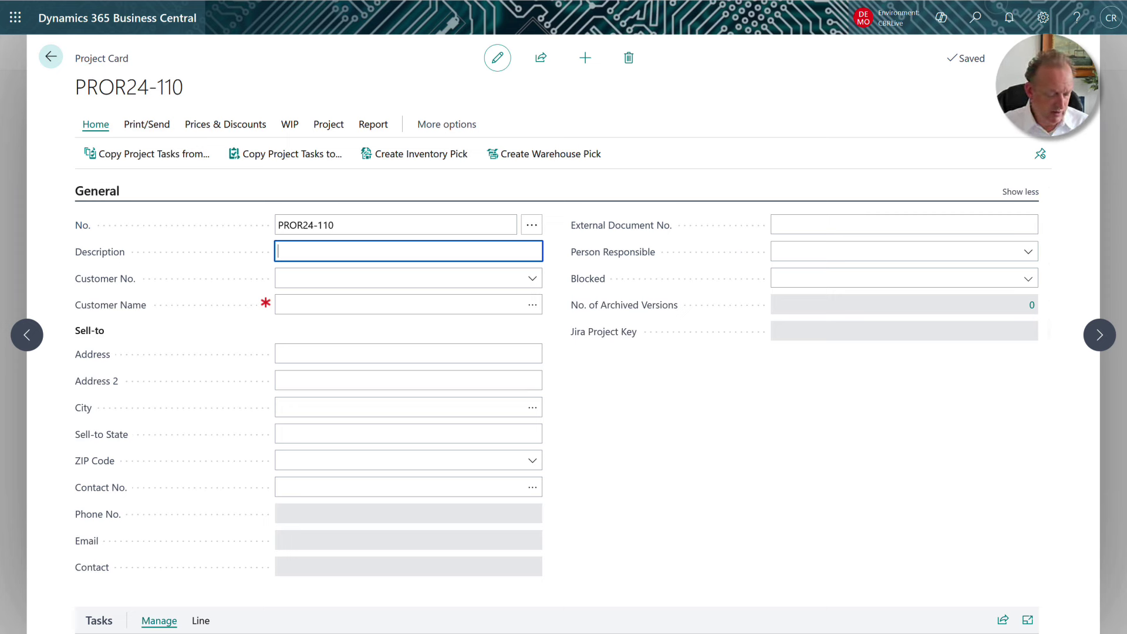
type("Red")
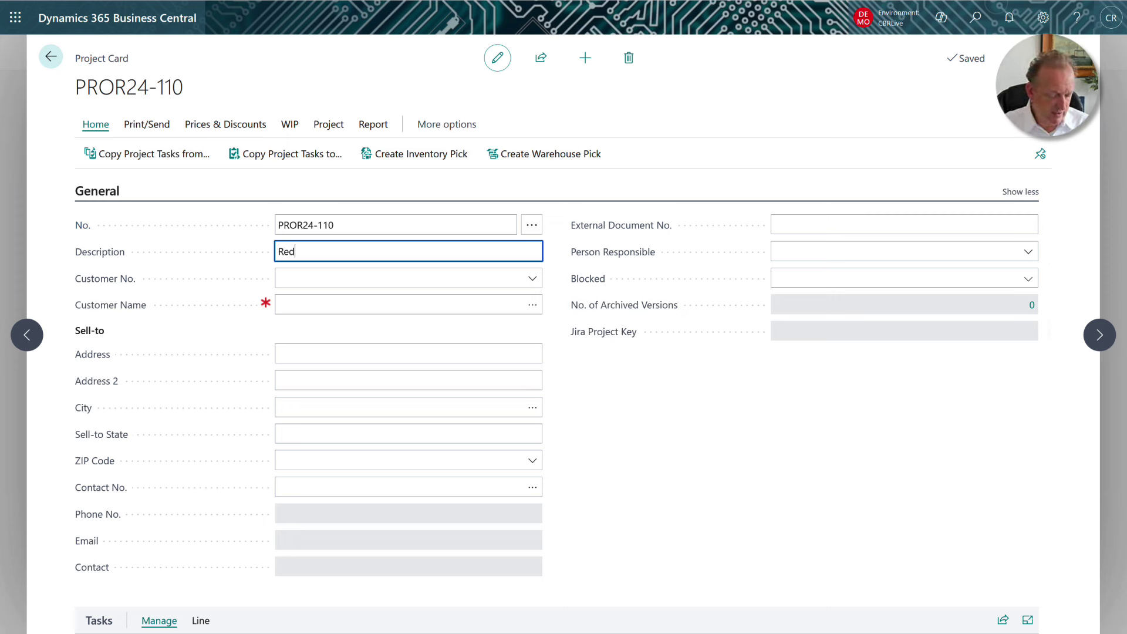
type("sign o")
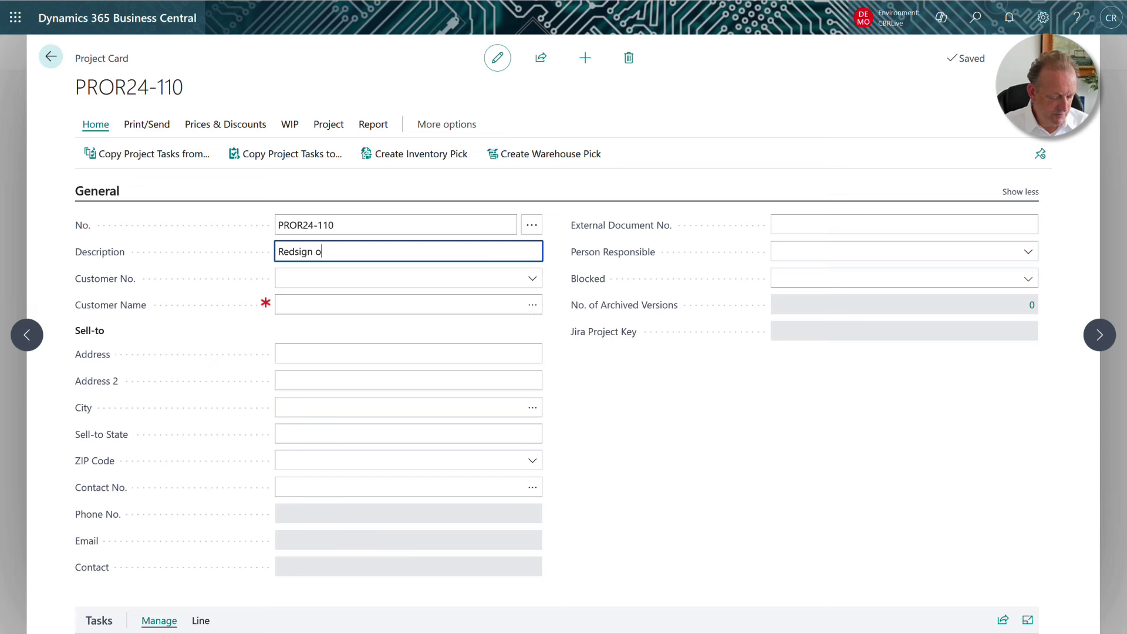
type("f Kitchen")
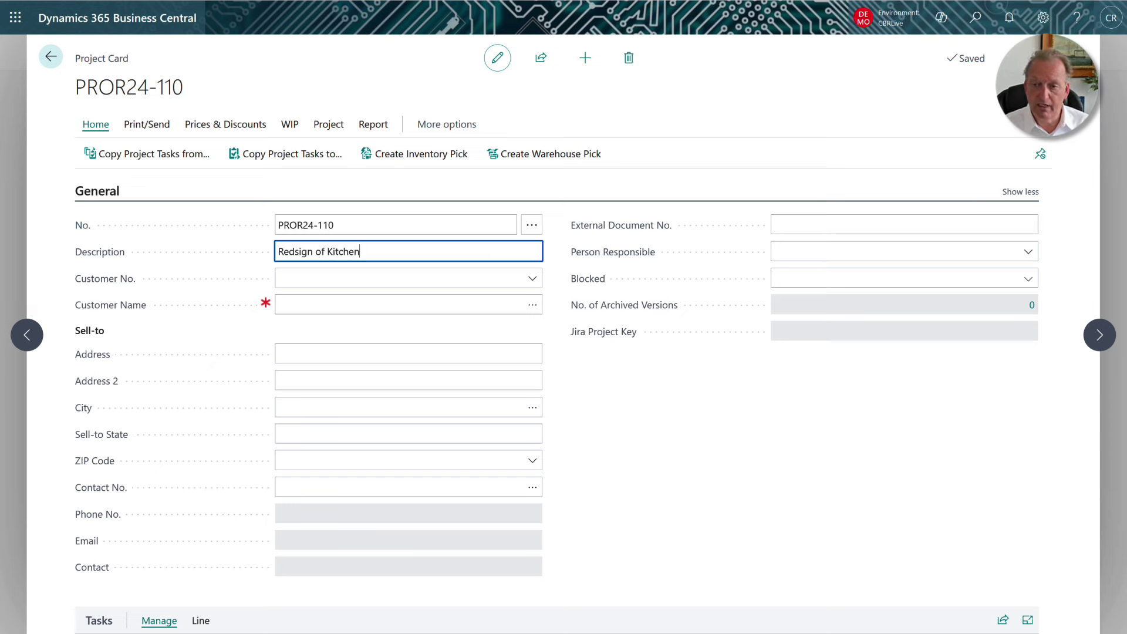
key("Tab")
left_click(533, 281)
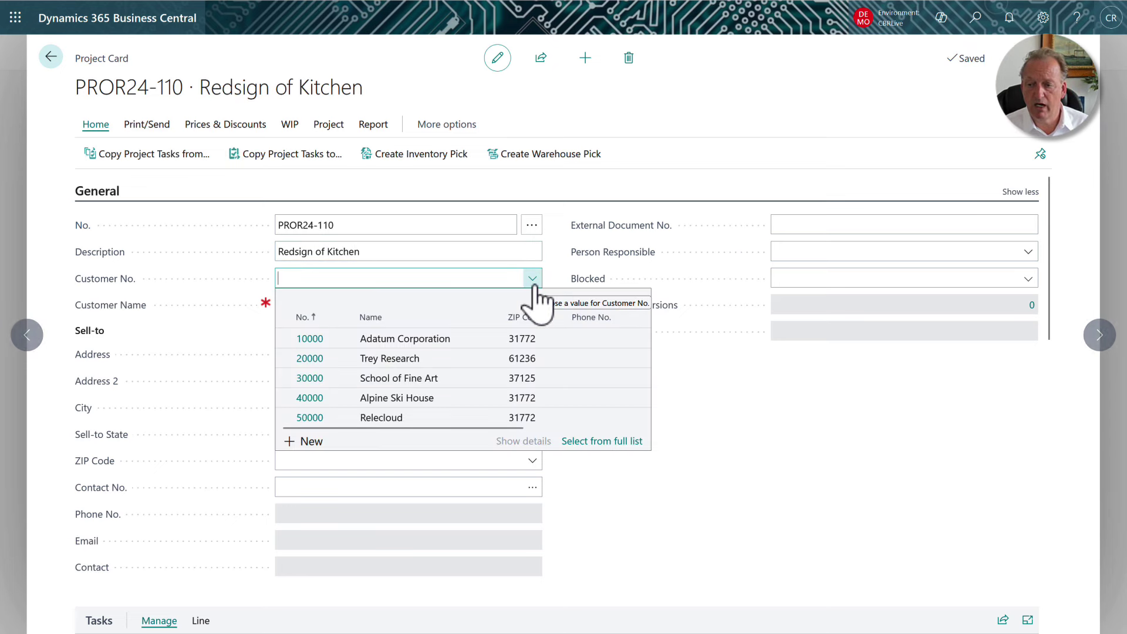
left_click(307, 340)
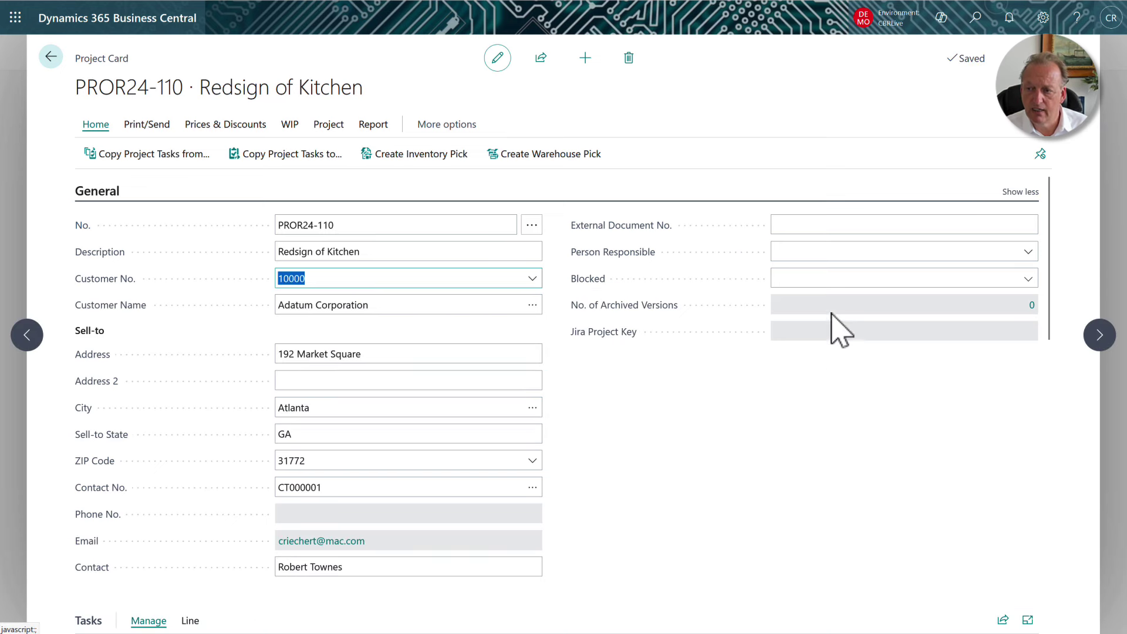
Step: Choose the project's responsible person and enter the purchase order number as the external document number
left_click(1028, 251)
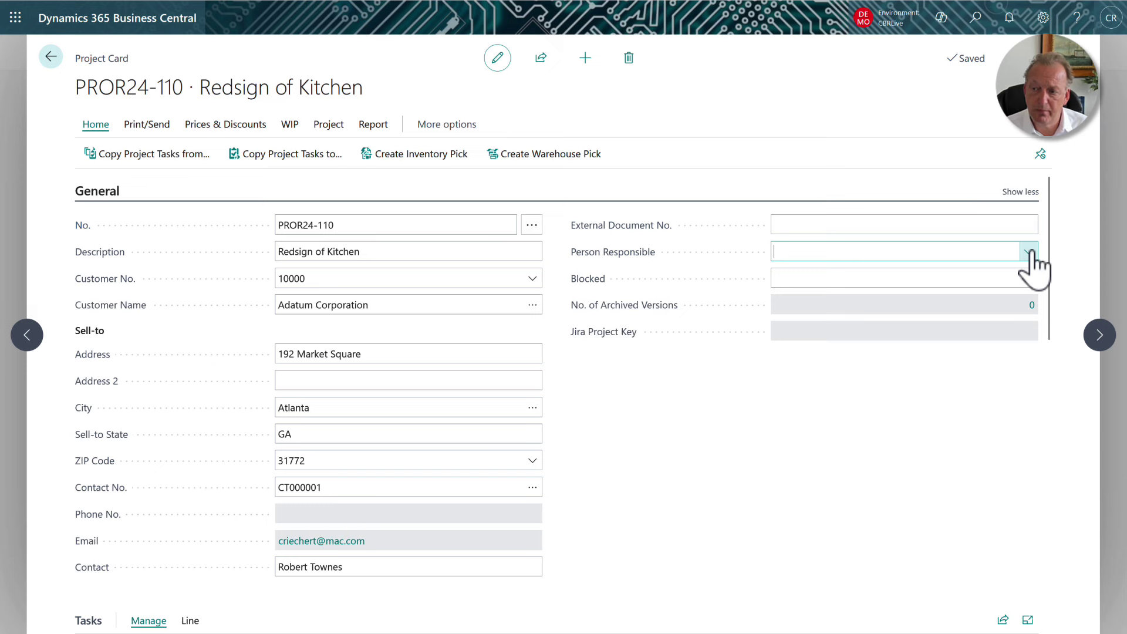
left_click(1029, 253)
left_click(681, 283)
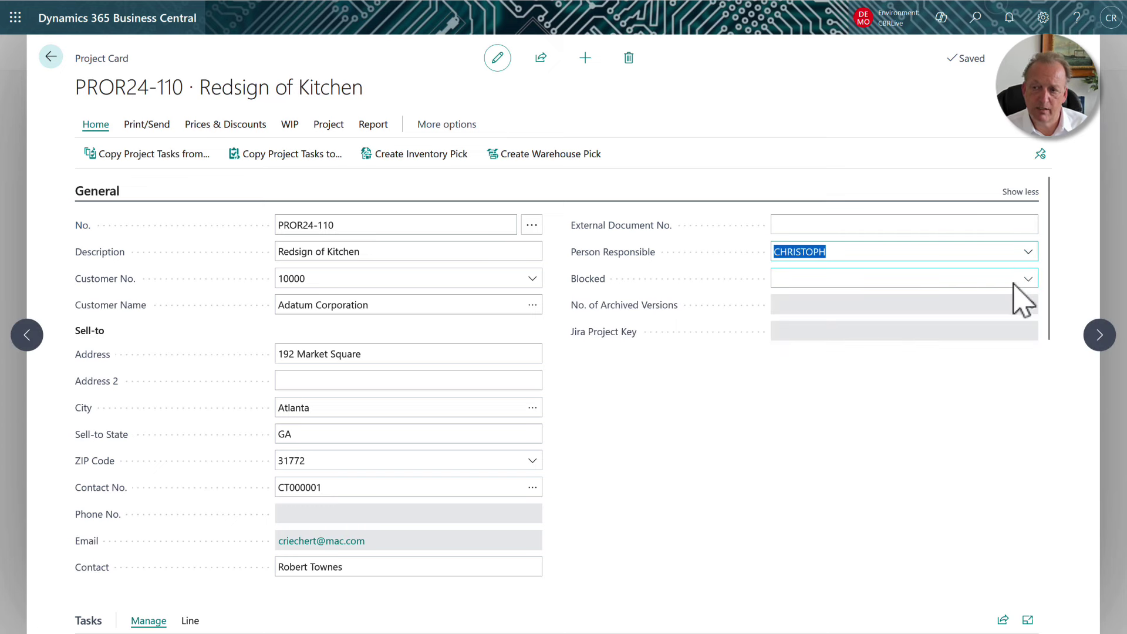
left_click(808, 229)
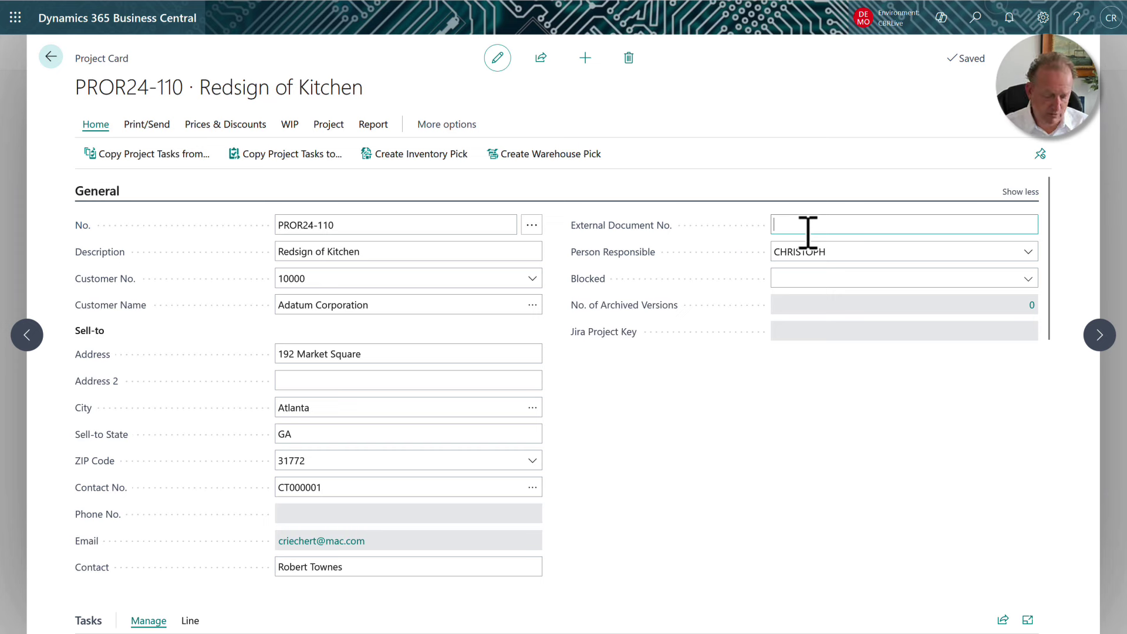
type("PO 4367789")
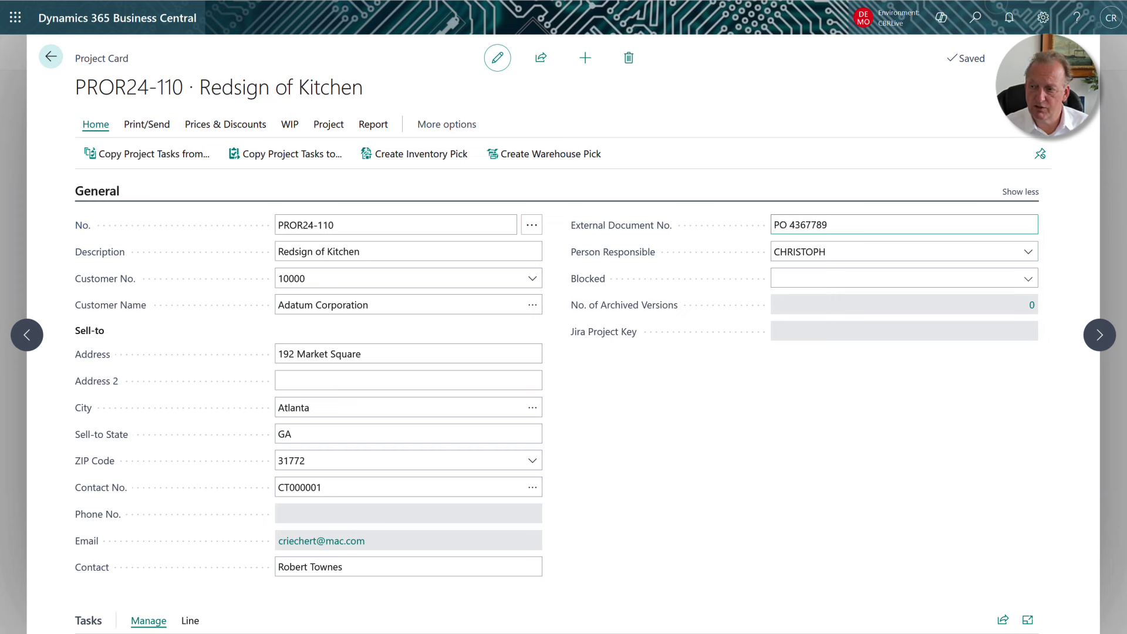
key("Tab")
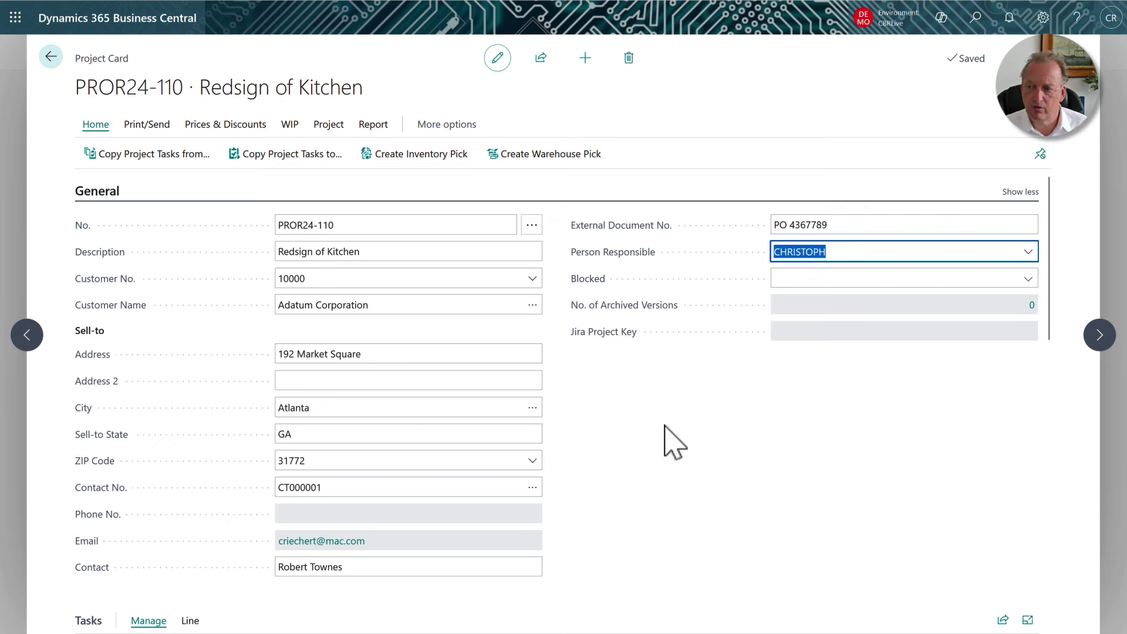
Step: Review the project's posting, invoicing and duration settings, including the choices for WIP method, status and bill-to
scroll(584, 475, "down", 6)
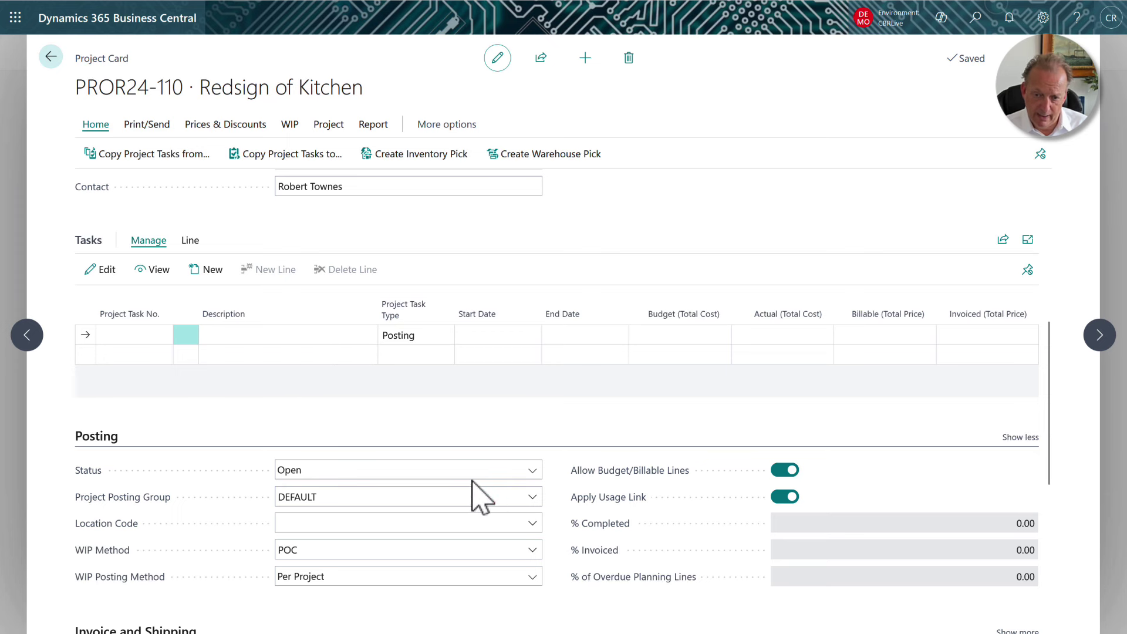
left_click(532, 551)
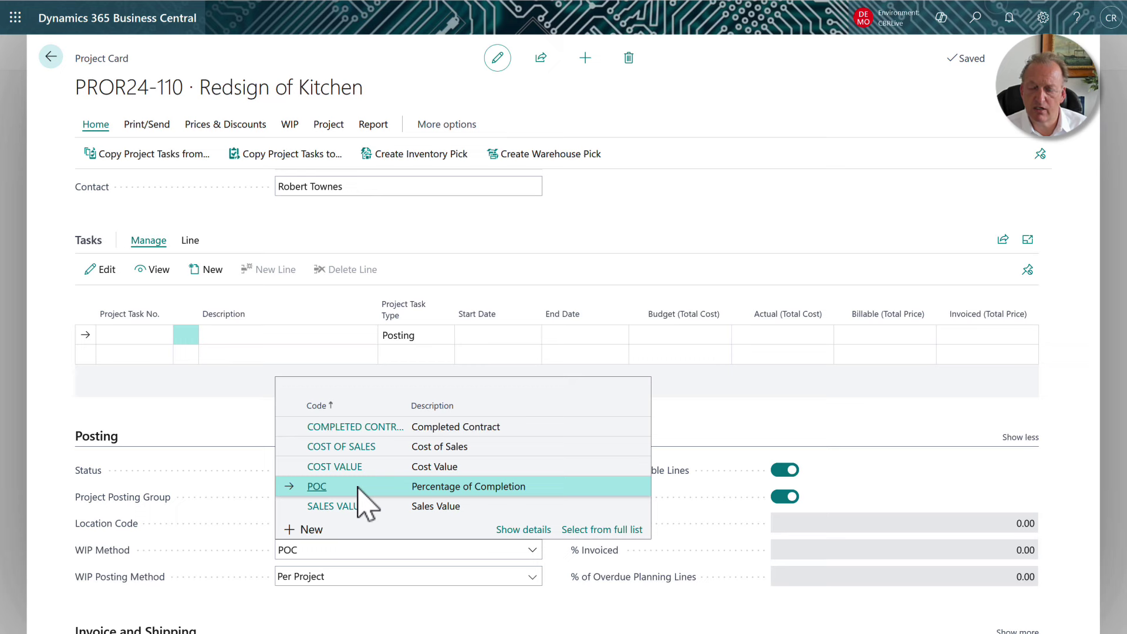
left_click(213, 429)
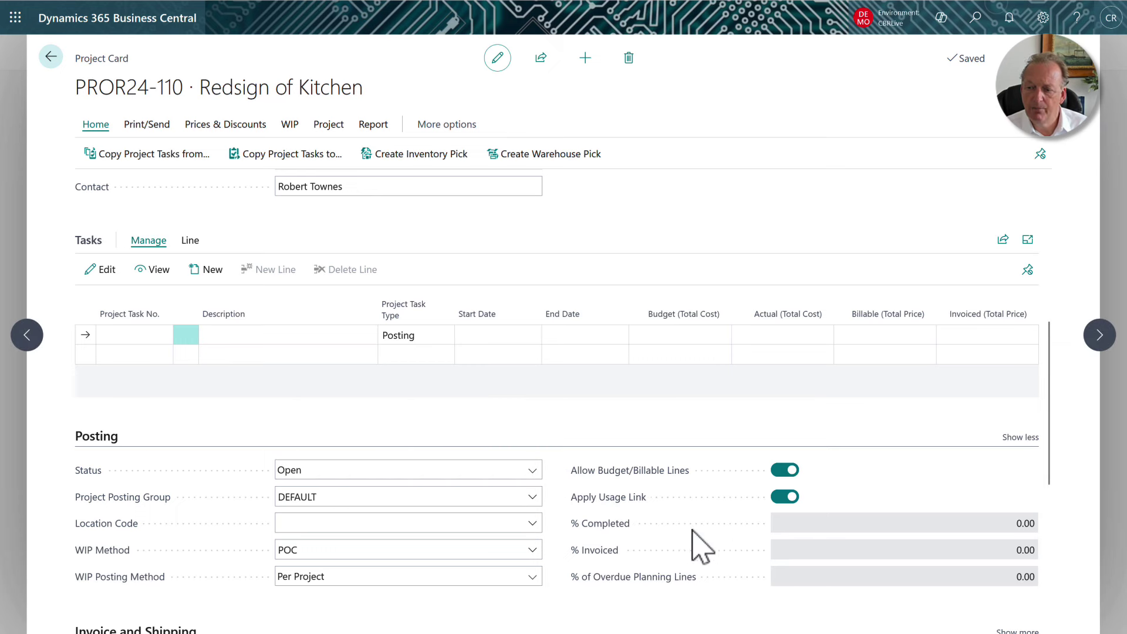
left_click(536, 471)
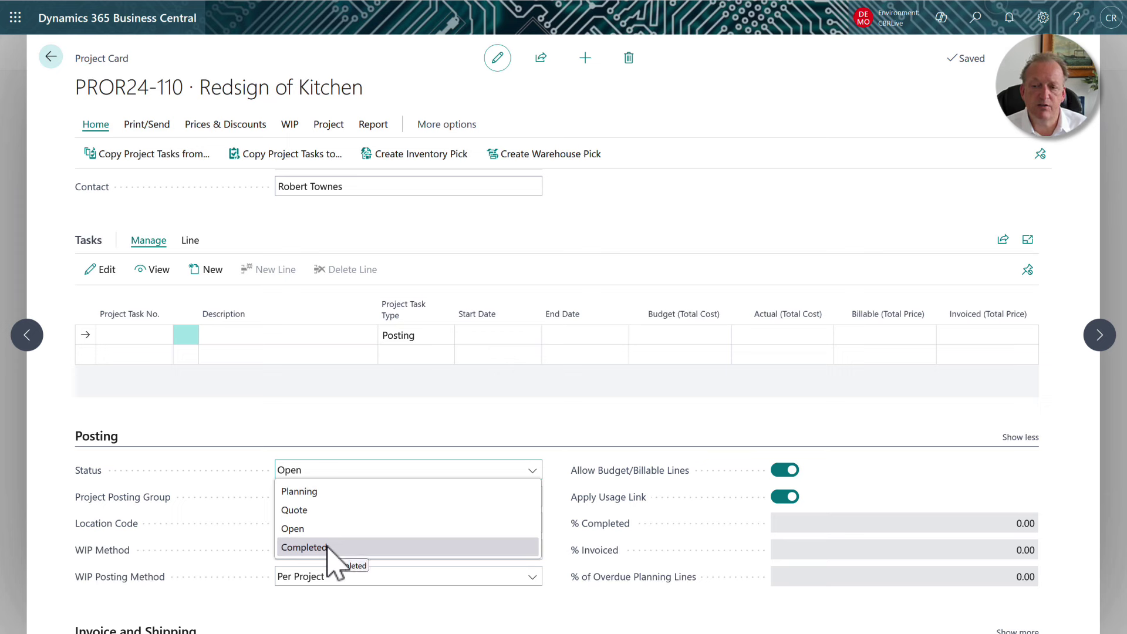
left_click(327, 425)
scroll(320, 473, "down", 6)
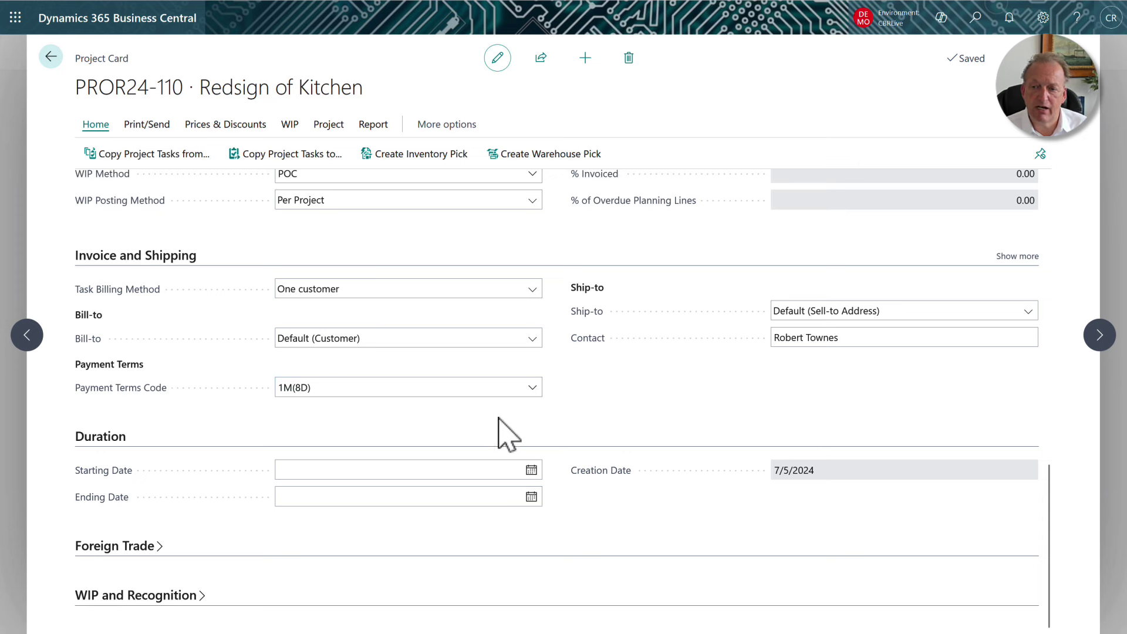
left_click(532, 340)
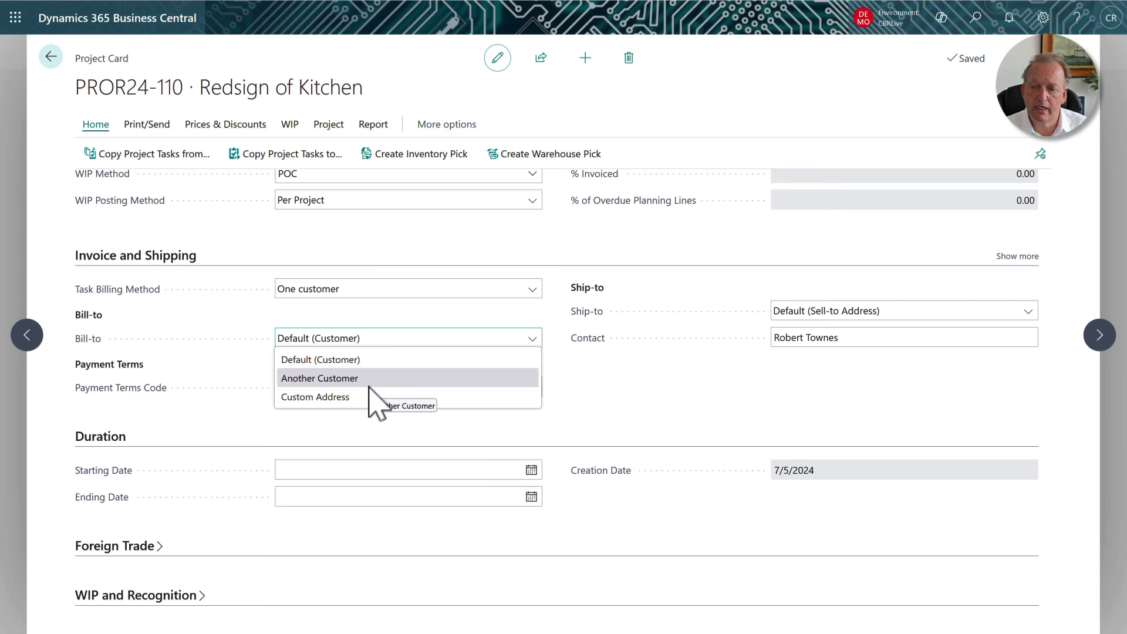
left_click(711, 383)
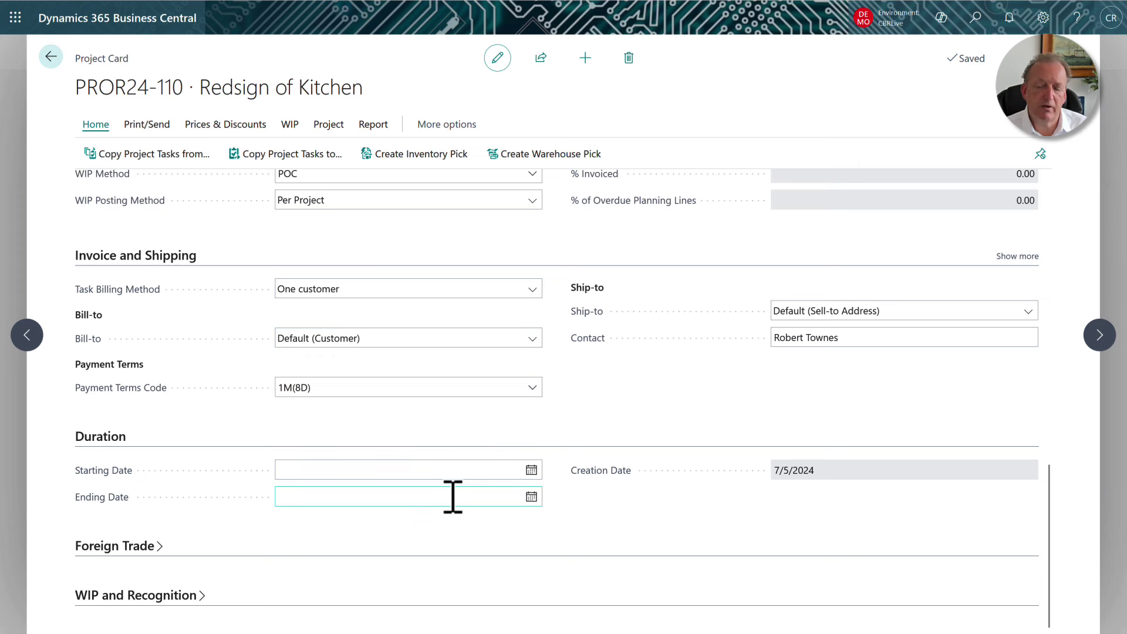
left_click(420, 470)
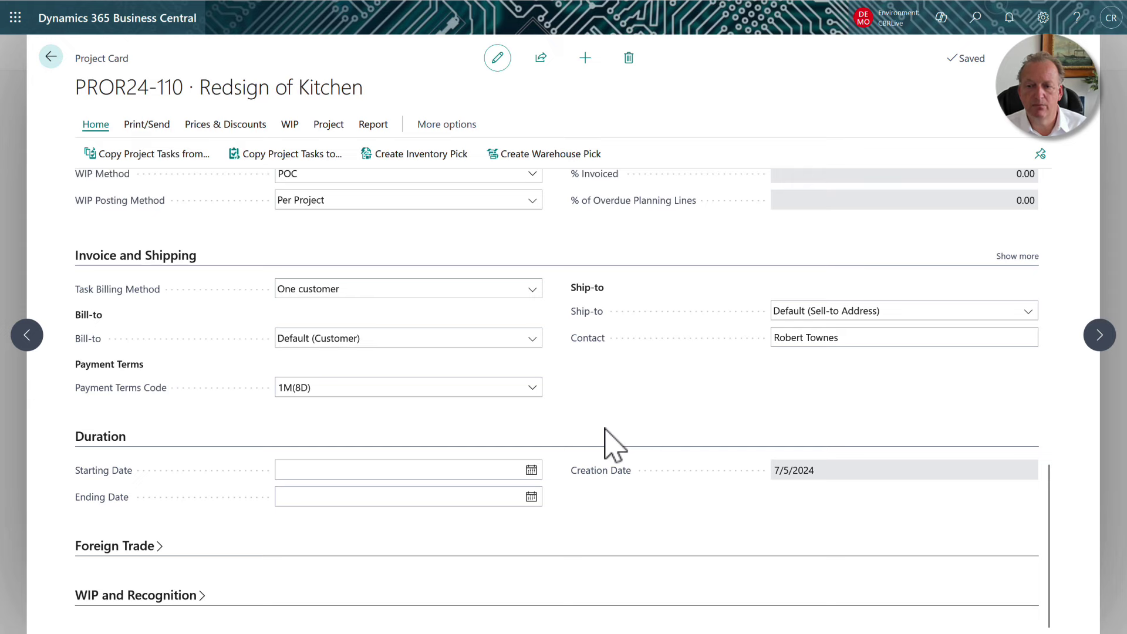
scroll(604, 428, "up", 5)
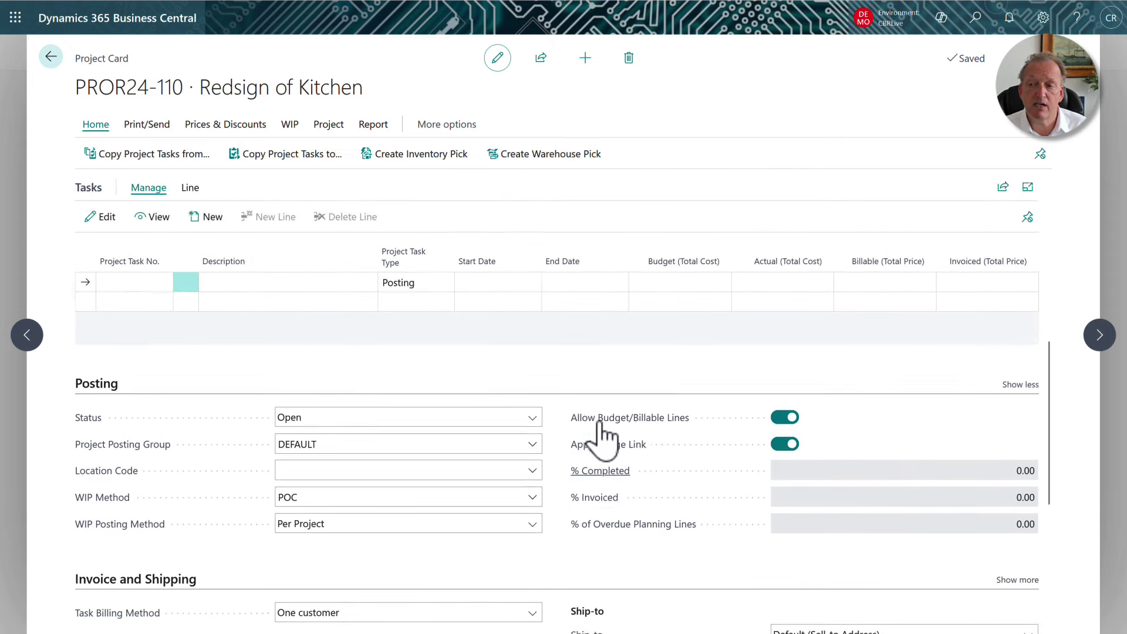
scroll(604, 434, "up", 7)
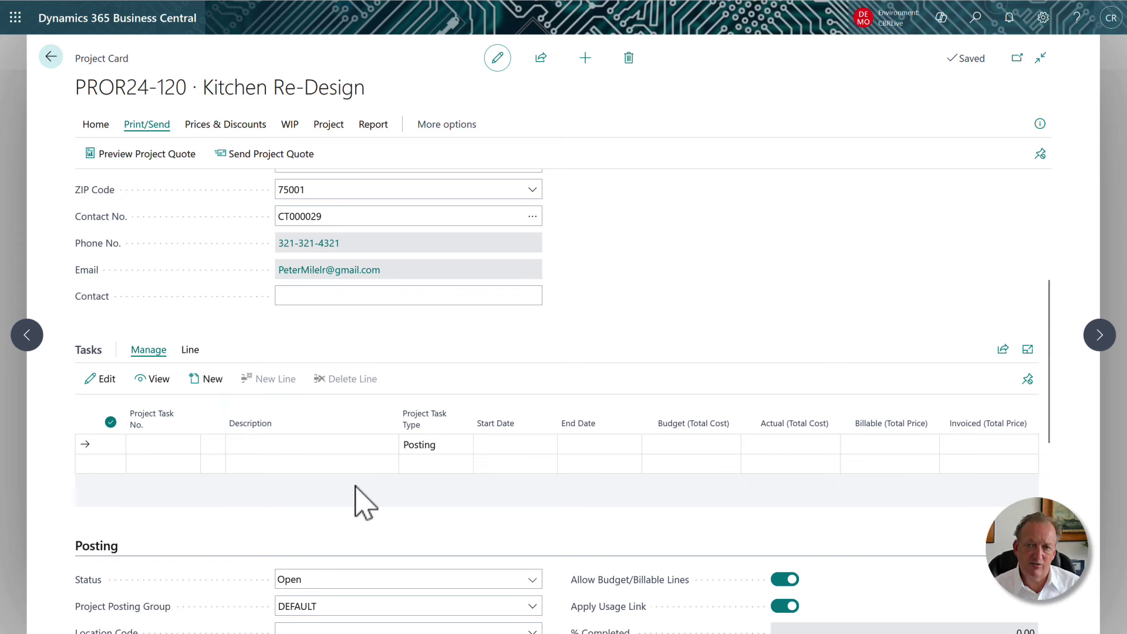
Step: Start copying project tasks into the Kitchen Re-Design project, with TEMPLATE-KITCHEN as the source project
mouse_move(383, 441)
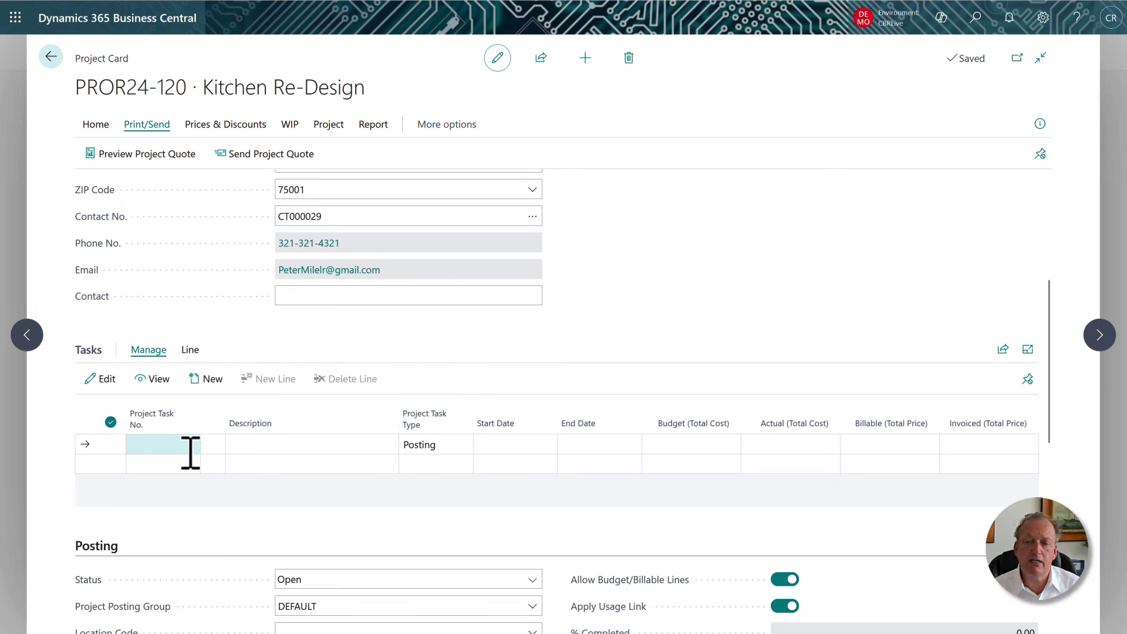
left_click(93, 134)
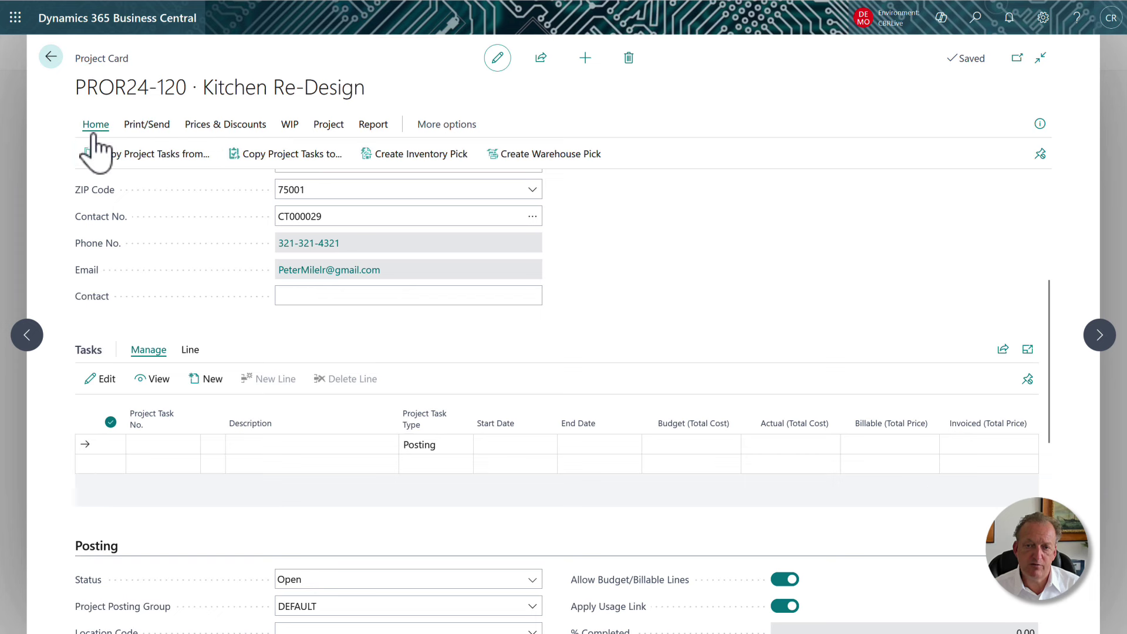
left_click(141, 164)
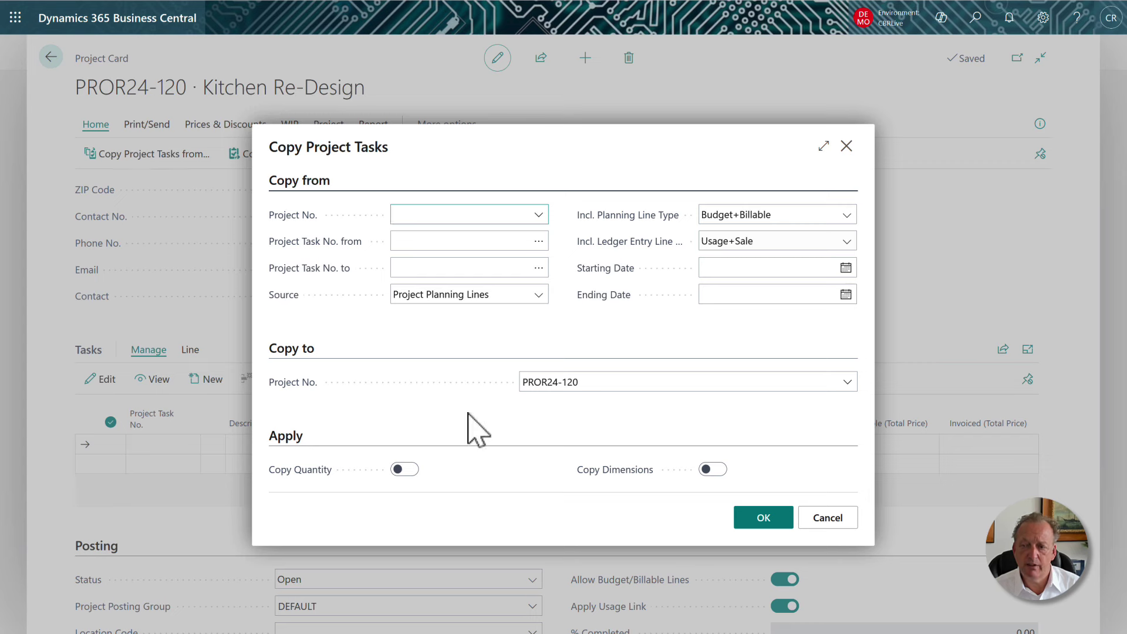
left_click(538, 215)
scroll(473, 332, "down", 1)
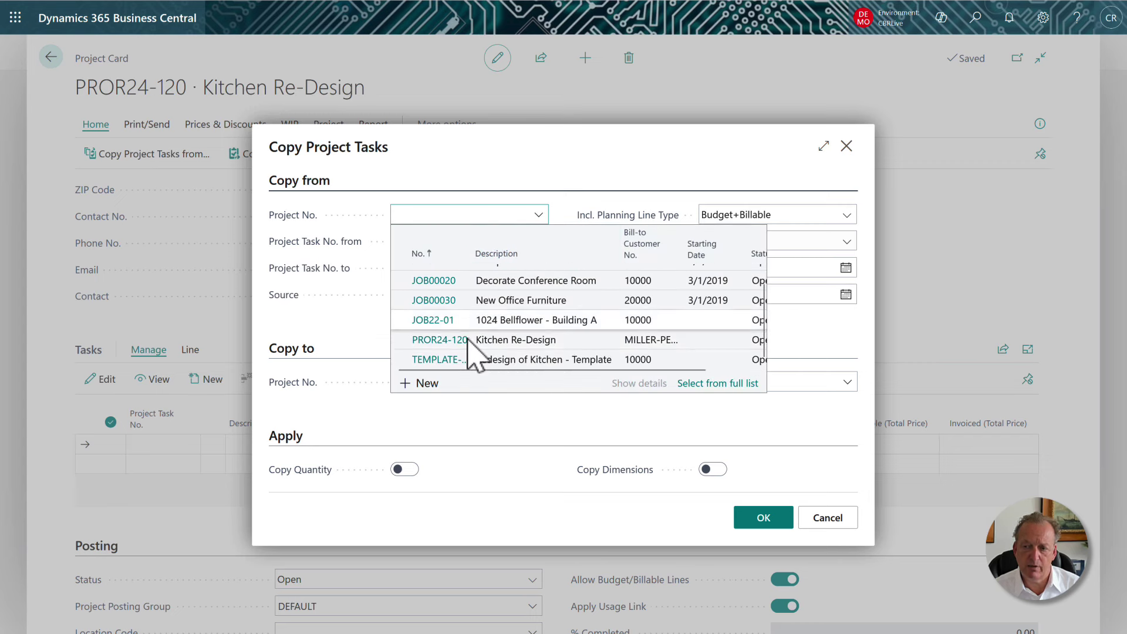
left_click(435, 360)
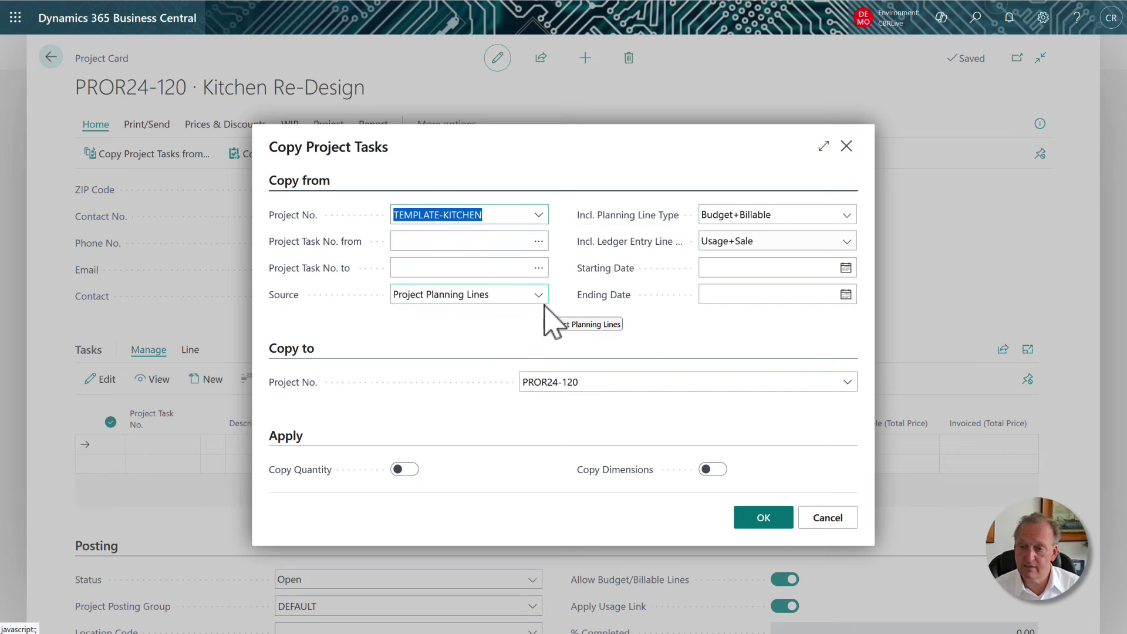
Step: Set the range of tasks to copy from 100 to 500 and enable Copy Quantity
key("Tab")
left_click(538, 241)
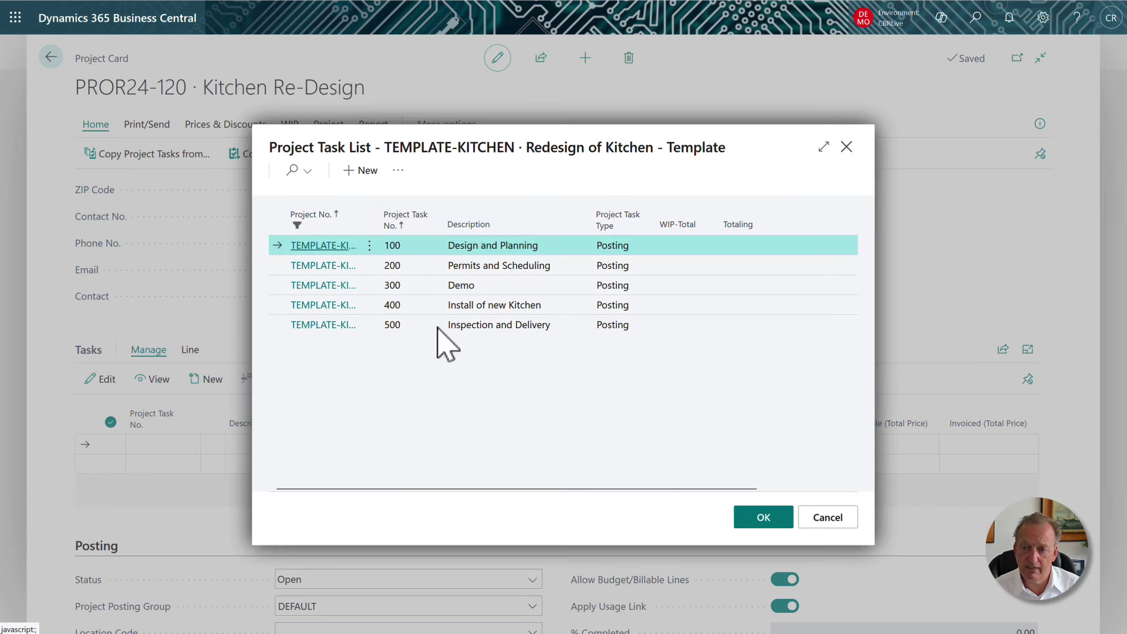
left_click(333, 246)
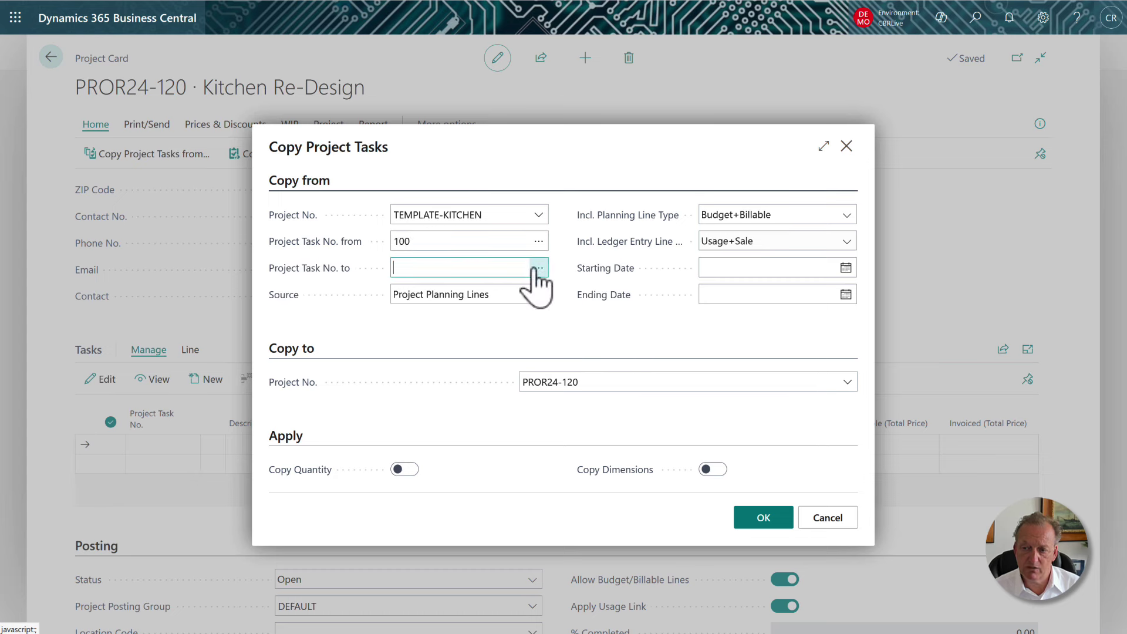
left_click(538, 267)
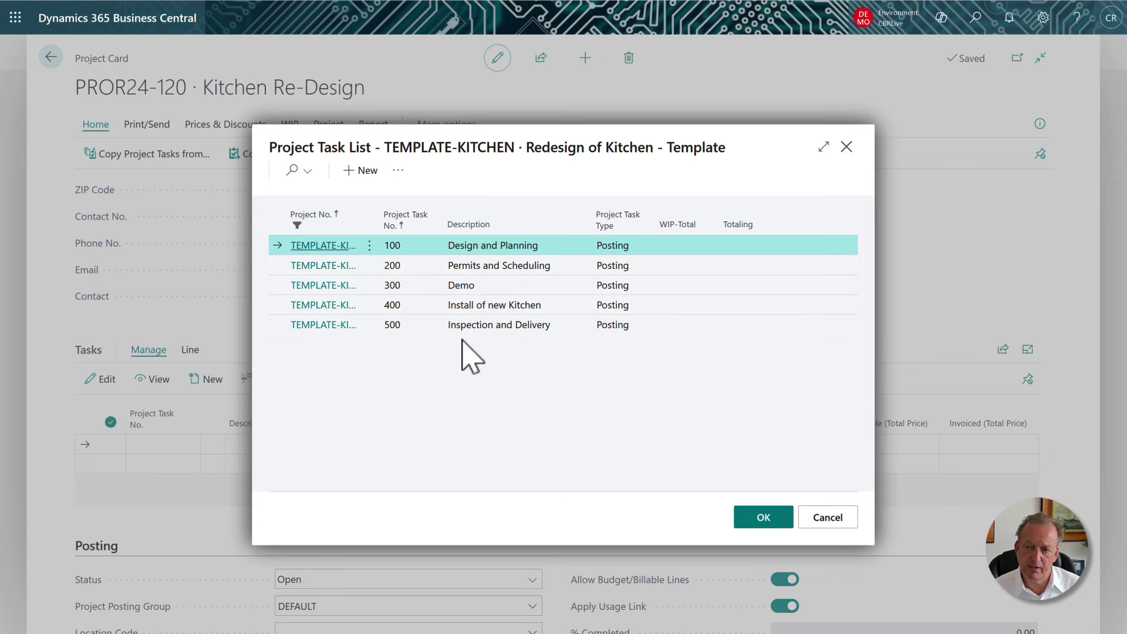
left_click(330, 326)
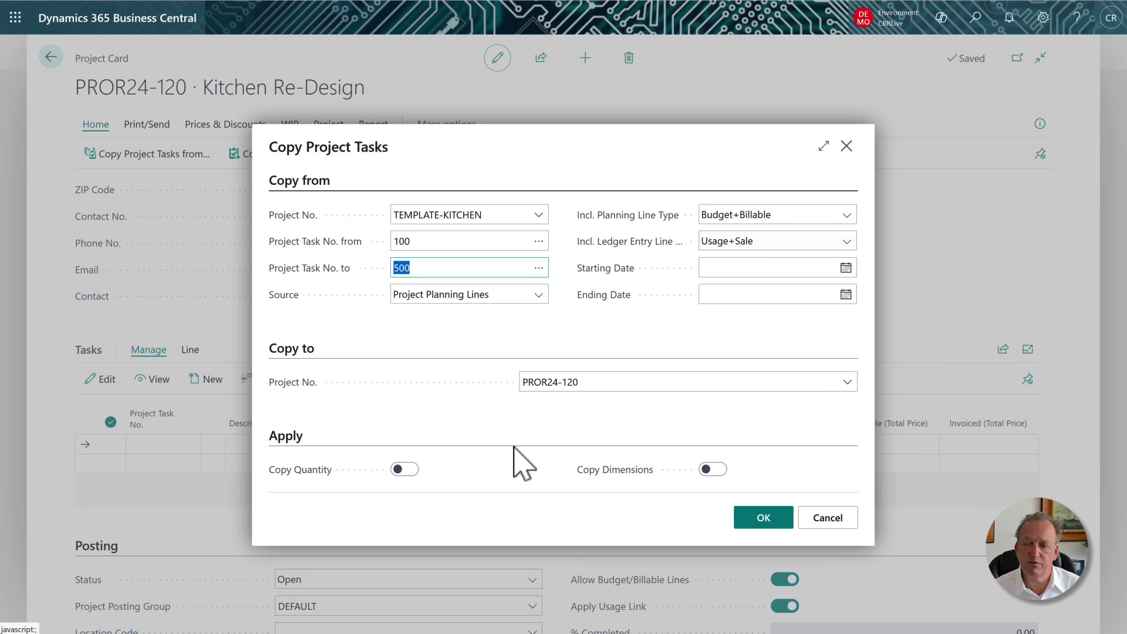
left_click(412, 477)
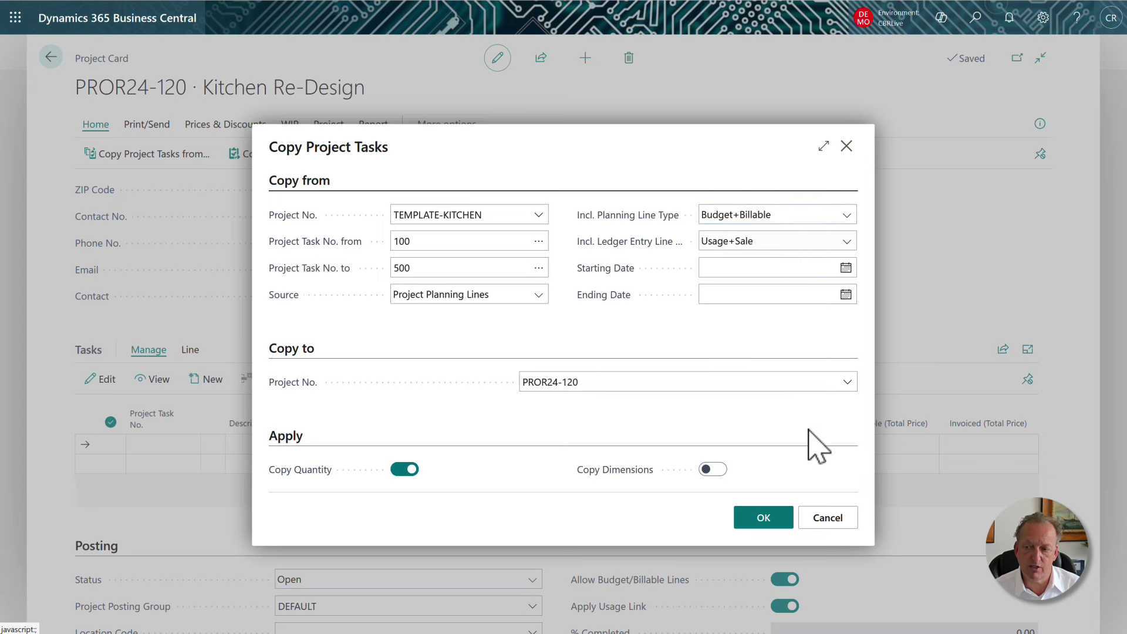
Step: Run the copy of the template tasks into the project and check the budget planning lines of the Design and Planning task
left_click(762, 524)
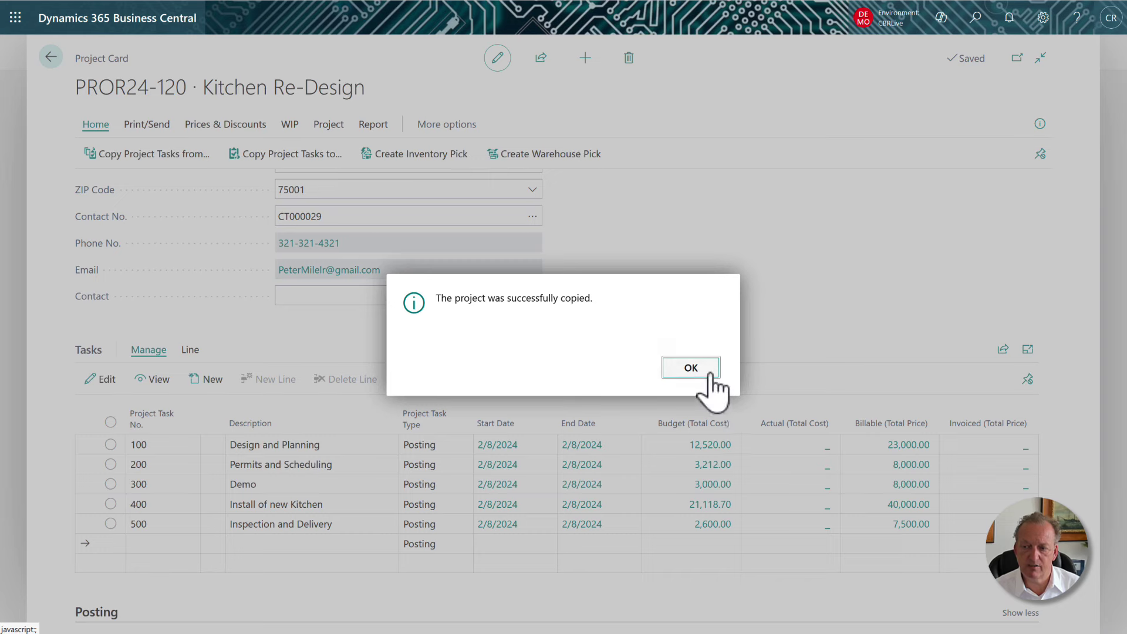
left_click(710, 377)
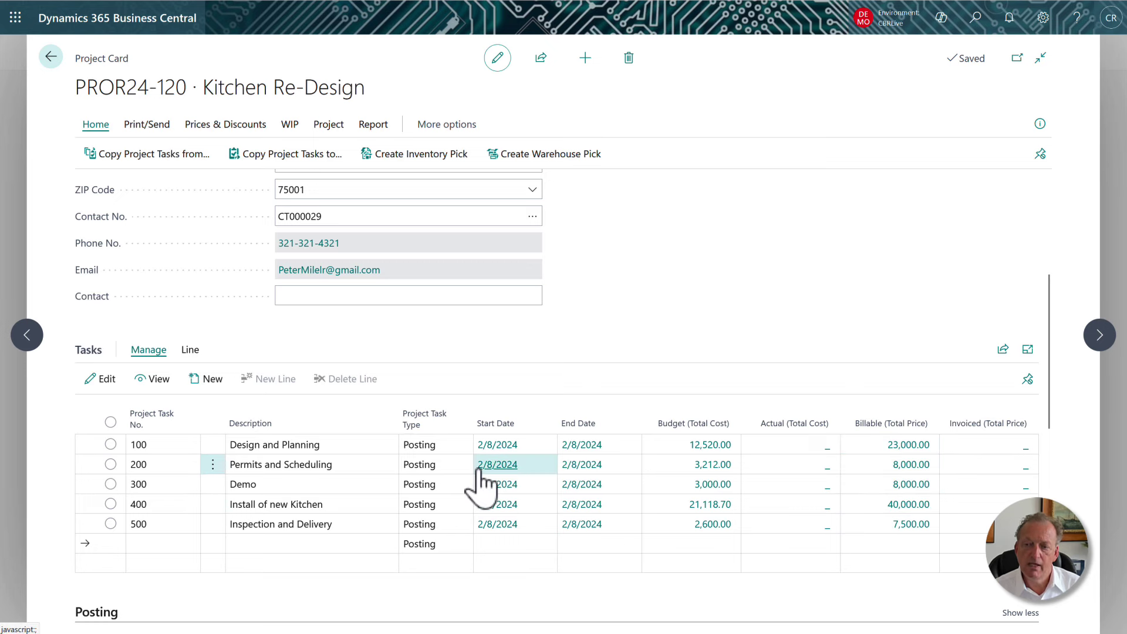
left_click(724, 447)
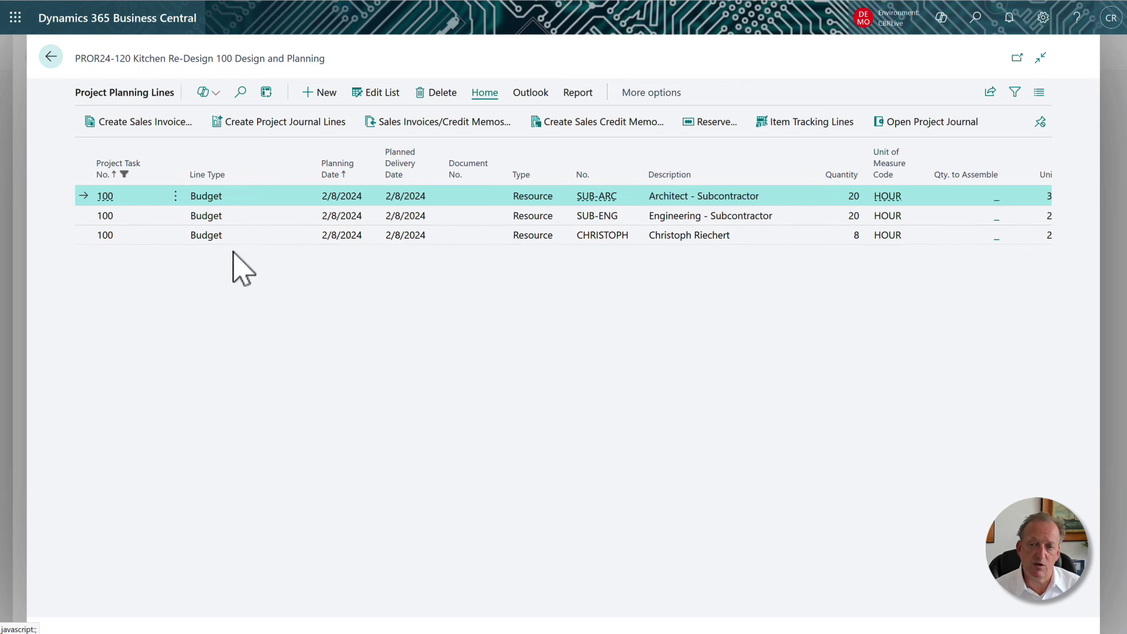
left_click(52, 57)
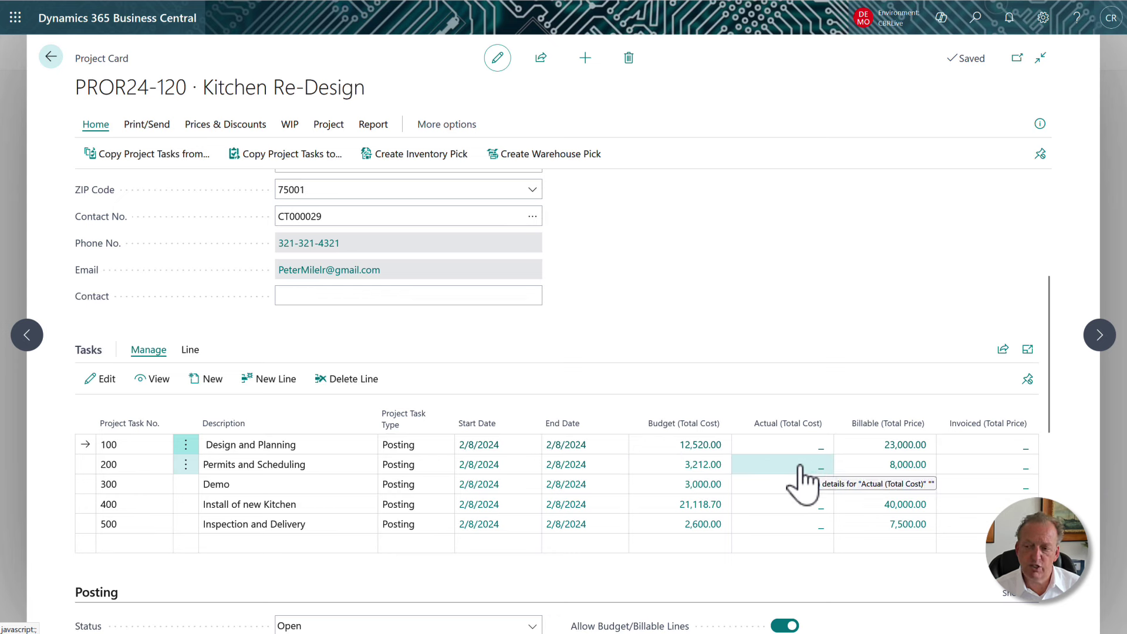
Step: Set the Architect - Subcontractor quantity to 15 hours in the Design and Planning task's budget lines and return to the project card
left_click(709, 449)
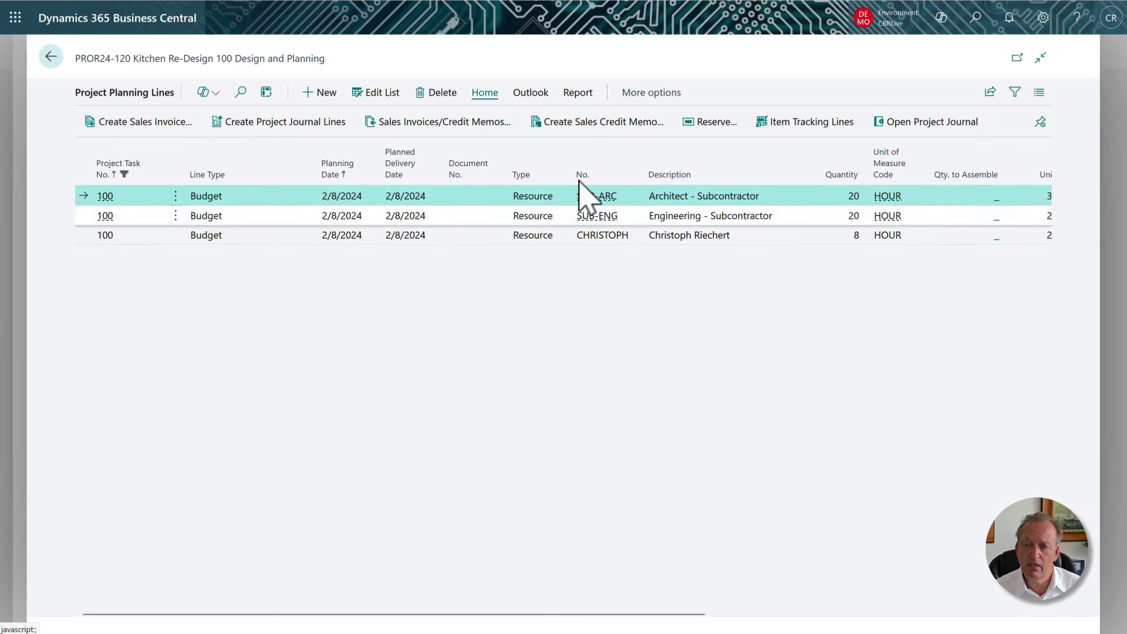
left_click(380, 94)
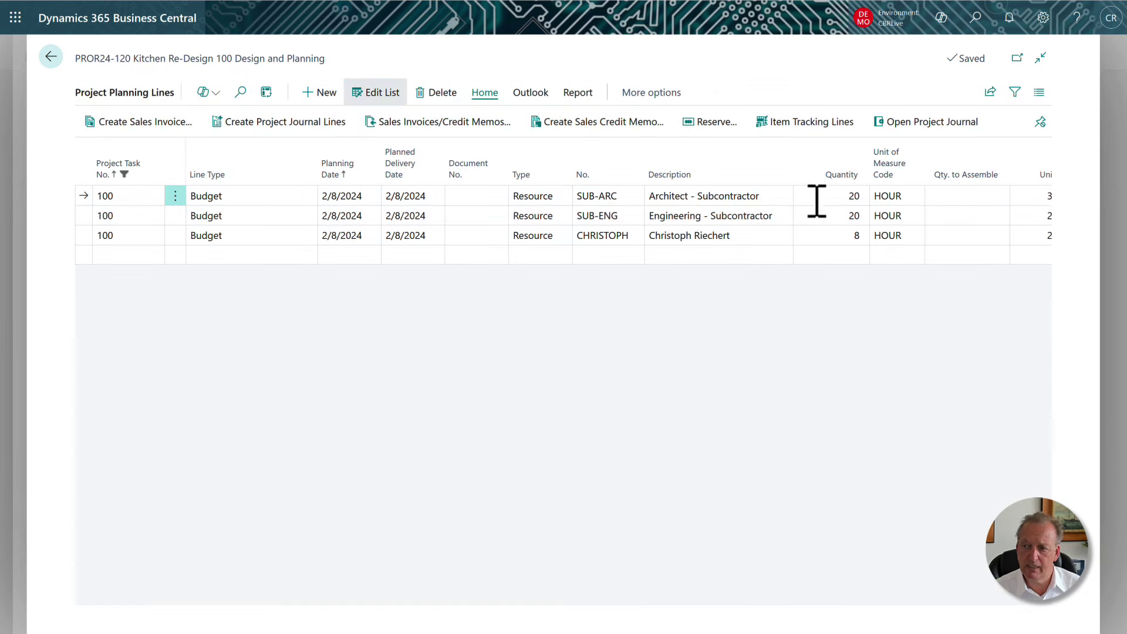
left_click(835, 198)
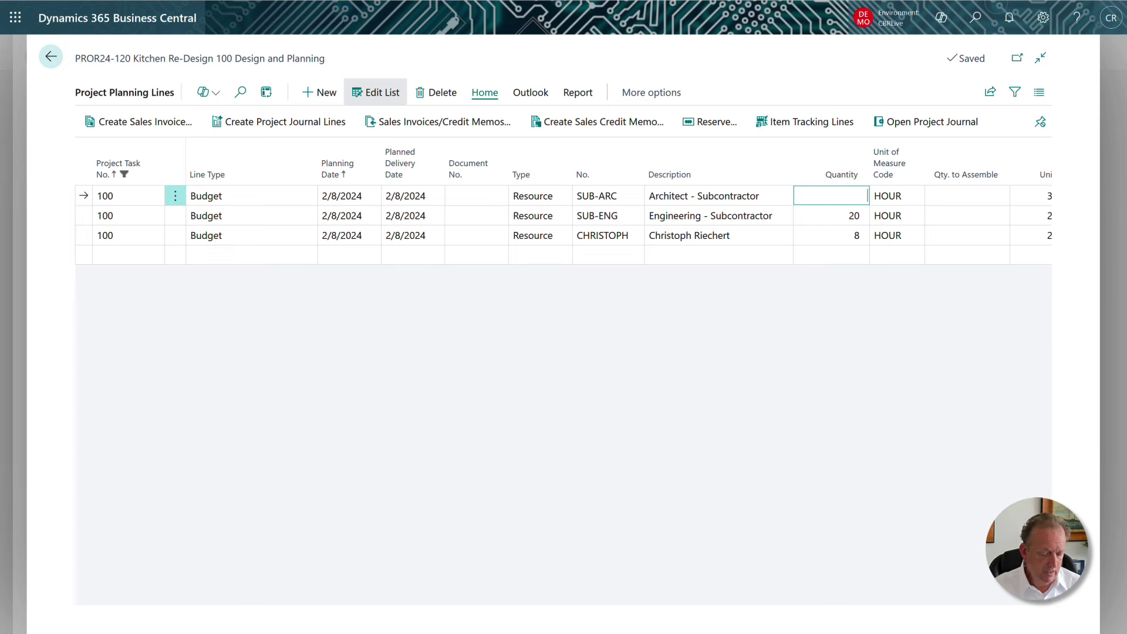
key("Tab")
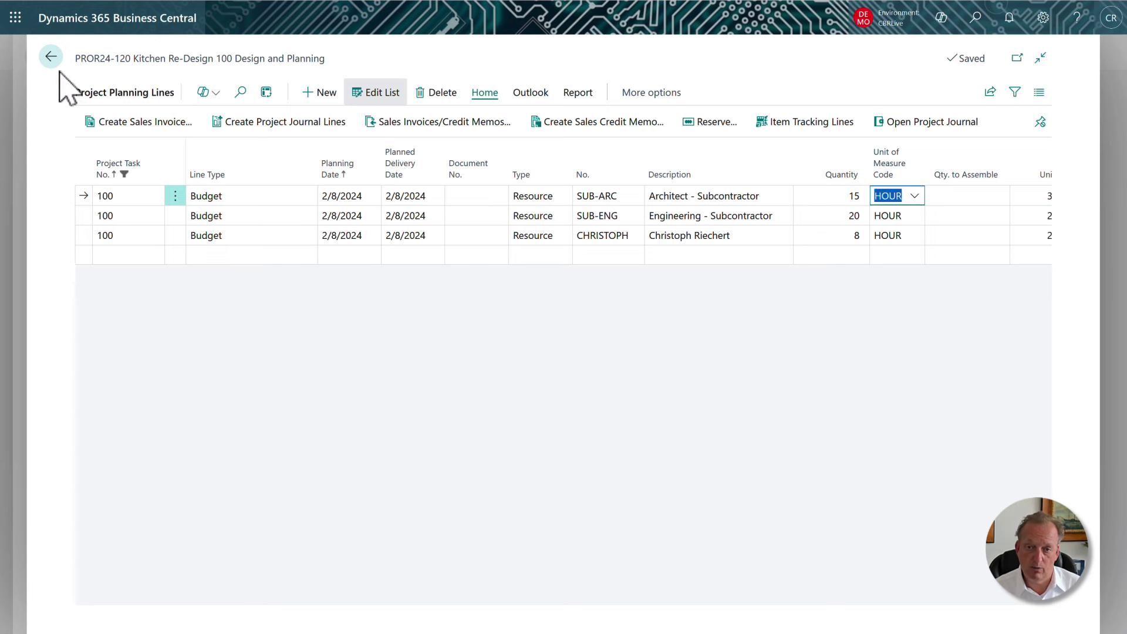
left_click(56, 65)
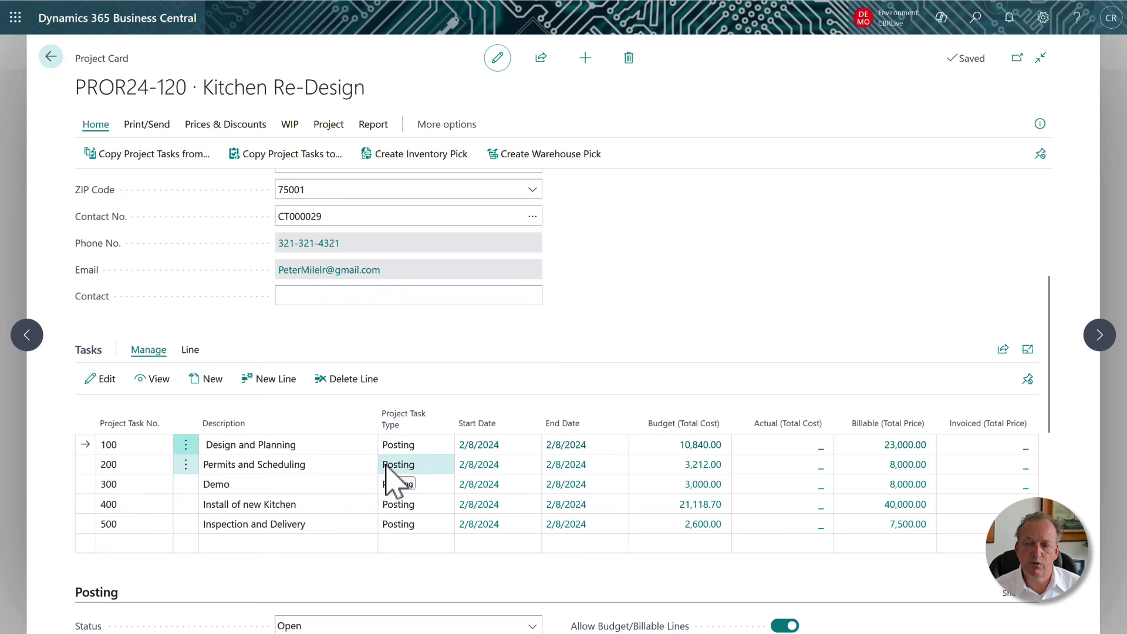
Step: Preview the project quote for the Kitchen Re-Design project, review its phase billing lines, and close it
left_click(162, 130)
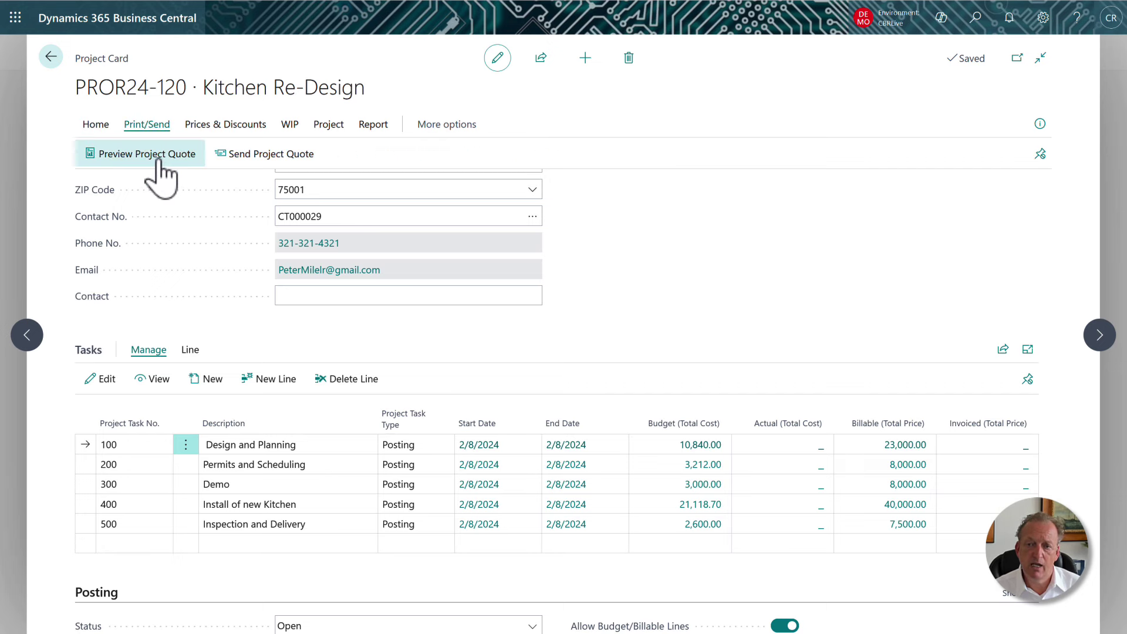
left_click(160, 163)
left_click(675, 582)
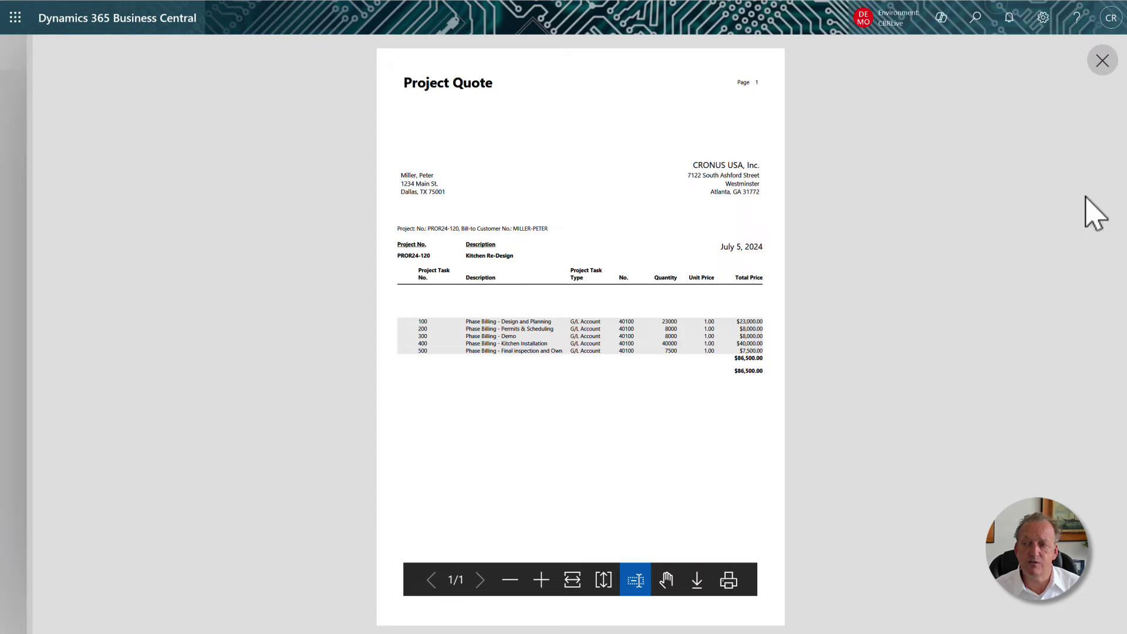
left_click(1102, 63)
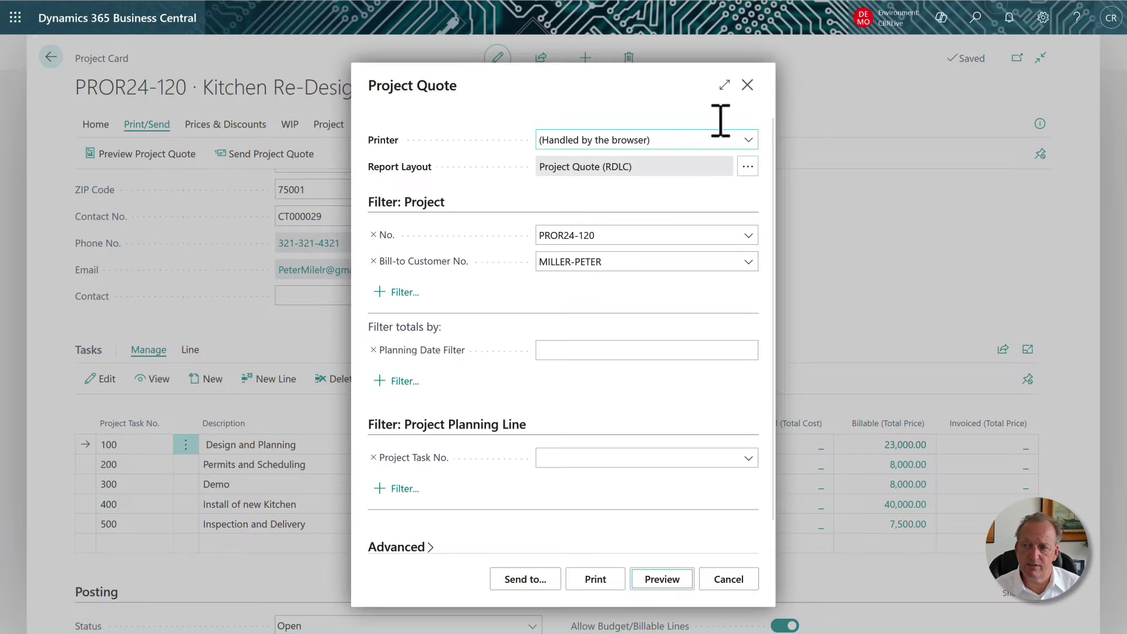
left_click(747, 86)
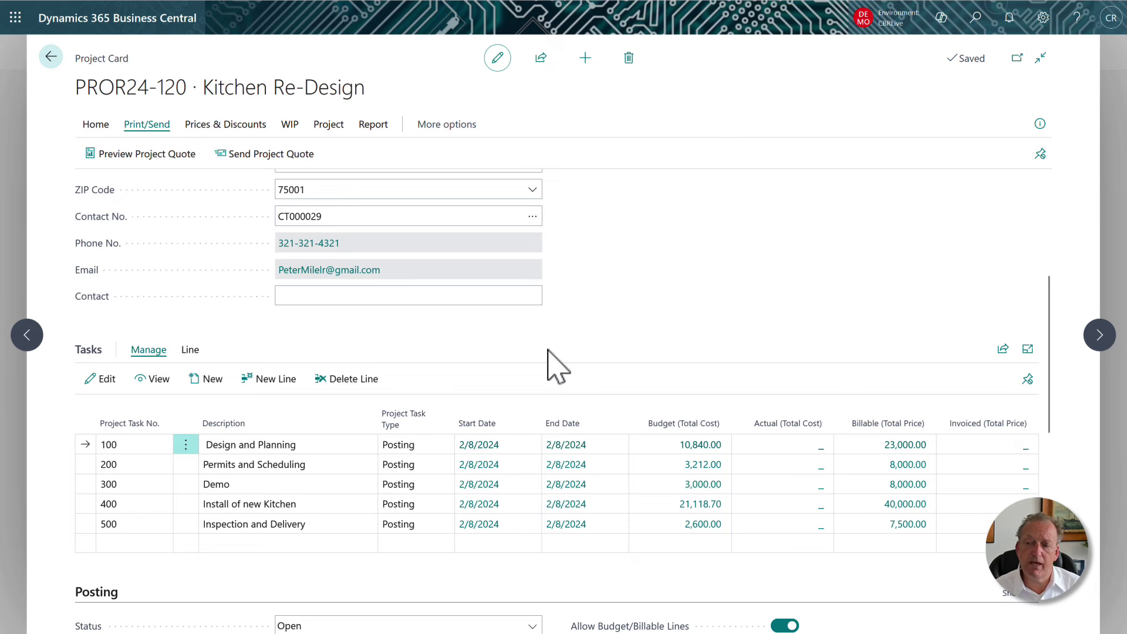
Step: Set the project's status to Quote in its posting settings
scroll(425, 413, "down", 2)
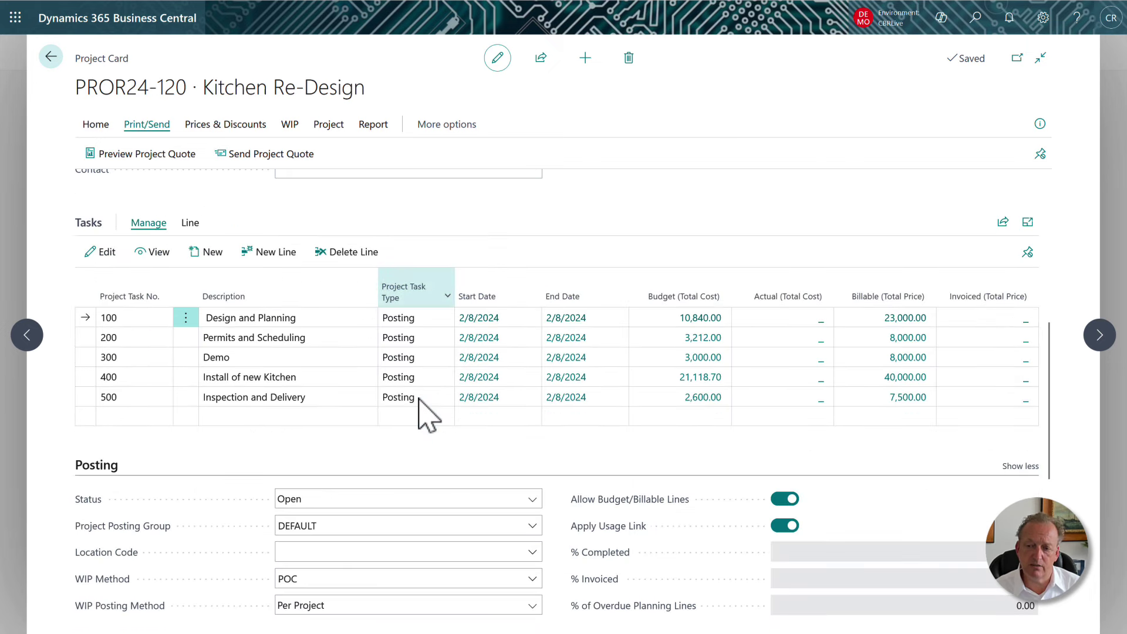
left_click(534, 502)
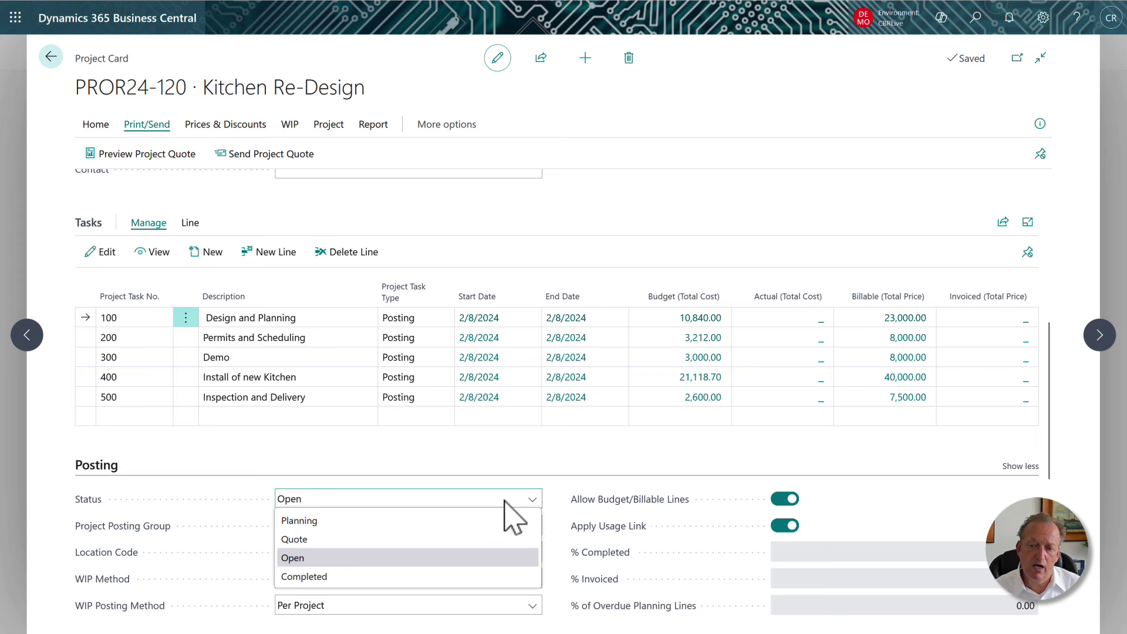
left_click(348, 540)
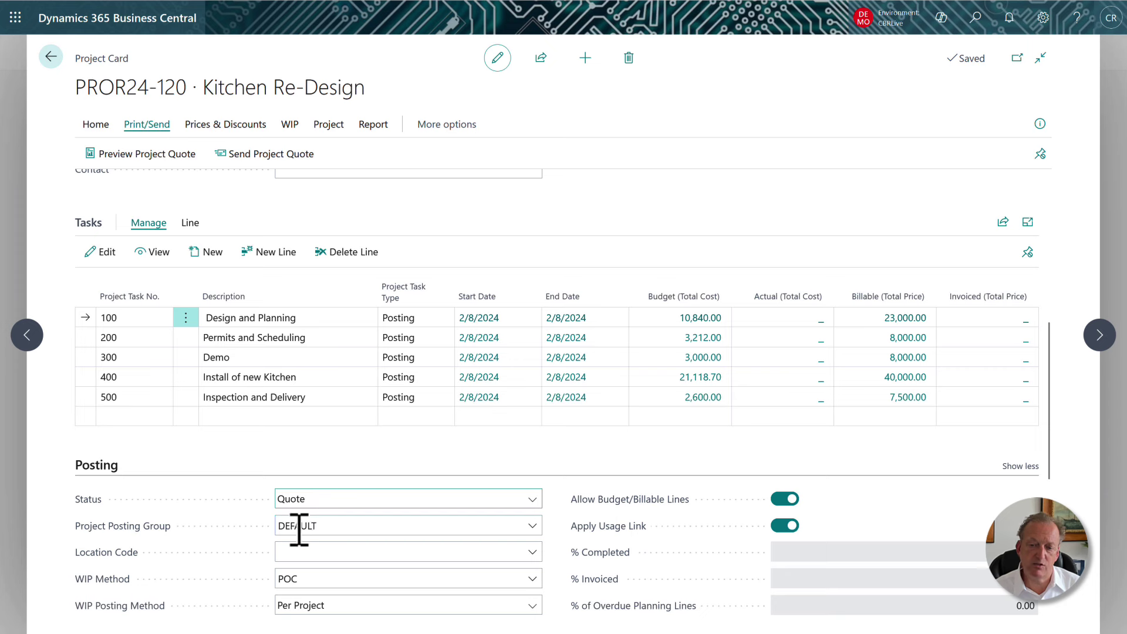
left_click(391, 500)
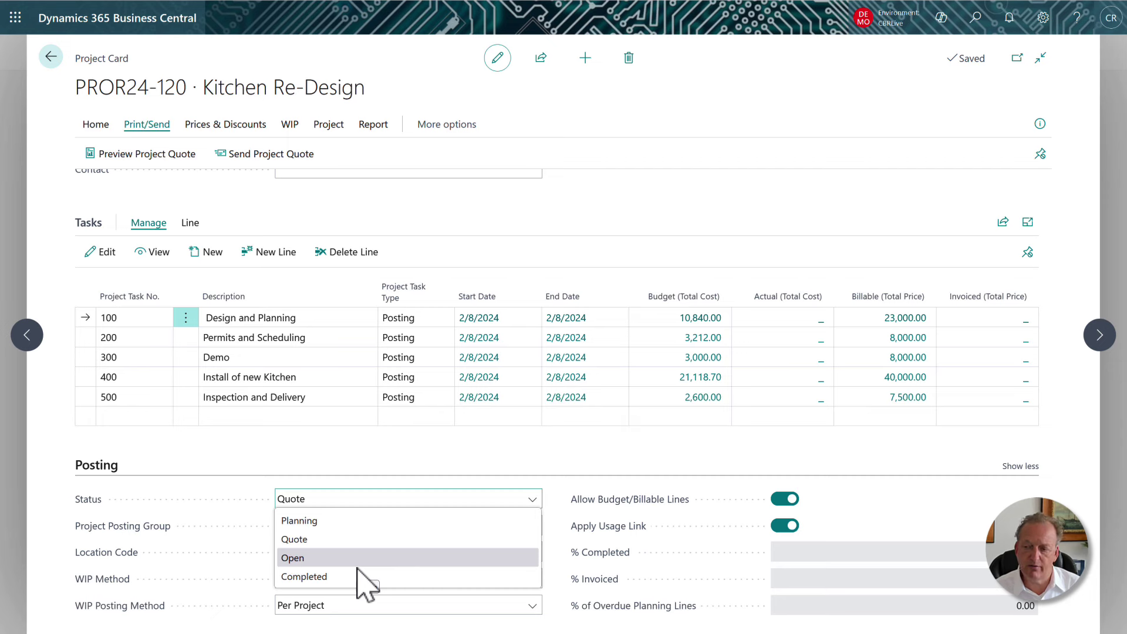
left_click(385, 449)
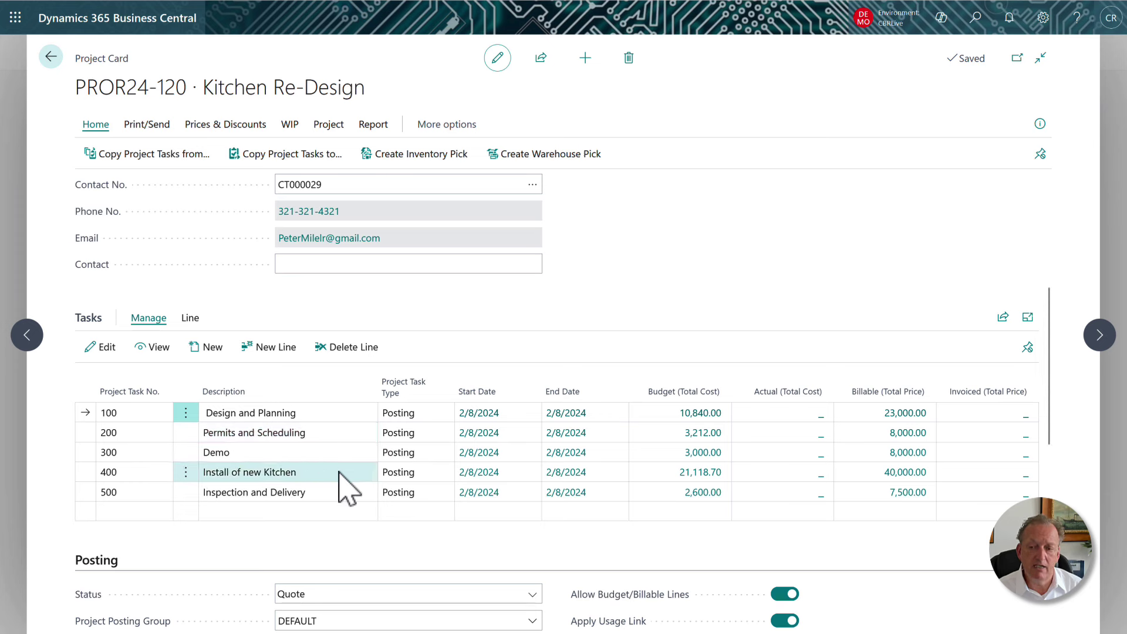
Step: Review the project planning lines of task 400, Install of new Kitchen, and return to the project card
left_click(341, 472)
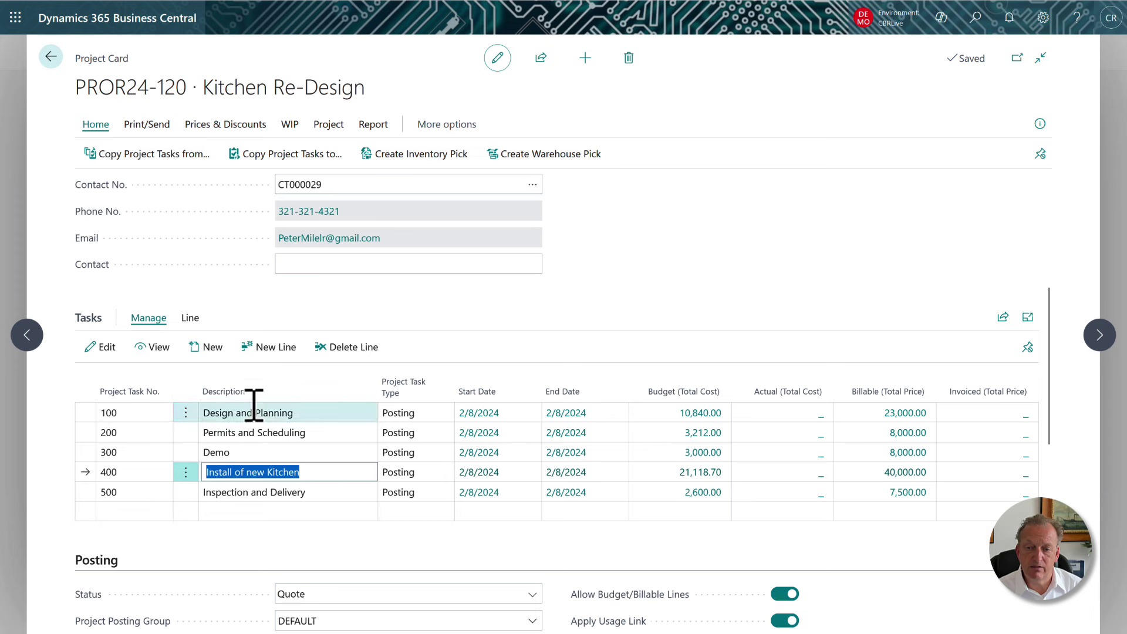
left_click(190, 320)
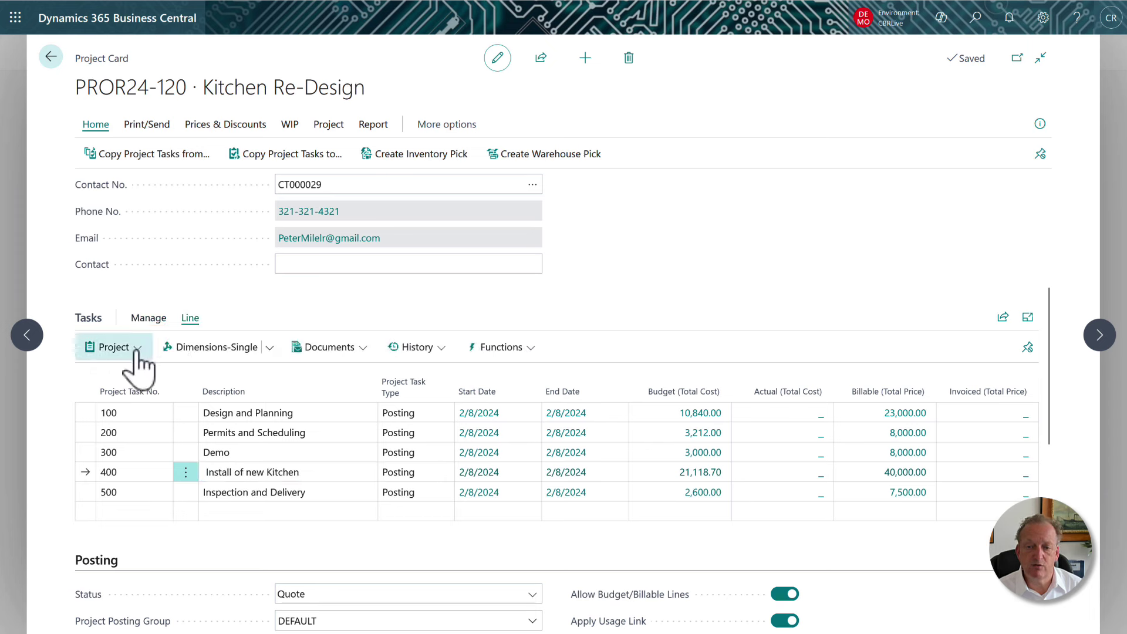
left_click(124, 348)
left_click(154, 380)
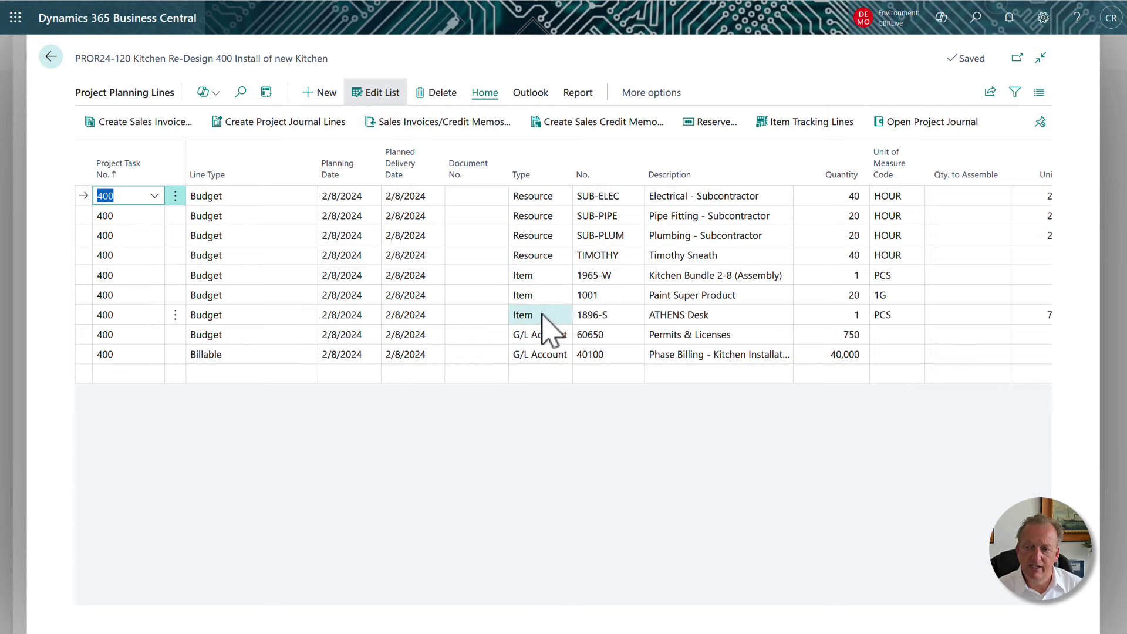
left_click(54, 64)
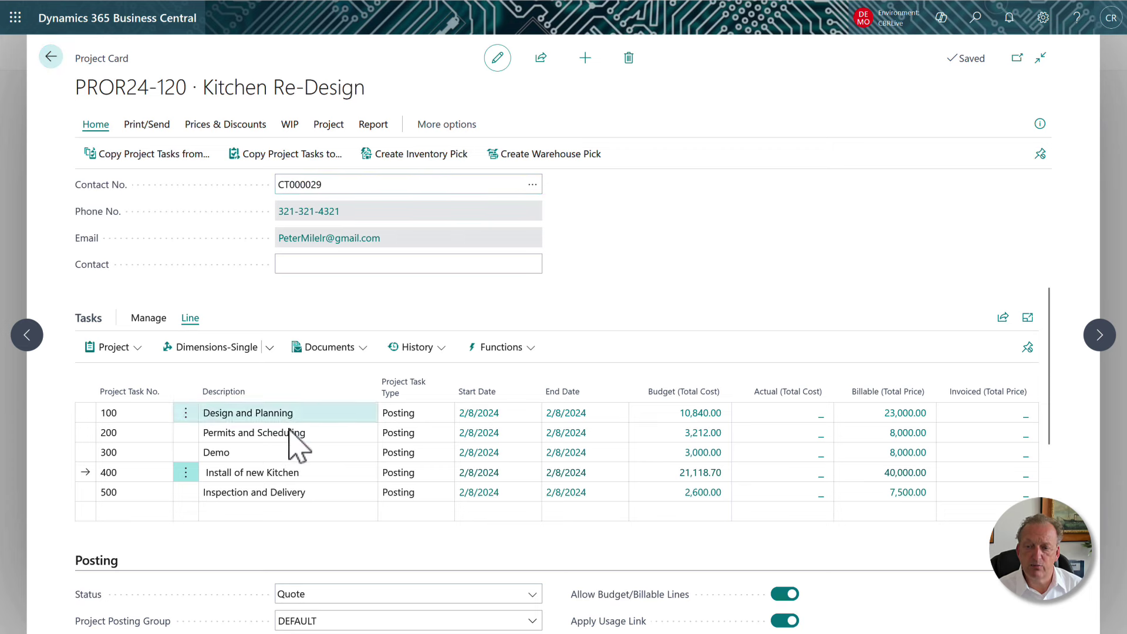
Step: Leave the project card and open the Order Planning page by searching for "order planning"
left_click(51, 57)
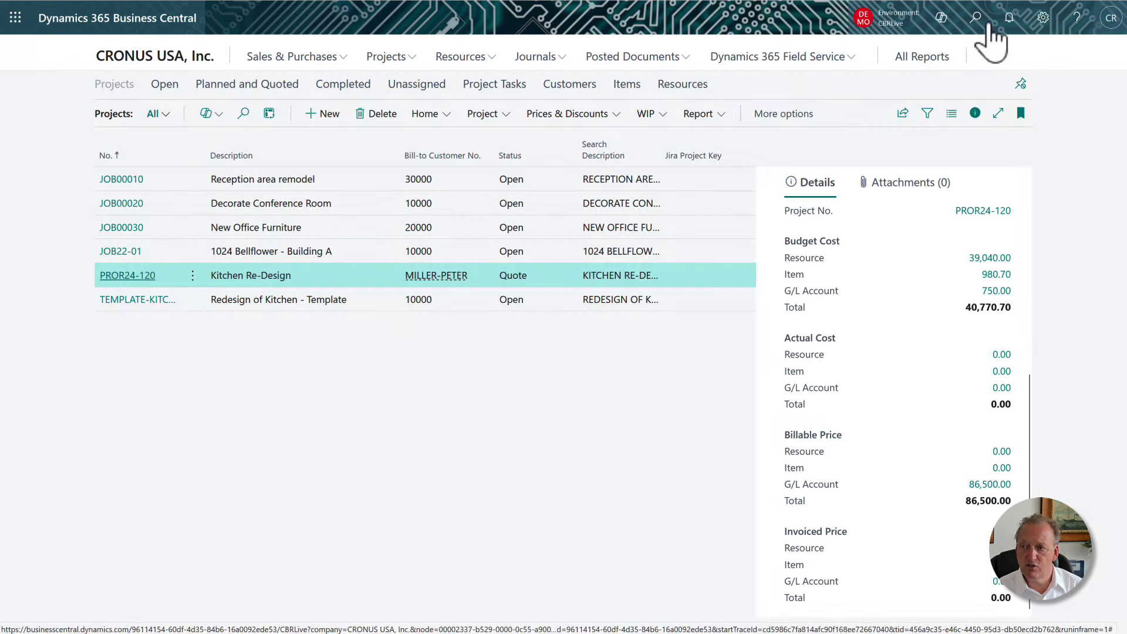
left_click(976, 18)
type("order ")
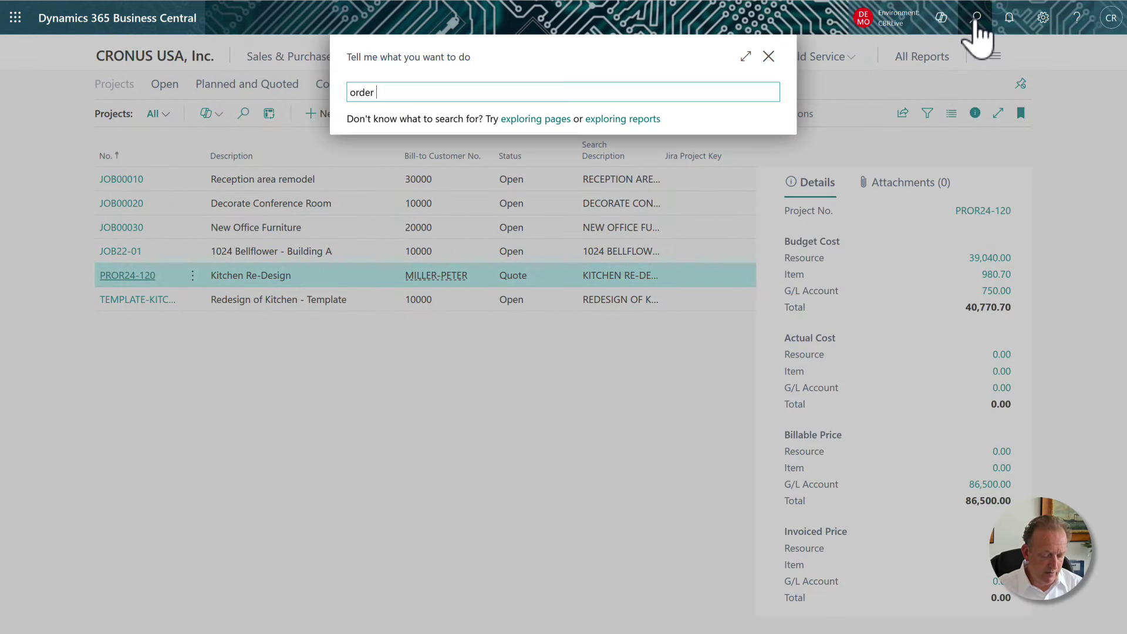
type("planning")
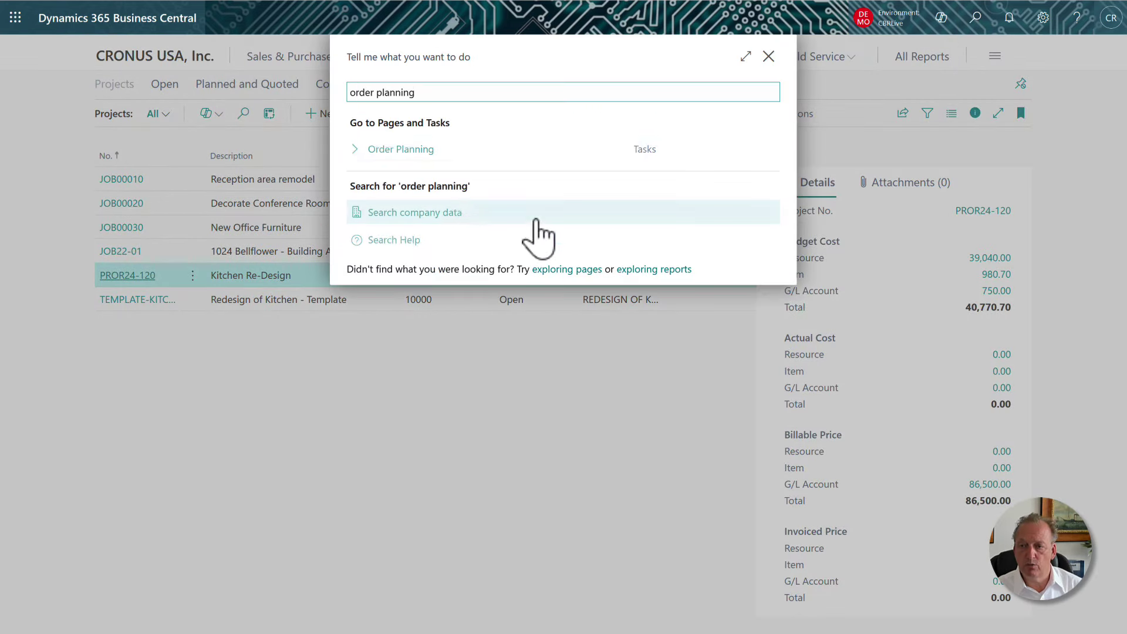
left_click(403, 154)
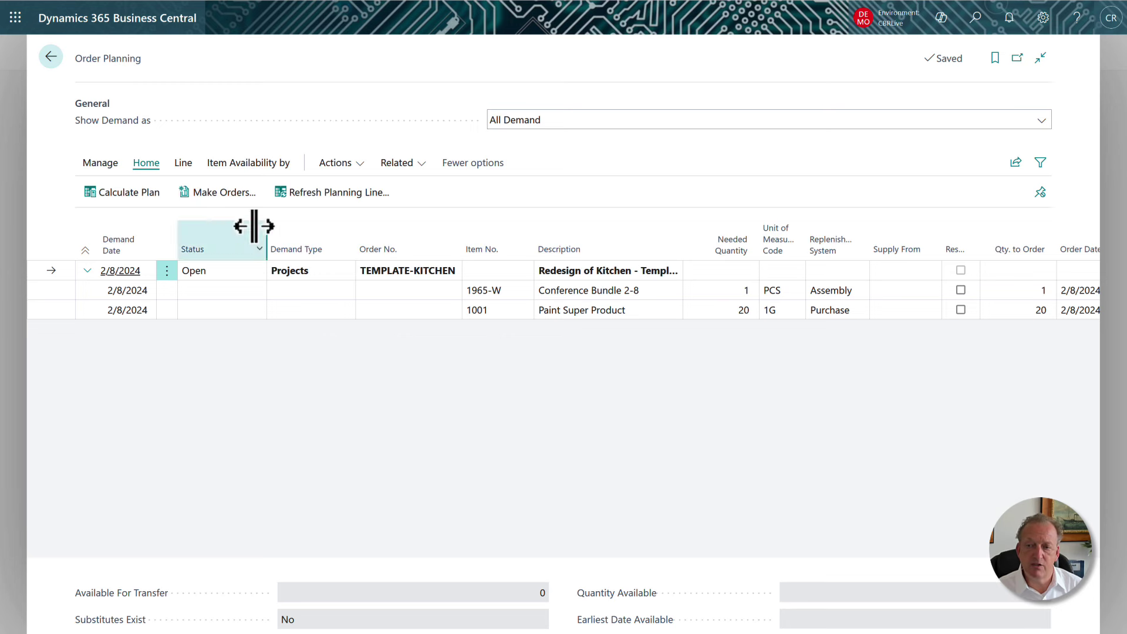
Step: Review the Make Supply Orders options for the TEMPLATE-KITCHEN demand without creating orders, and go back to the projects list
left_click(222, 194)
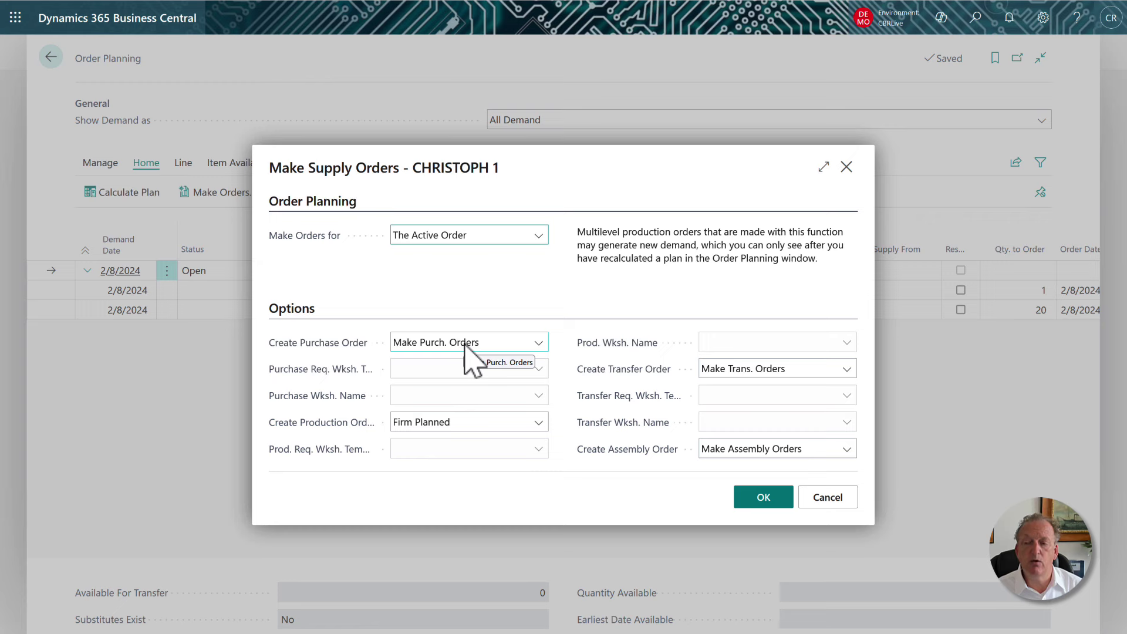
left_click(831, 504)
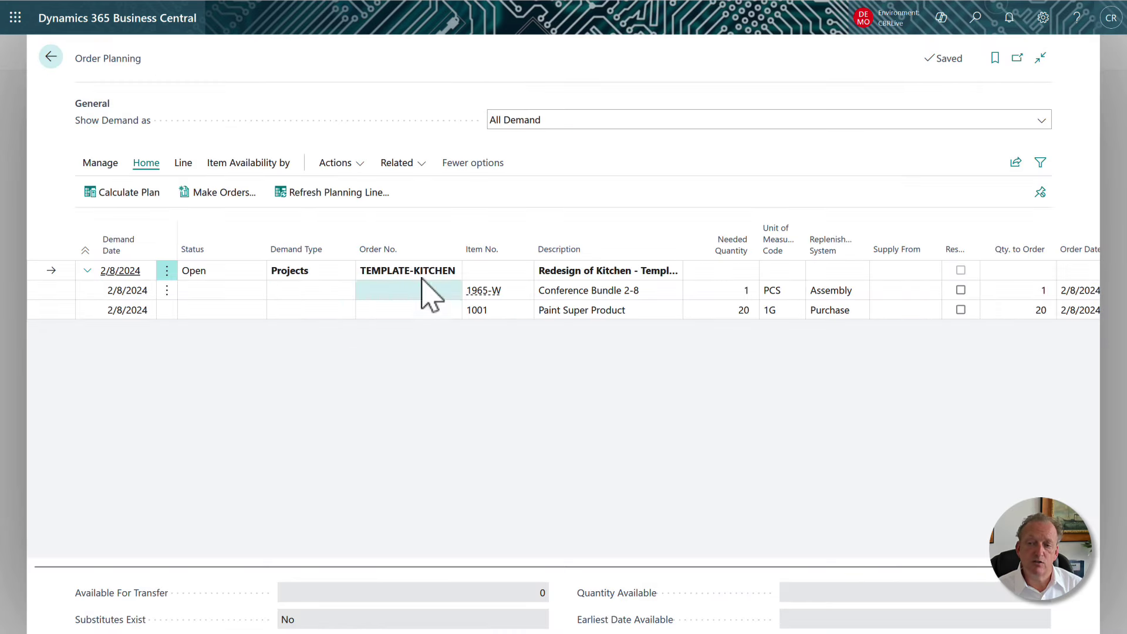
left_click(51, 56)
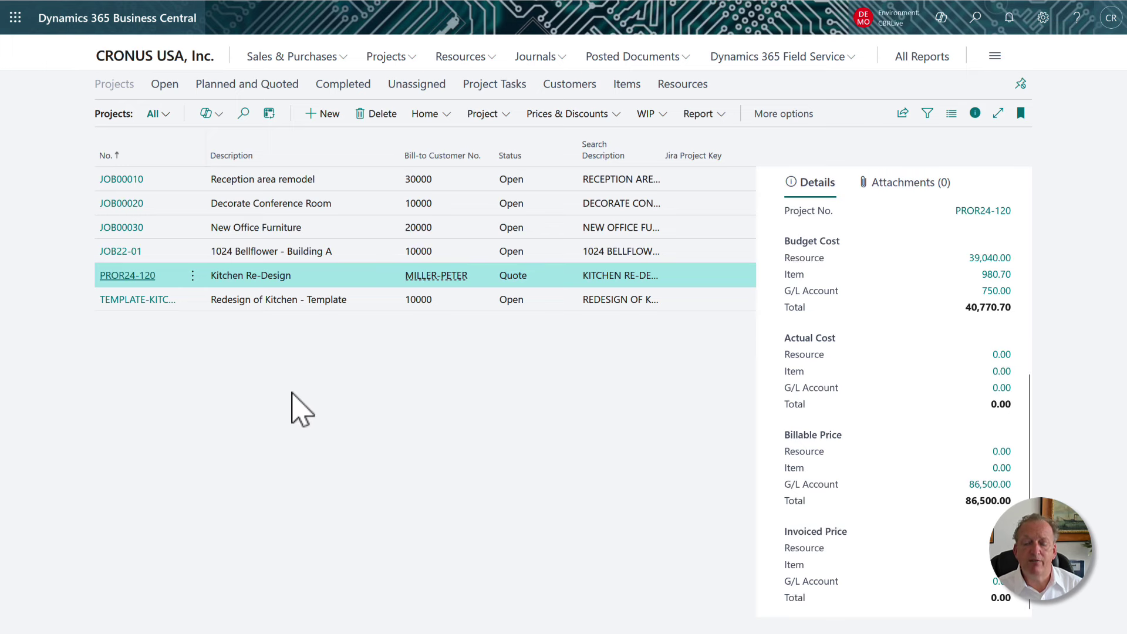
Step: Reopen the Kitchen Re-Design project and examine the resource, item and G/L account planning lines of its kitchen installation task
left_click(142, 276)
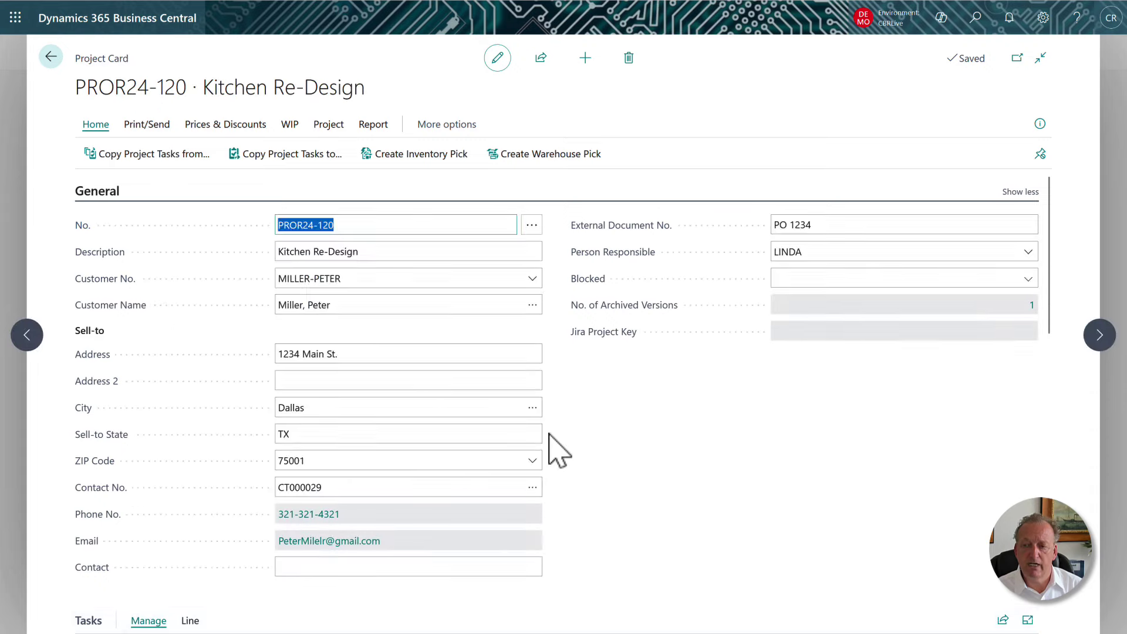
scroll(552, 446, "down", 3)
scroll(557, 451, "down", 3)
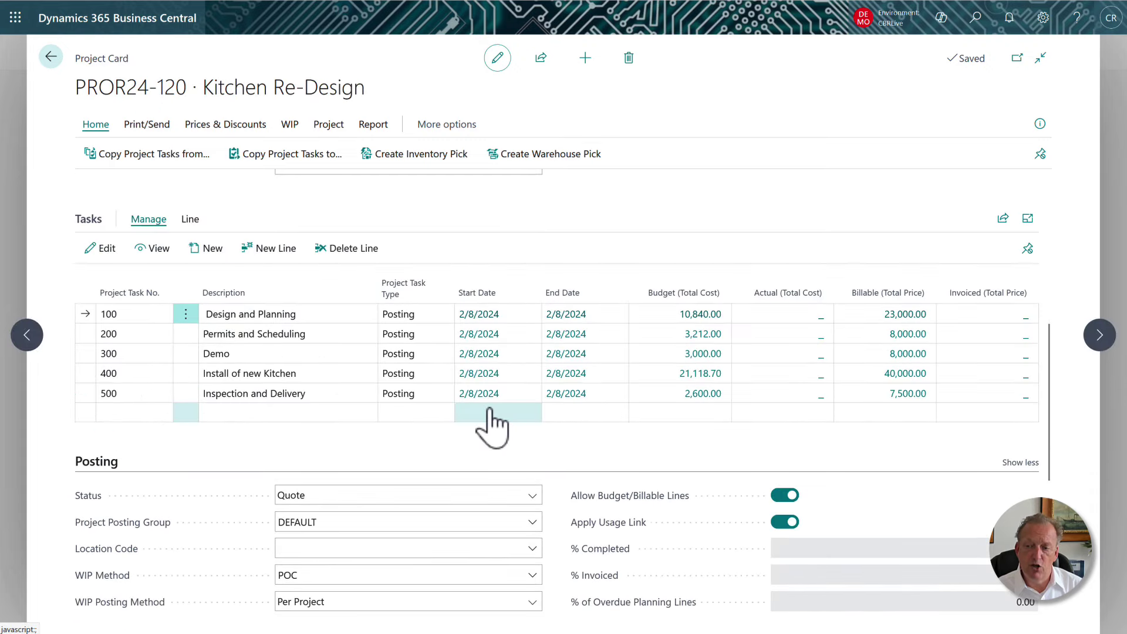
left_click(234, 375)
left_click(189, 221)
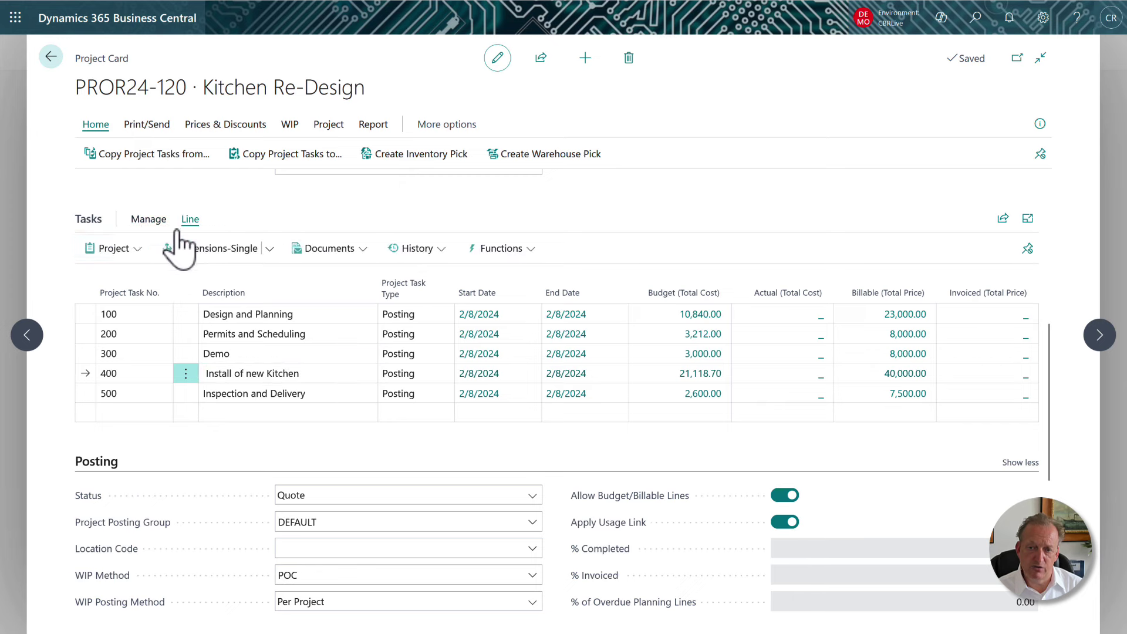
left_click(103, 249)
left_click(142, 277)
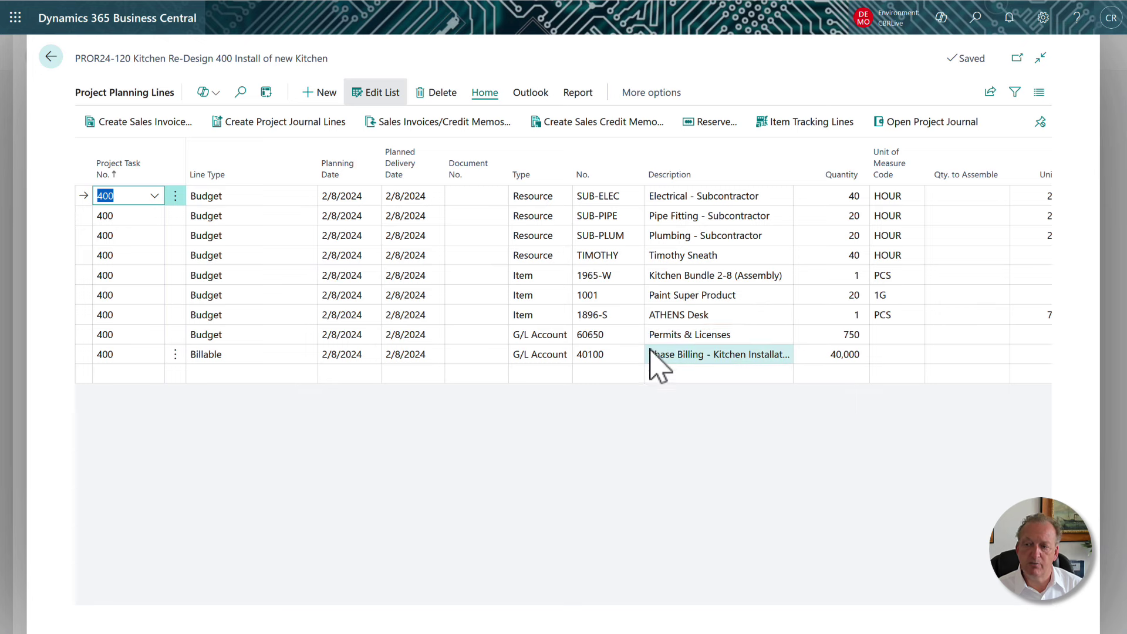
left_click(699, 339)
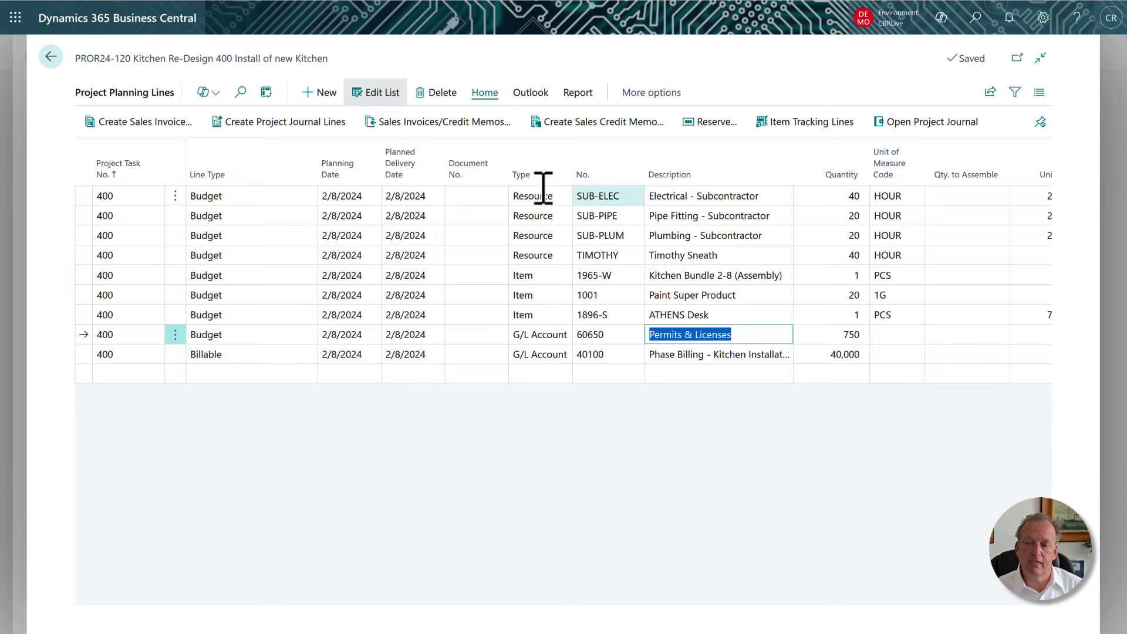
left_click(52, 66)
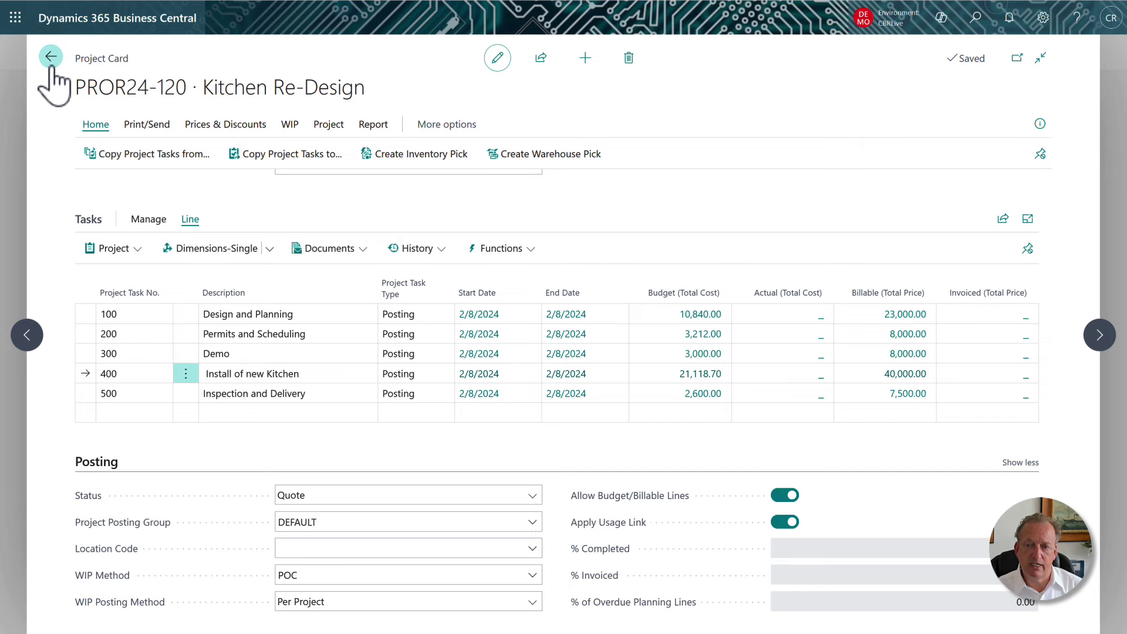
Step: Leave the Kitchen Re-Design project and open the item card of Paint Super Product, item 1001
left_click(52, 65)
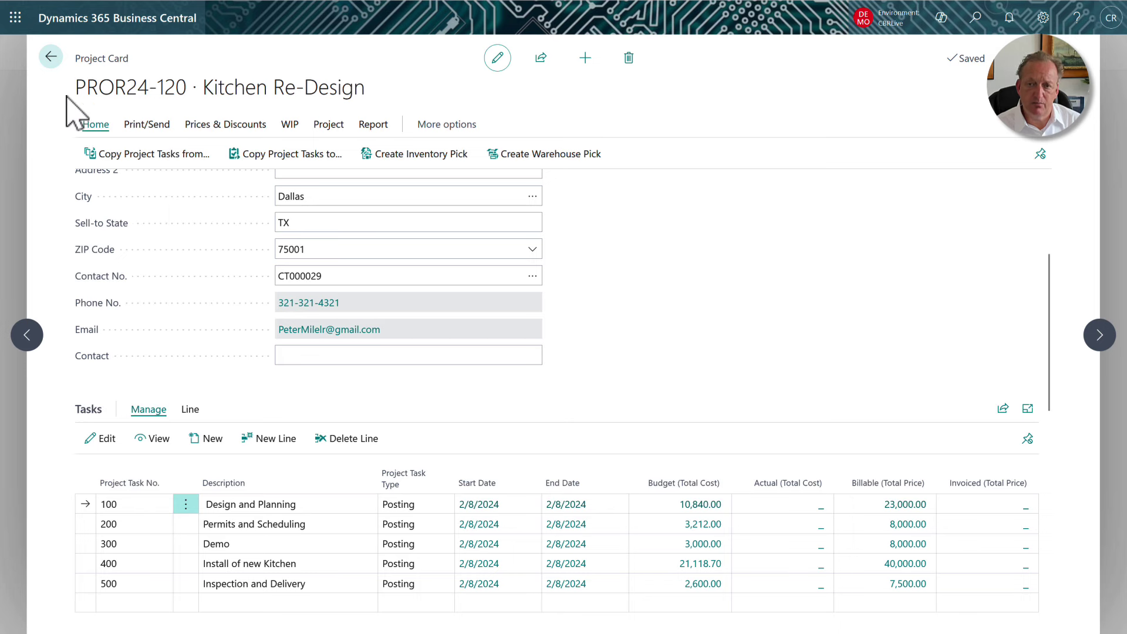
left_click(51, 57)
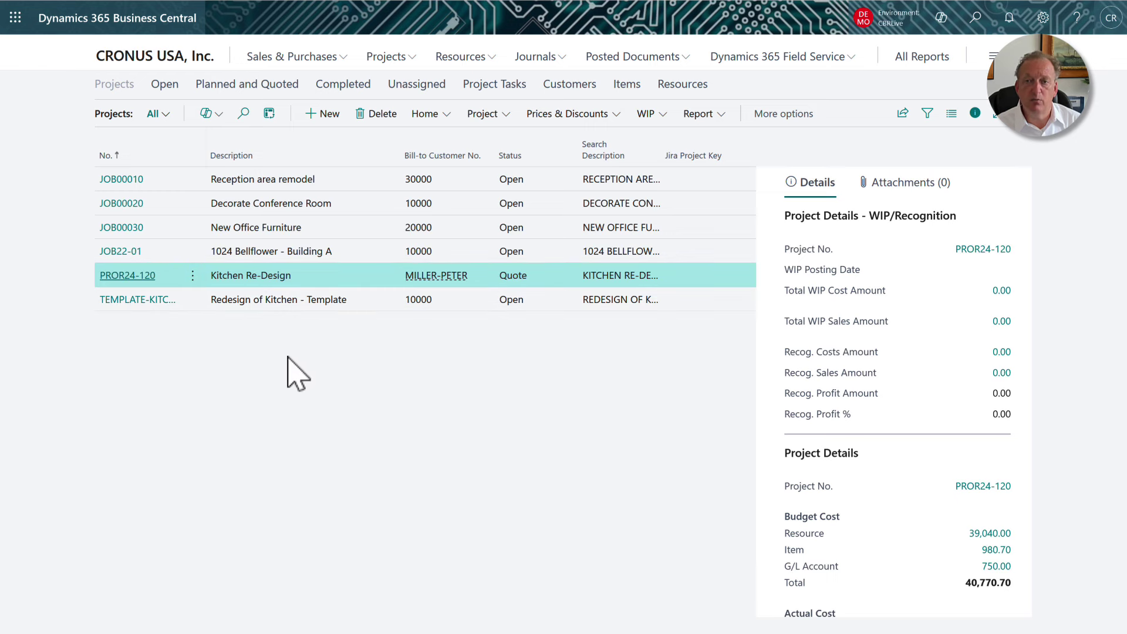
left_click(626, 86)
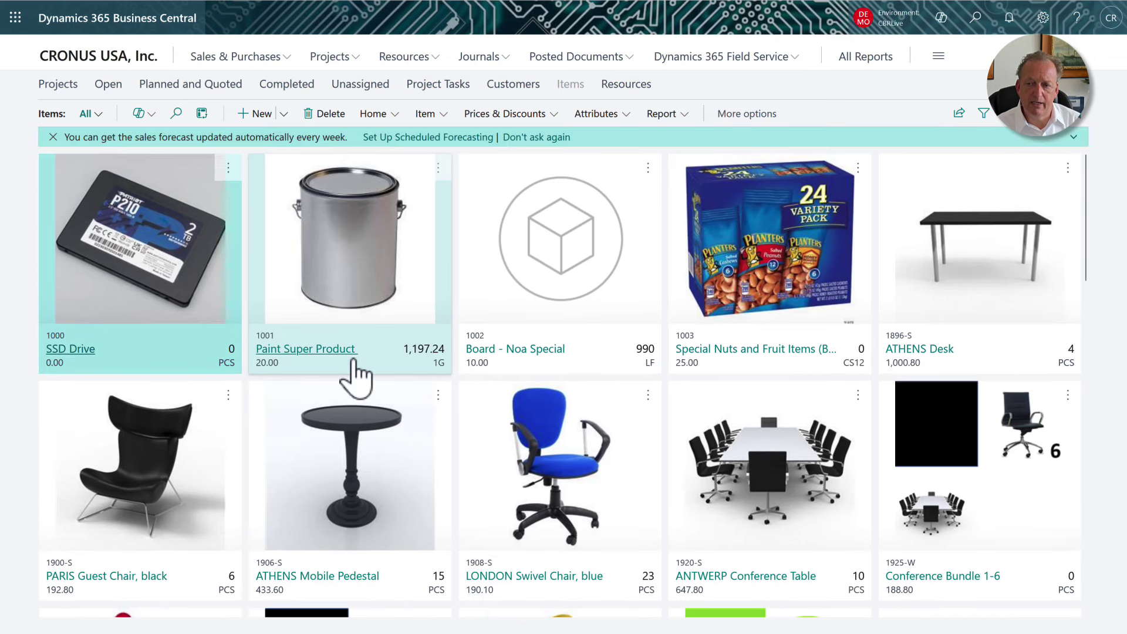
left_click(309, 350)
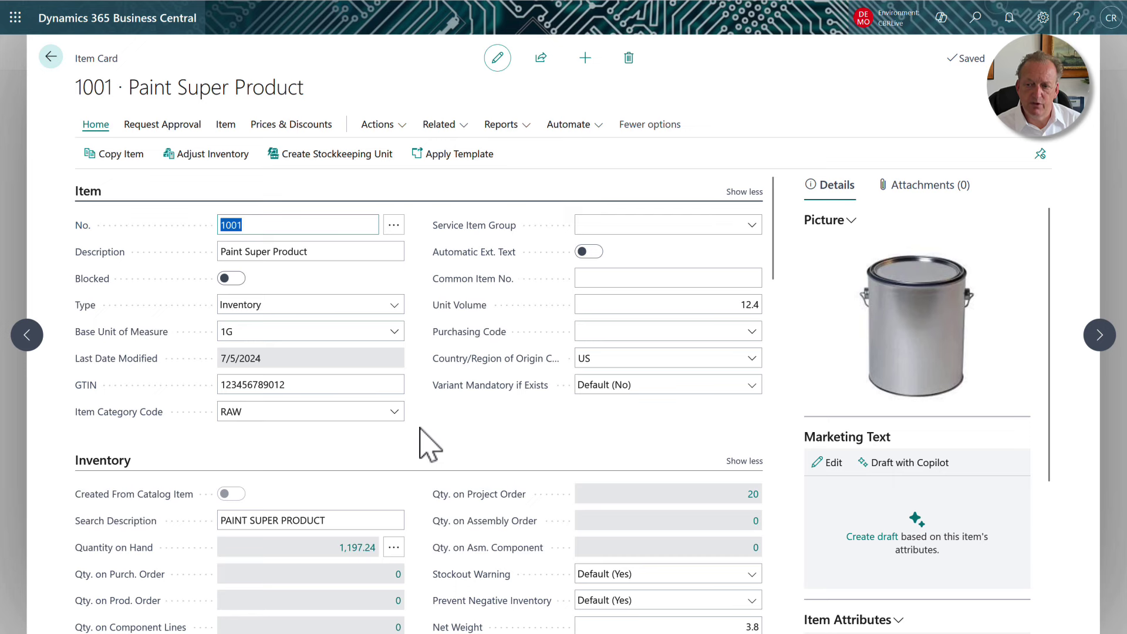
Step: Examine the project planning lines behind the paint item's quantity on project order, and return to the item list
scroll(420, 434, "down", 2)
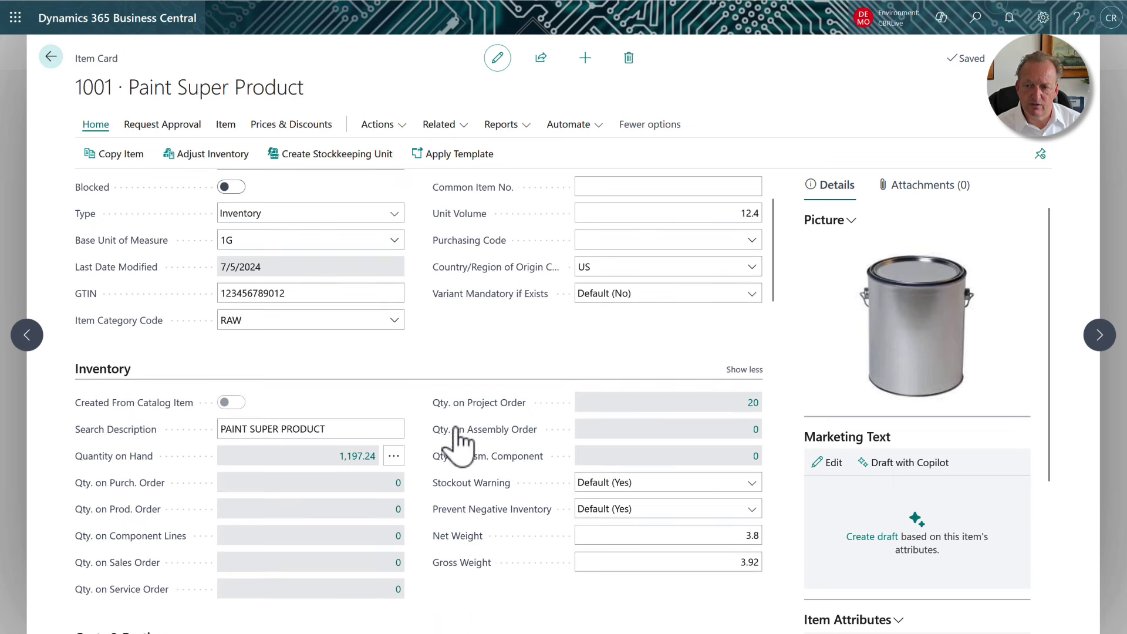
left_click(750, 410)
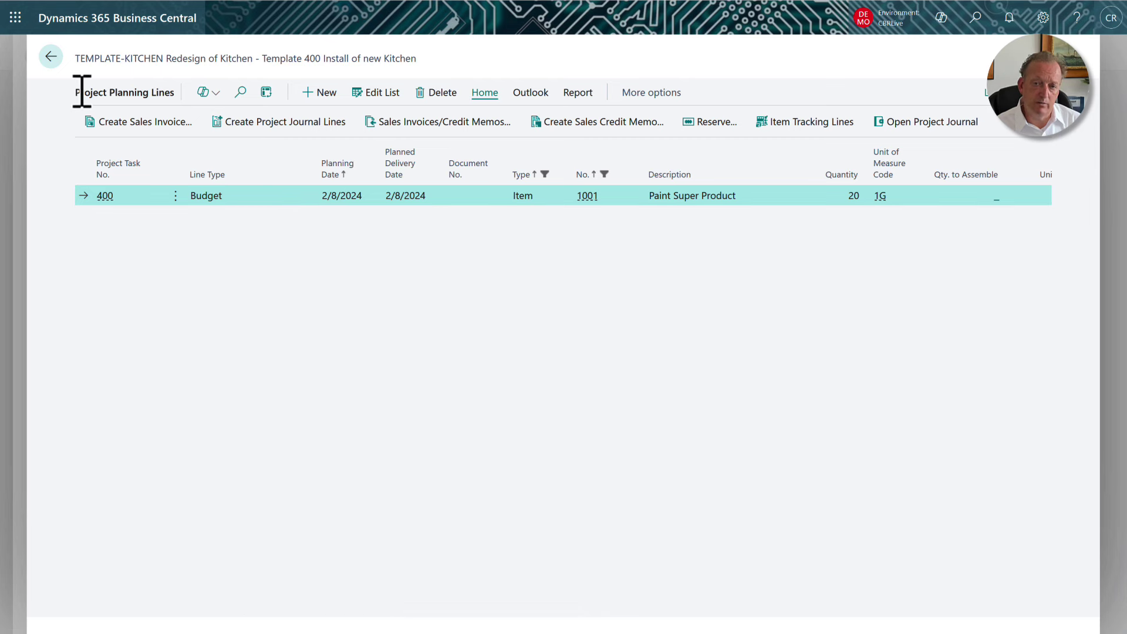
left_click(51, 59)
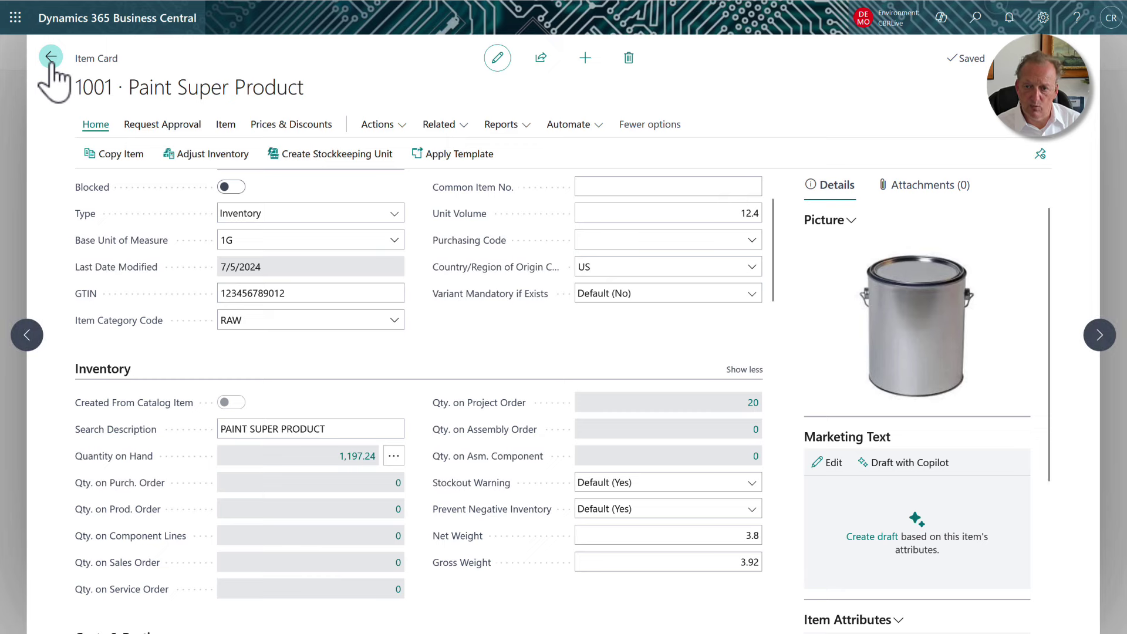
left_click(51, 59)
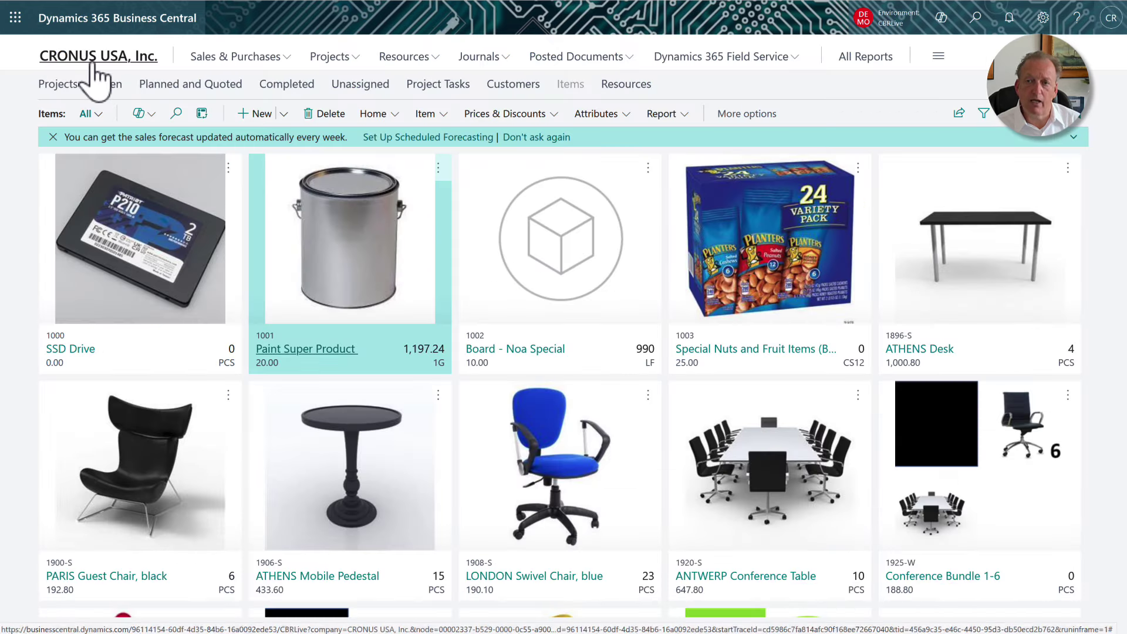
Step: Create a new purchase order for the vendor Fabrikam, Inc. from the role center's purchase orders list
left_click(93, 62)
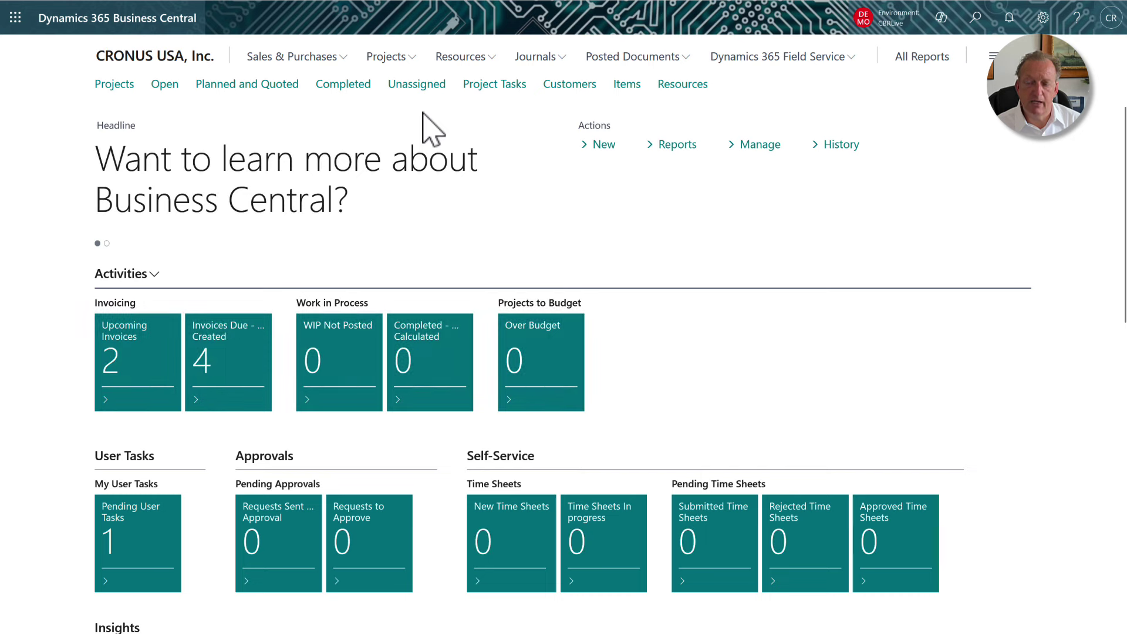
left_click(347, 66)
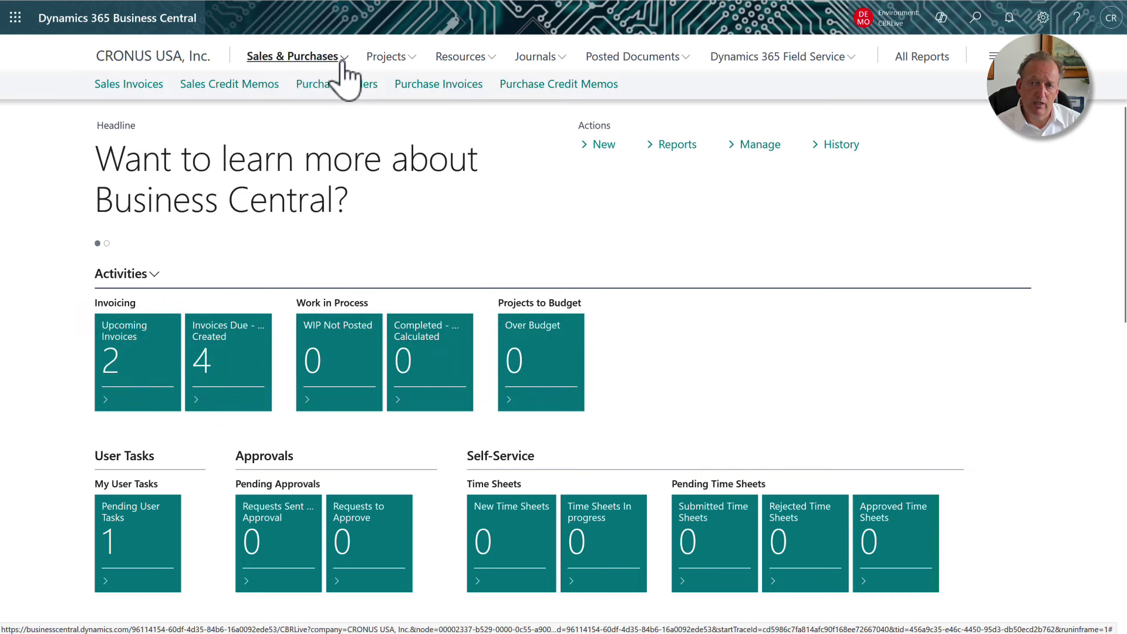
left_click(366, 89)
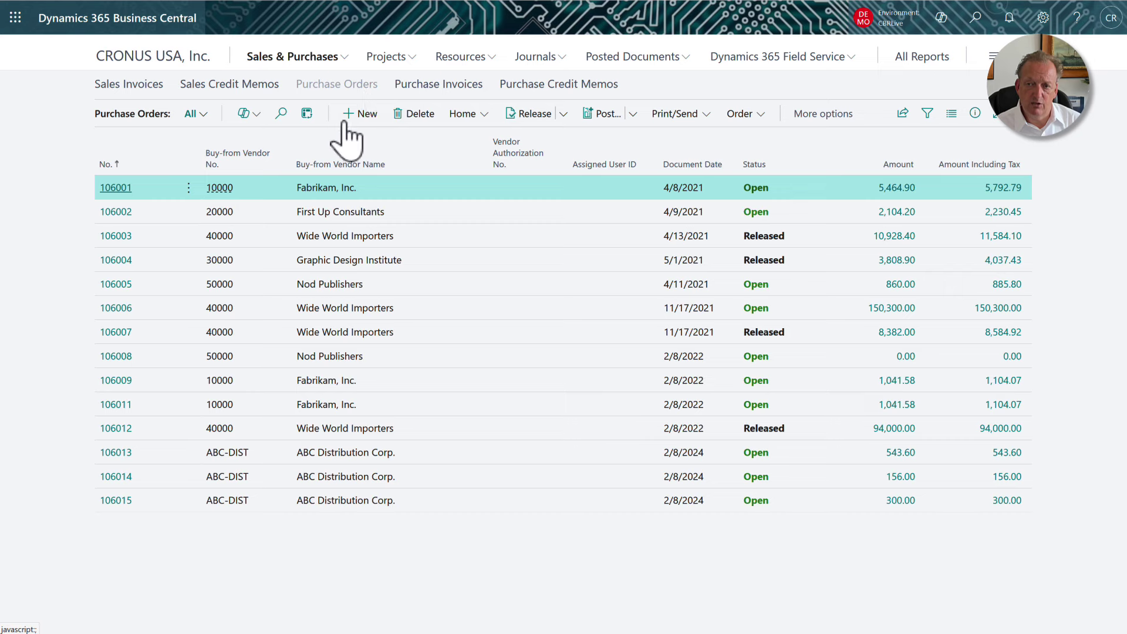
left_click(361, 117)
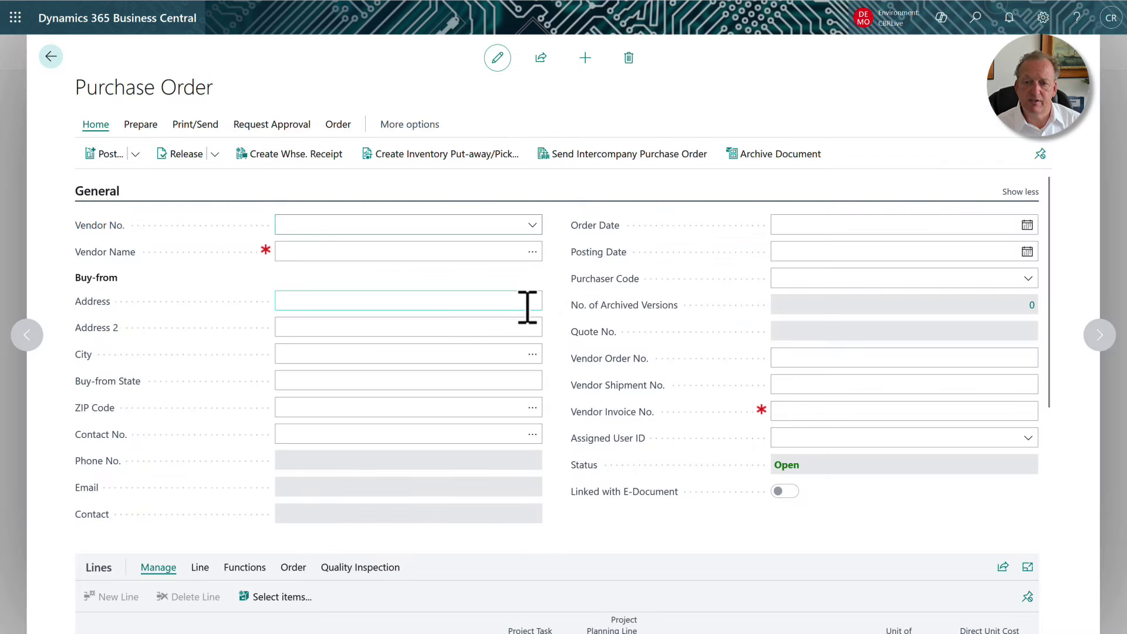
left_click(533, 226)
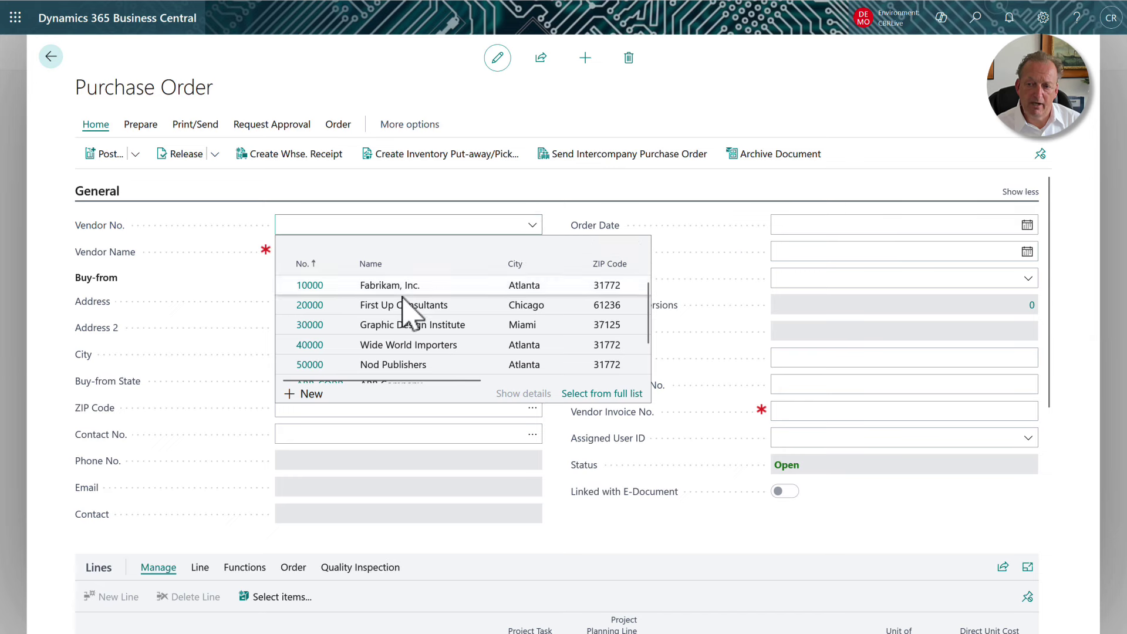
left_click(320, 285)
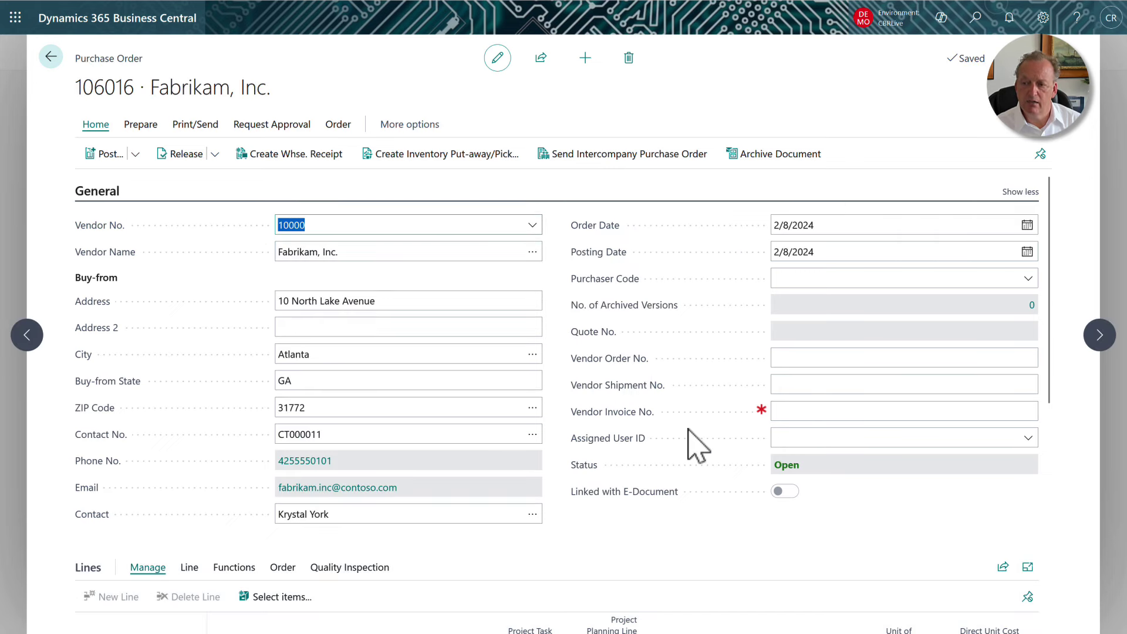
Step: Add item 1001, Paint Super Product, to the first line of the Fabrikam purchase order
scroll(697, 442, "down", 1)
scroll(692, 446, "down", 3)
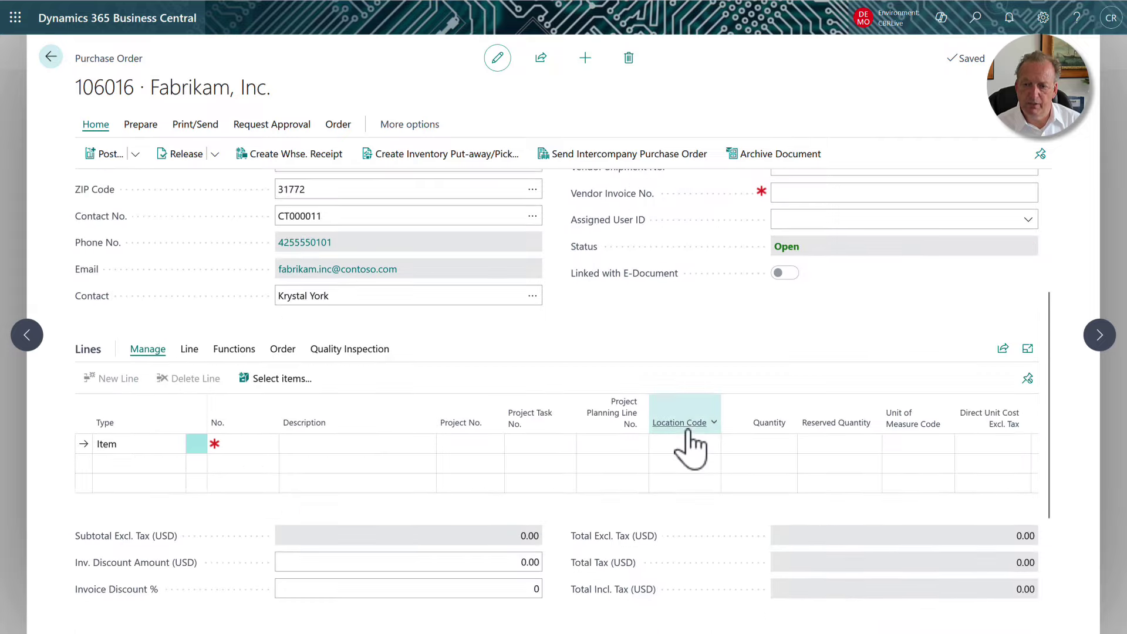
left_click(223, 382)
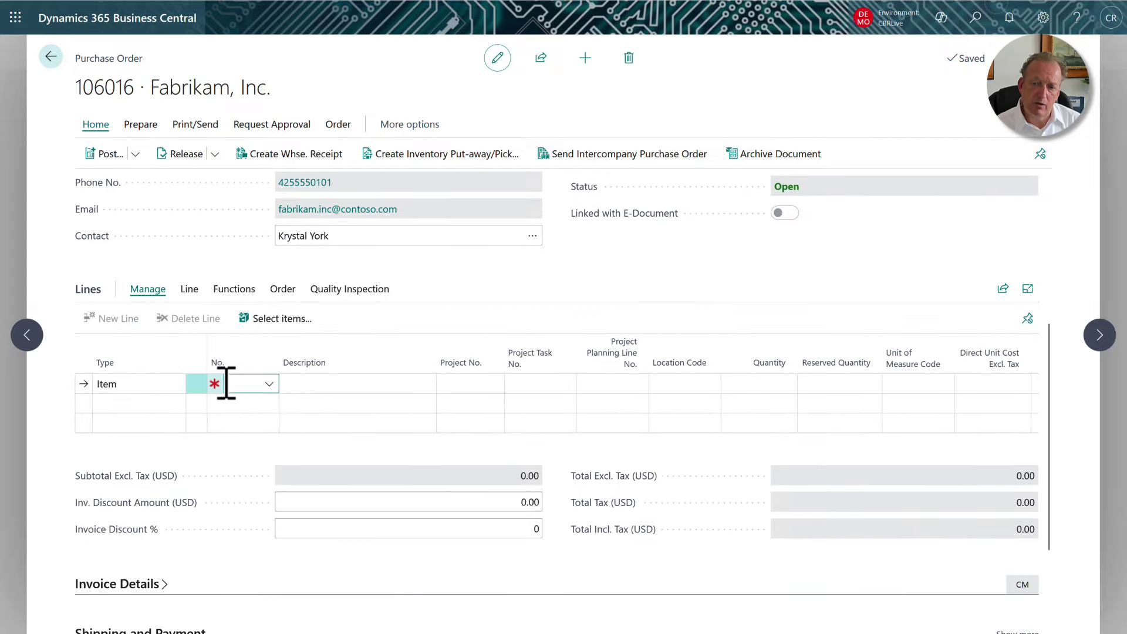
left_click(265, 385)
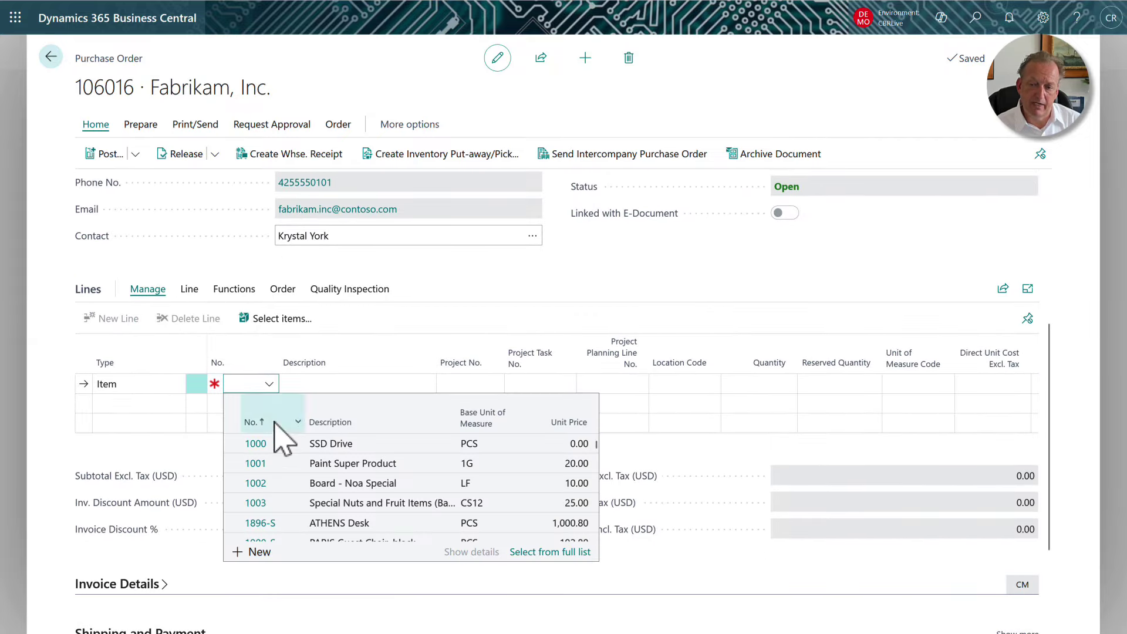
left_click(257, 465)
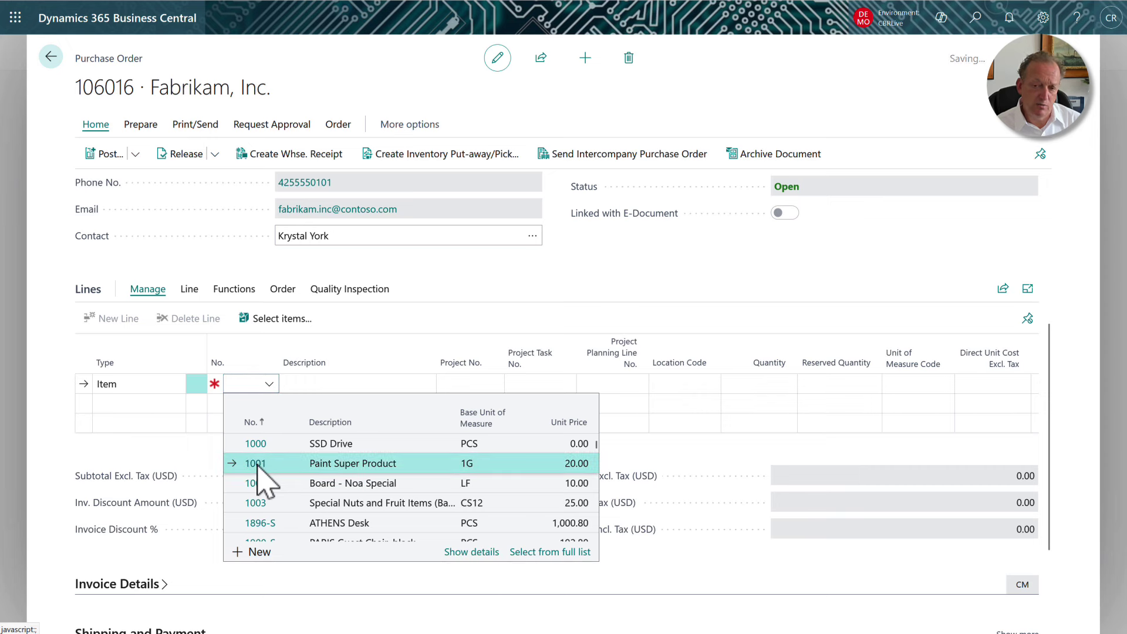
key("Tab")
key("Tab")
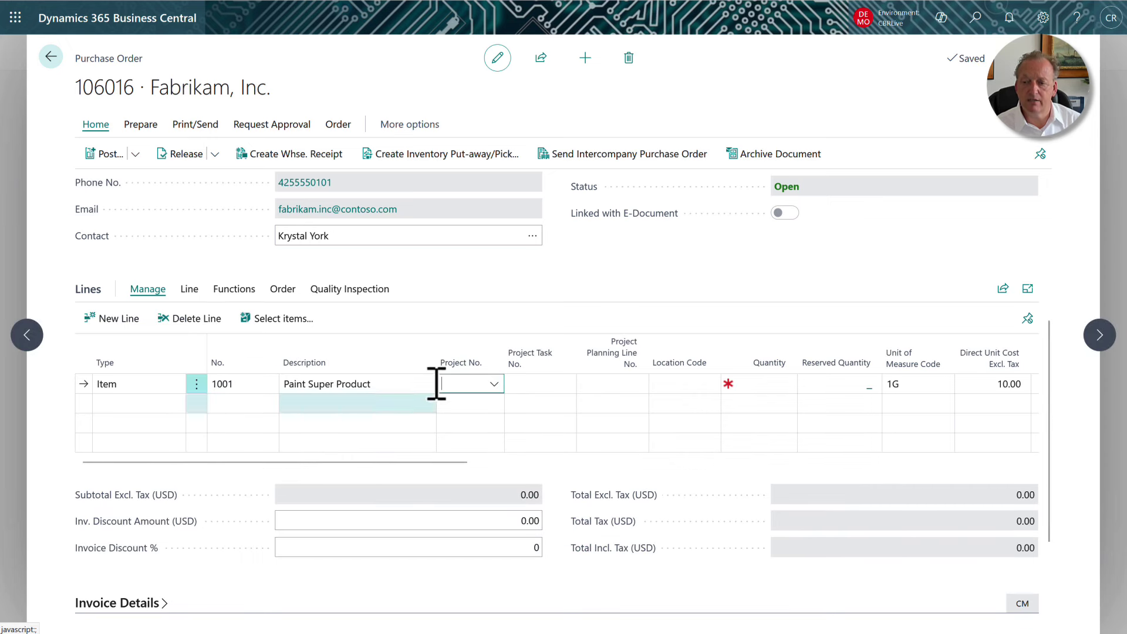
Step: Link the paint line to project PROR24-120 and task 400, Install of new Kitchen, leaving the planning line number blank
left_click(494, 385)
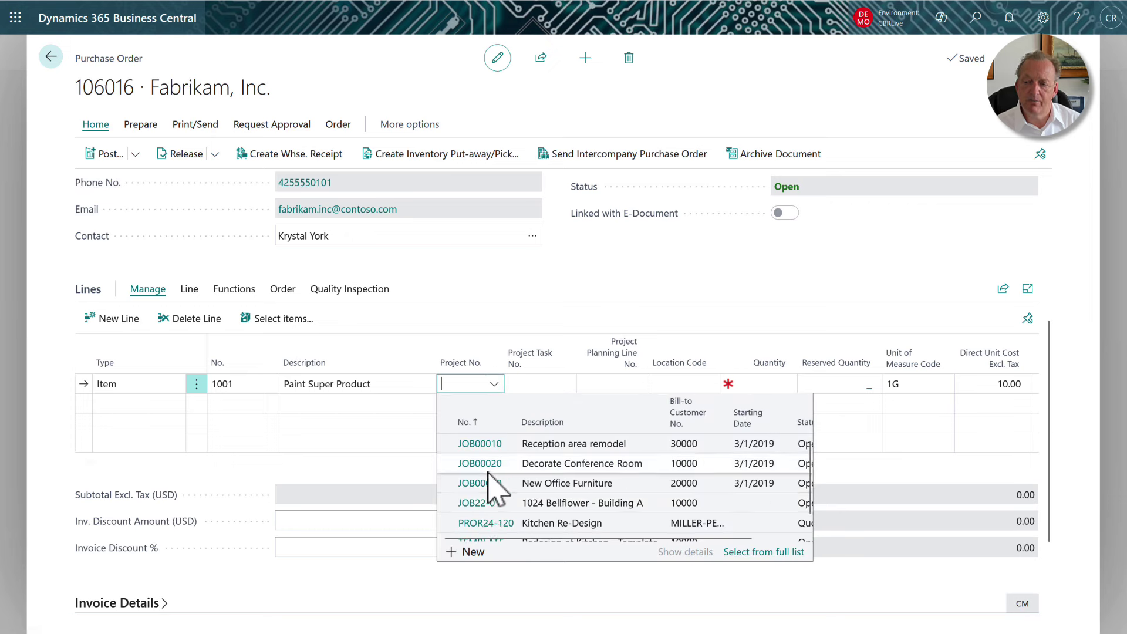
scroll(489, 490, "down", 1)
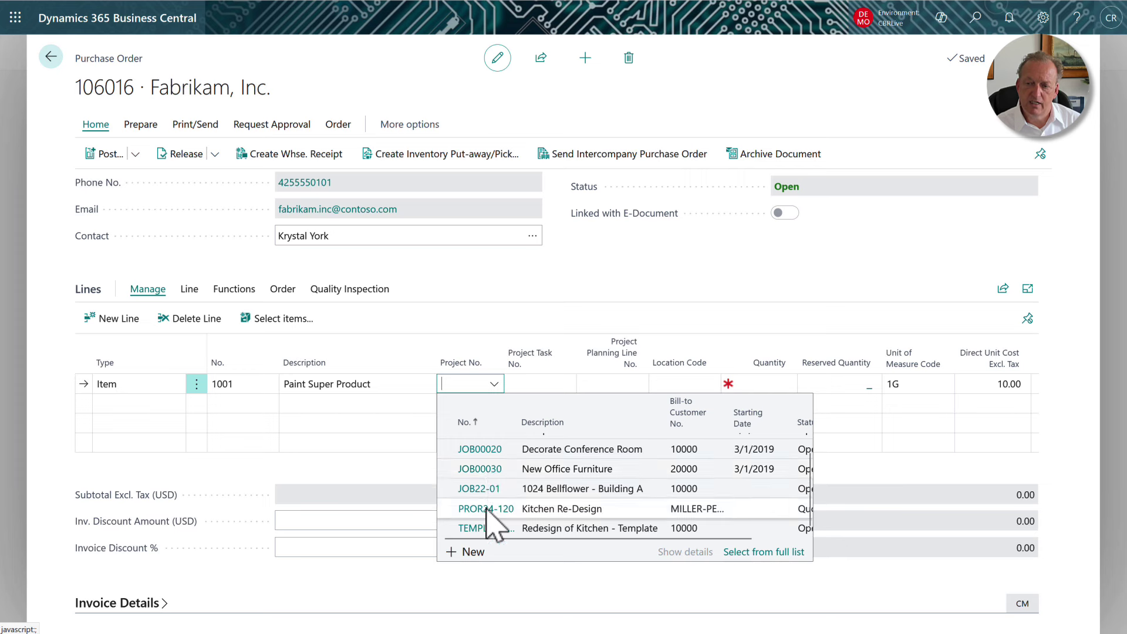
left_click(486, 510)
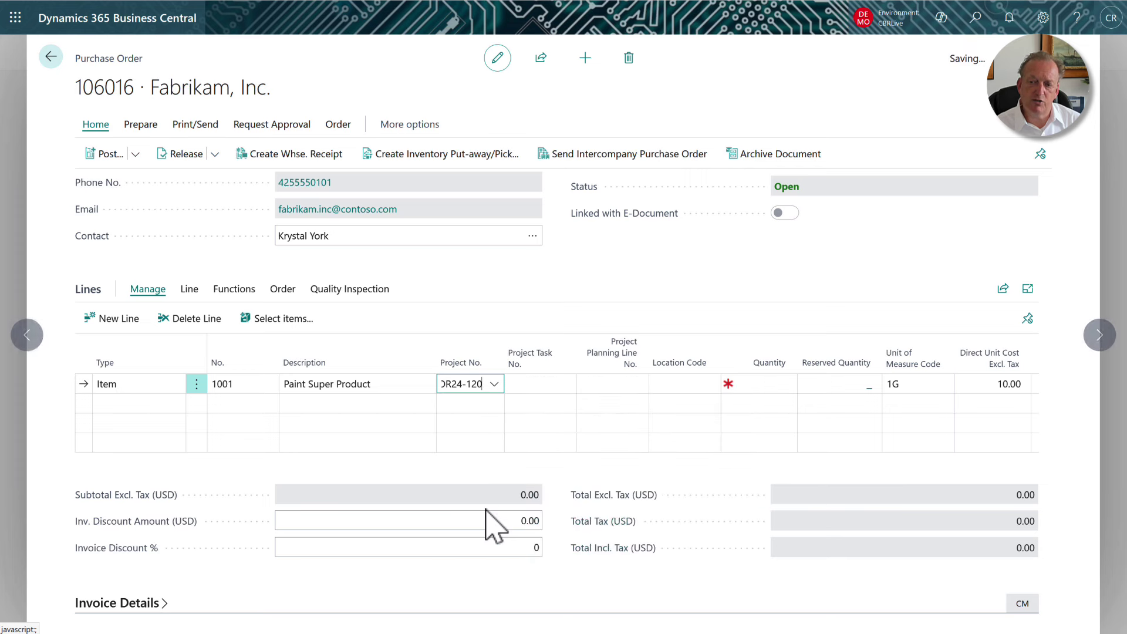
key("Tab")
left_click(565, 385)
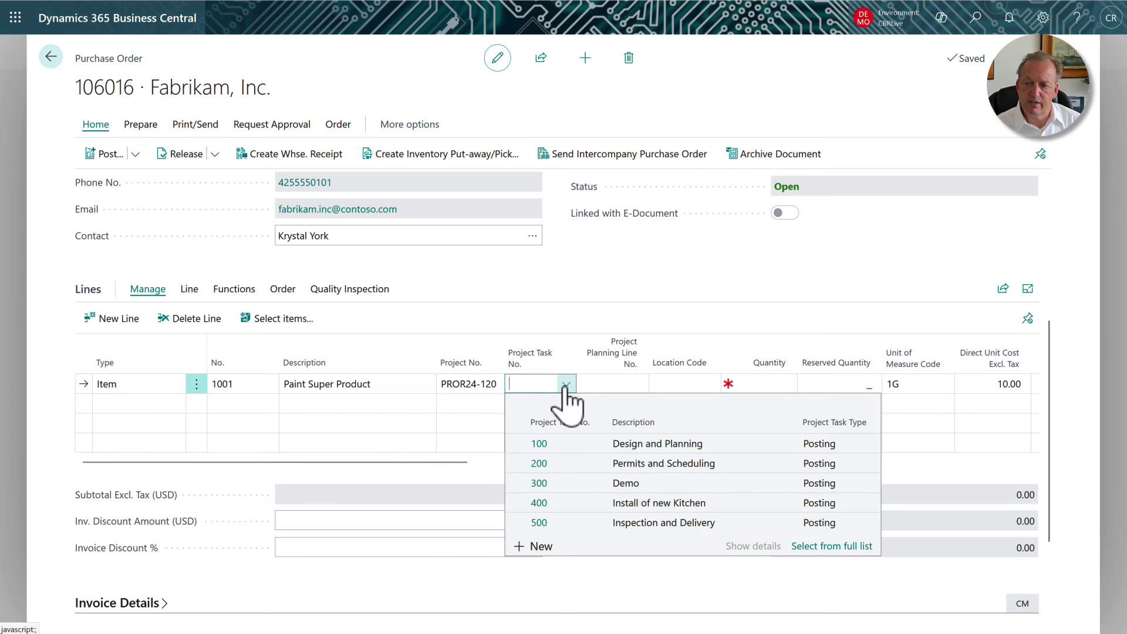
left_click(541, 504)
key("Tab")
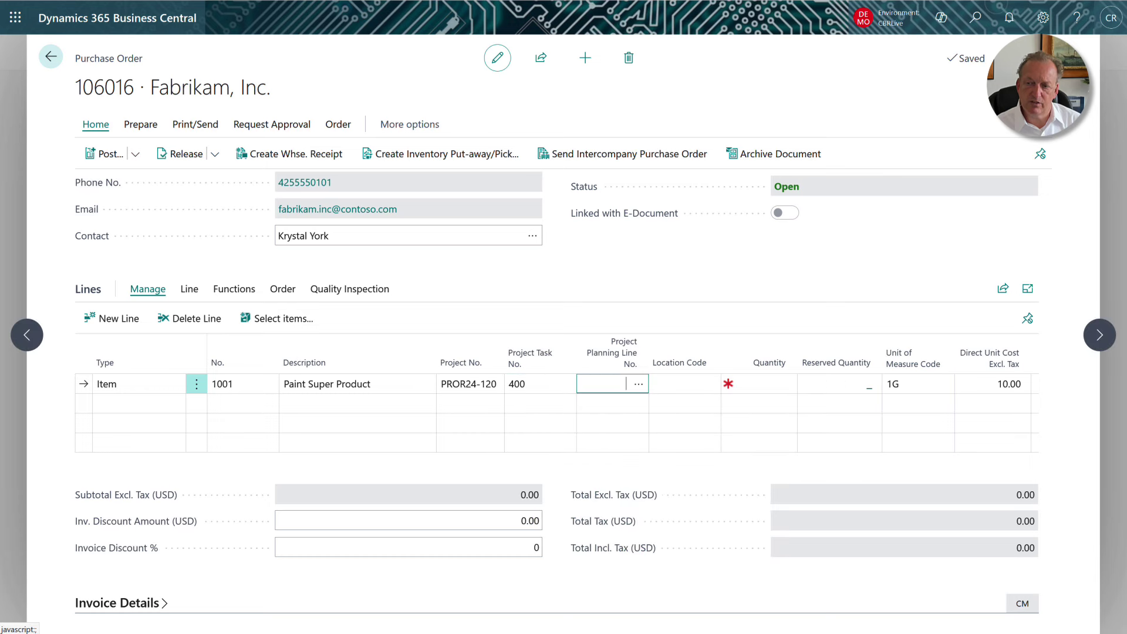
key("Tab")
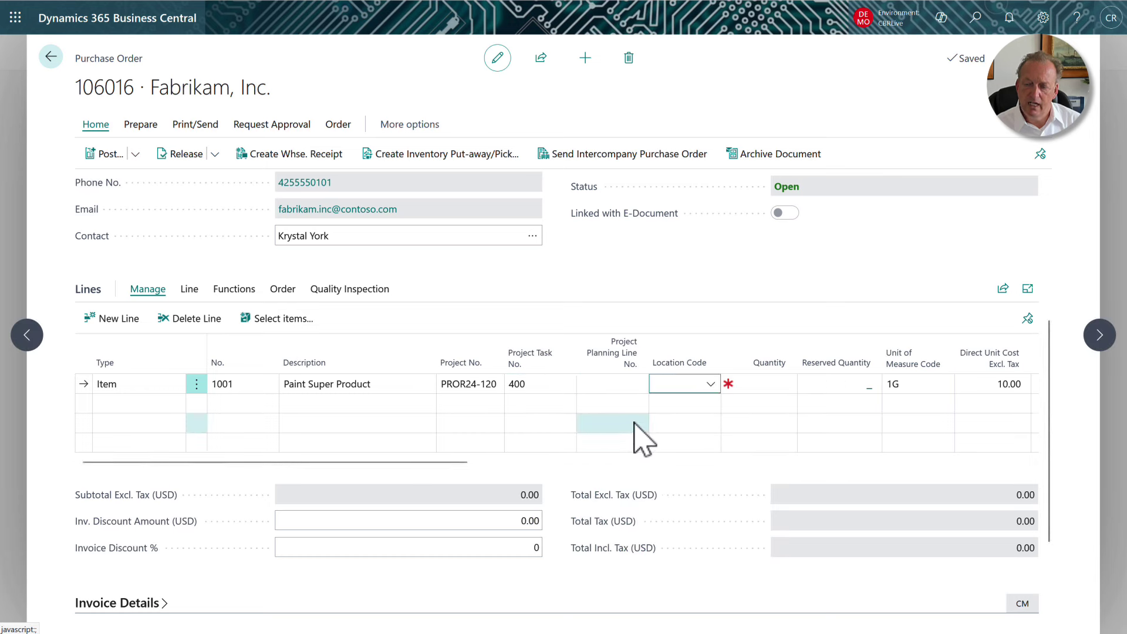
Step: Set the paint line's location to MAIN and its quantity to 100, keeping the default unit of measure
left_click(711, 386)
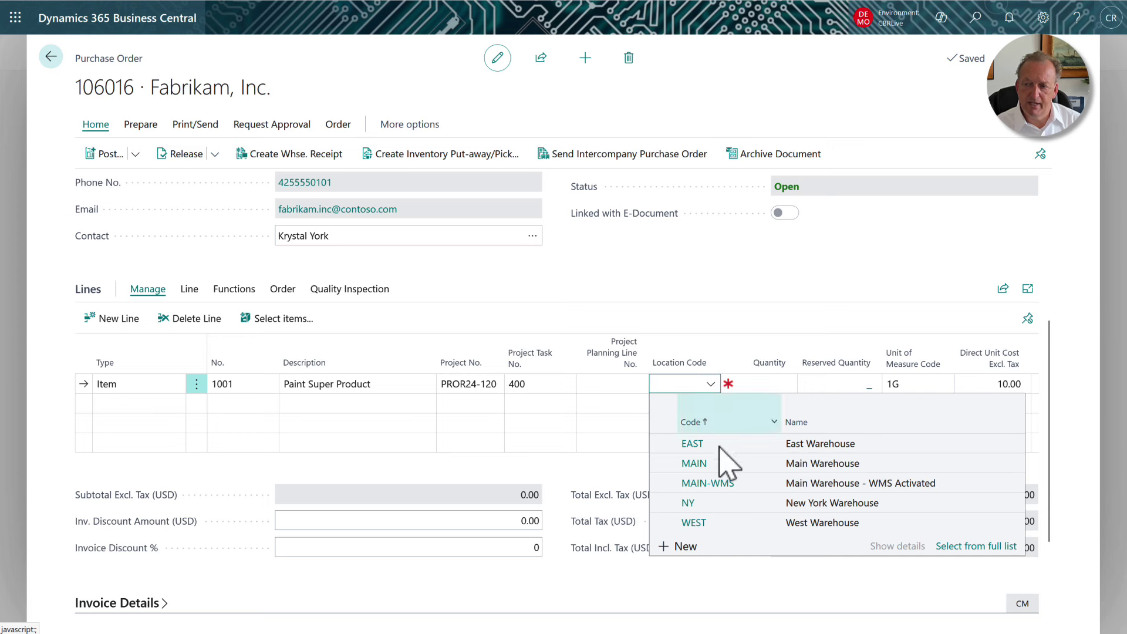
left_click(691, 467)
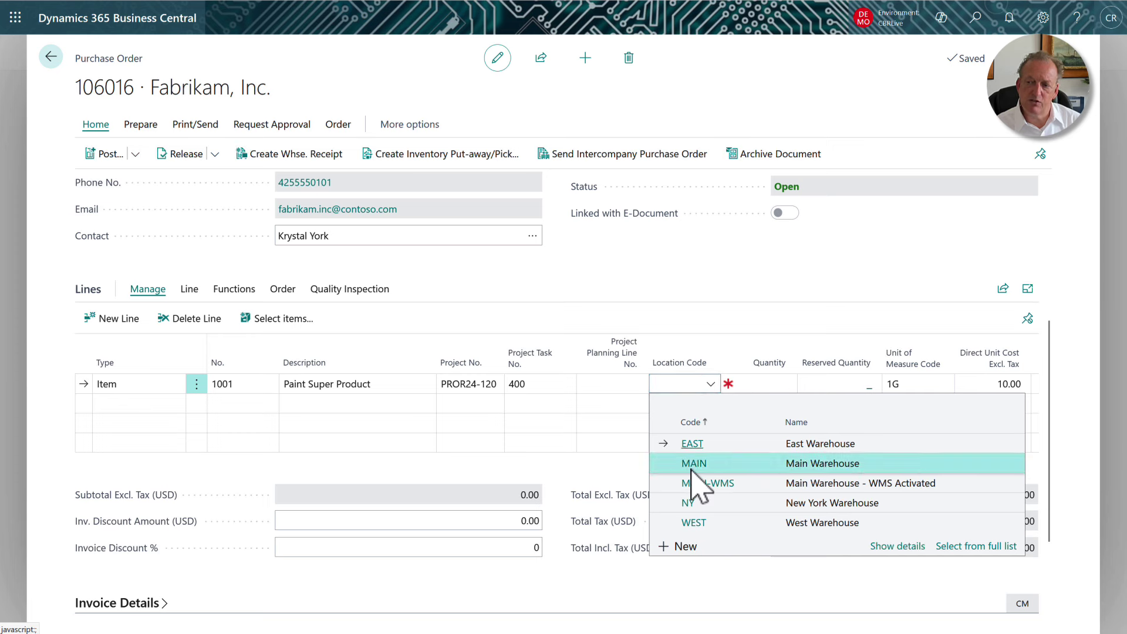
left_click(691, 466)
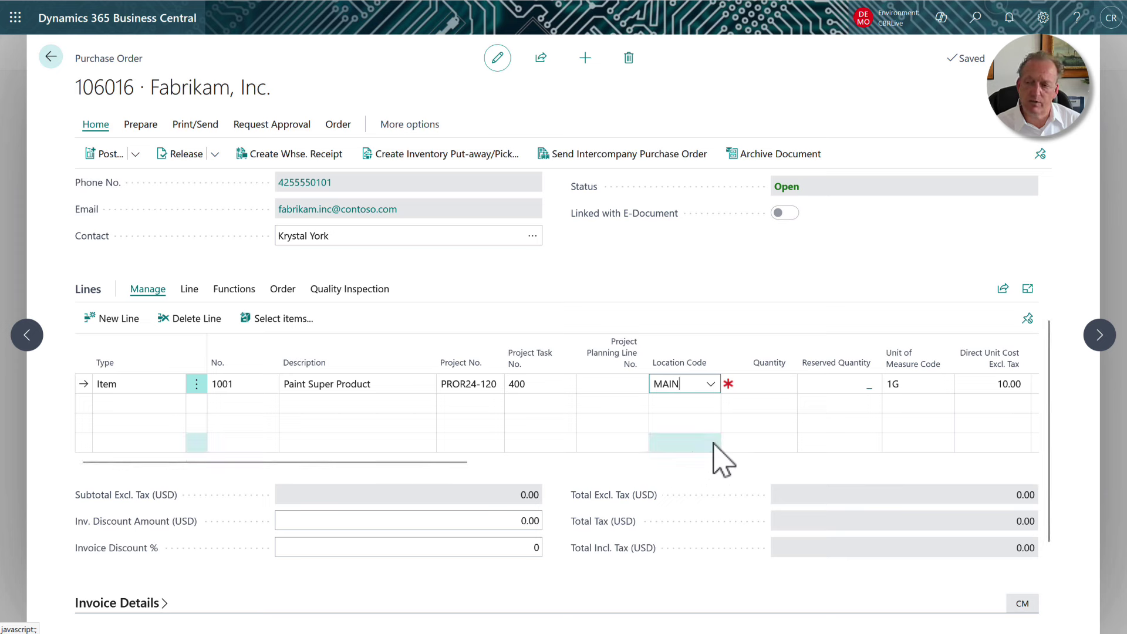
left_click(782, 384)
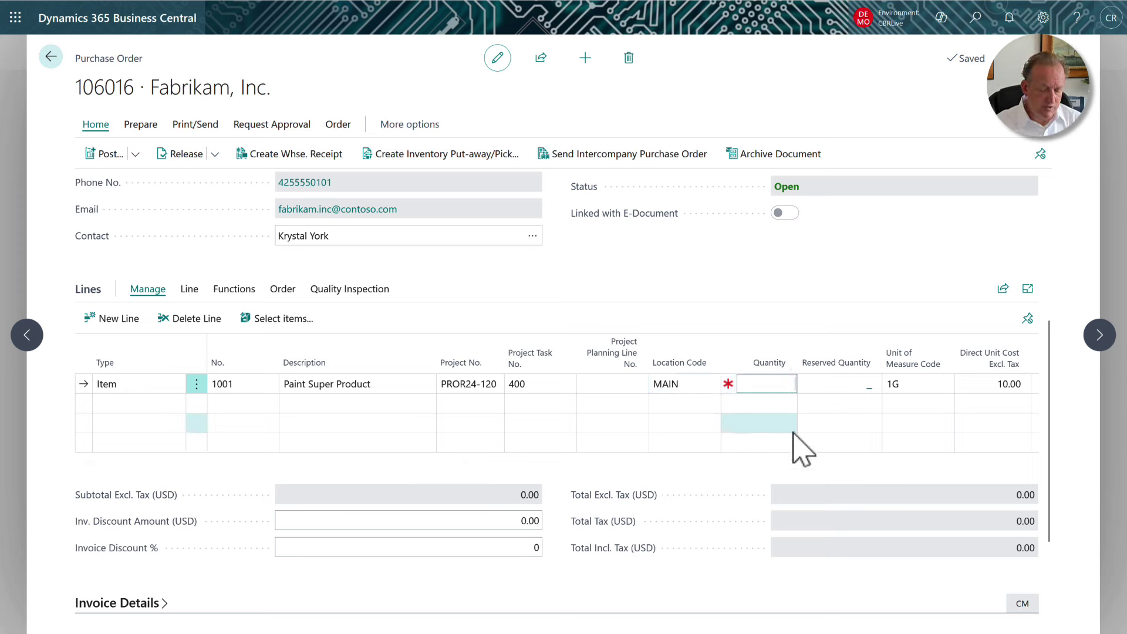
type("100")
key("Tab")
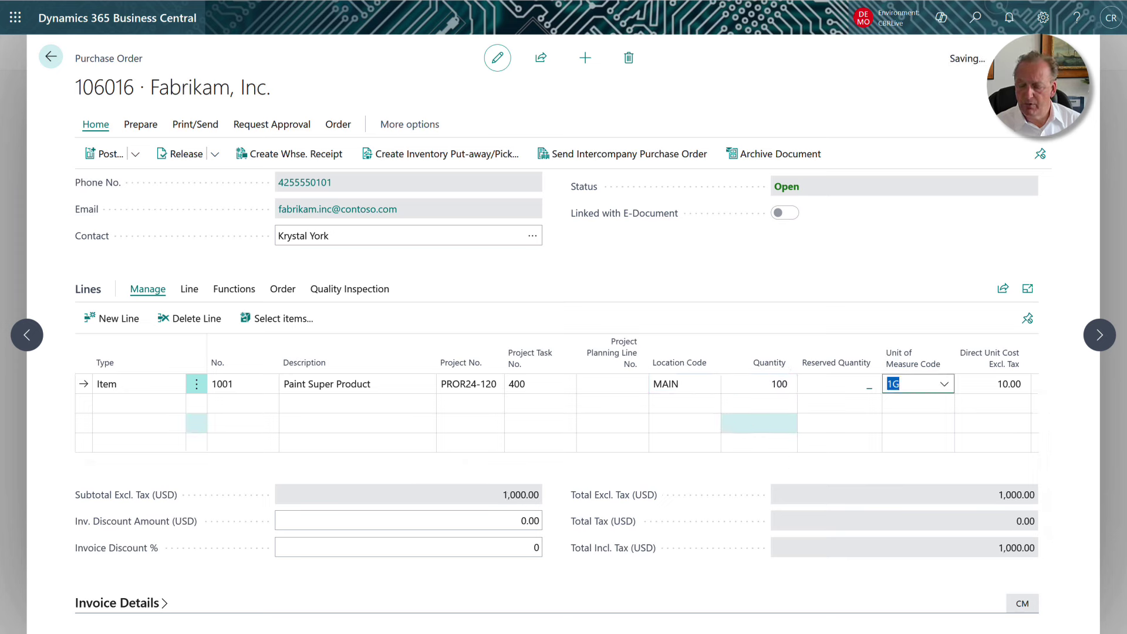
key("Tab")
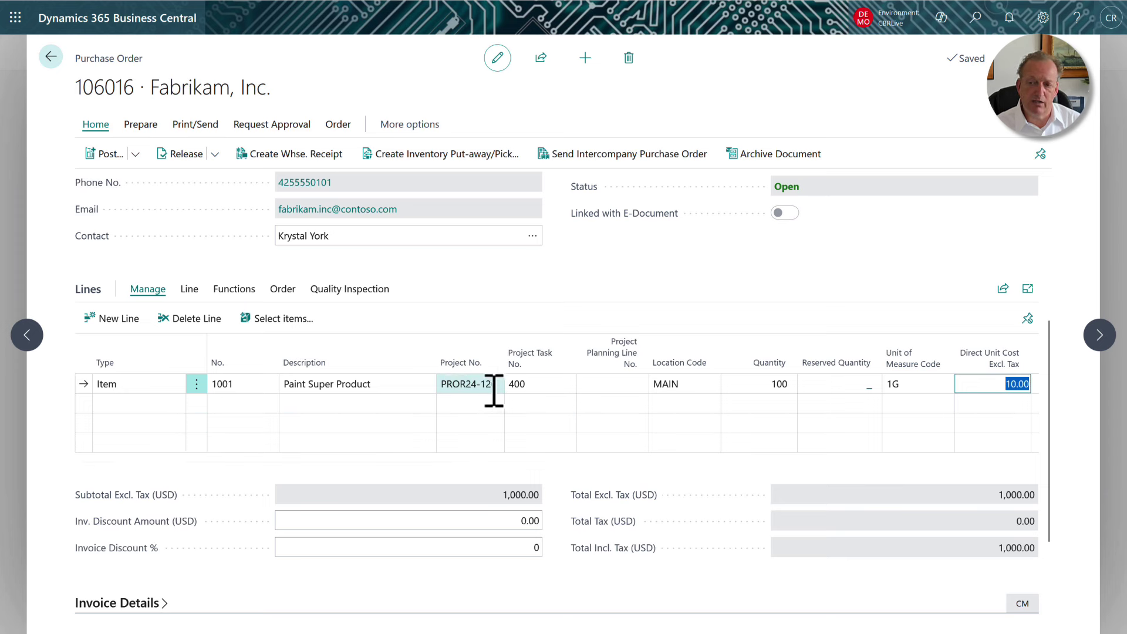
Step: Check the line's project task assignment and look over the purchase order's approval request and preparation commands without running any
left_click(544, 387)
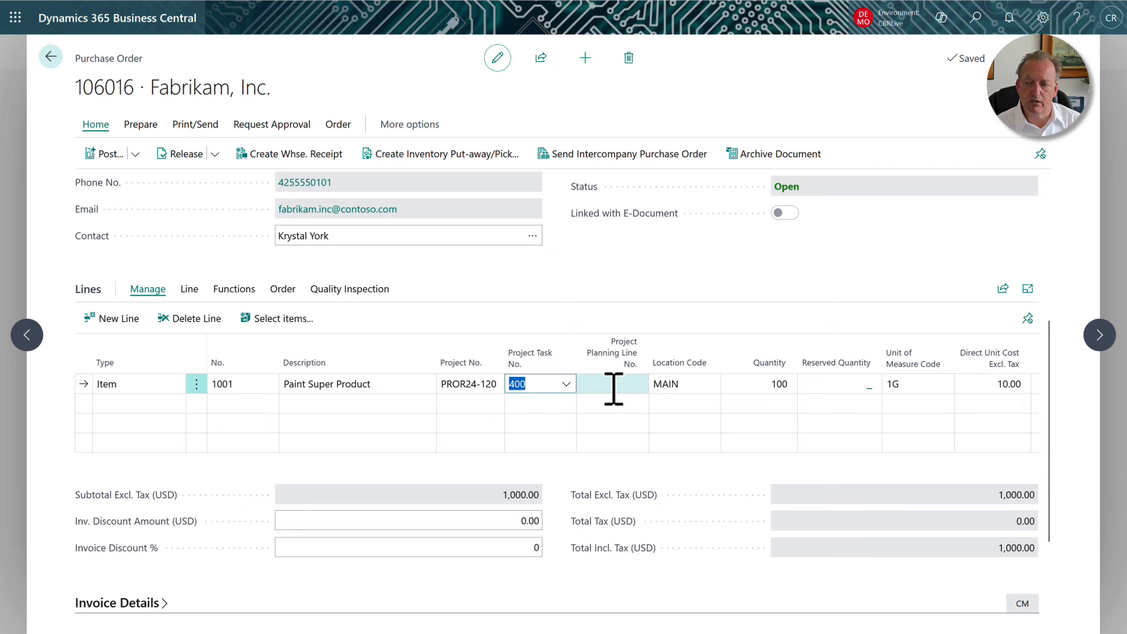
scroll(361, 309, "up", 5)
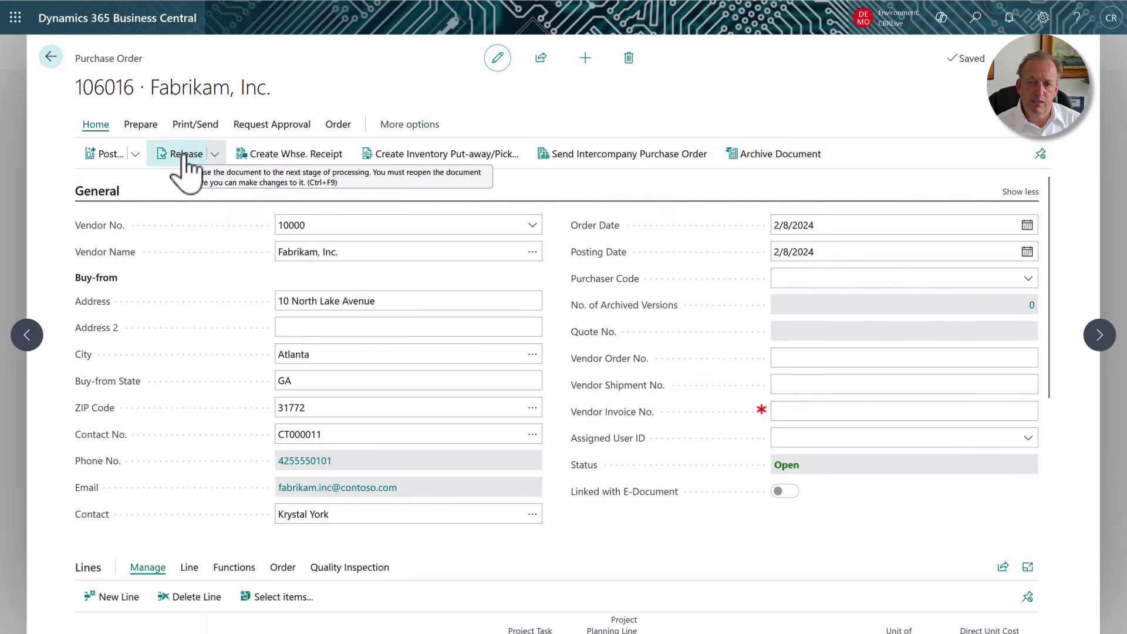
left_click(247, 124)
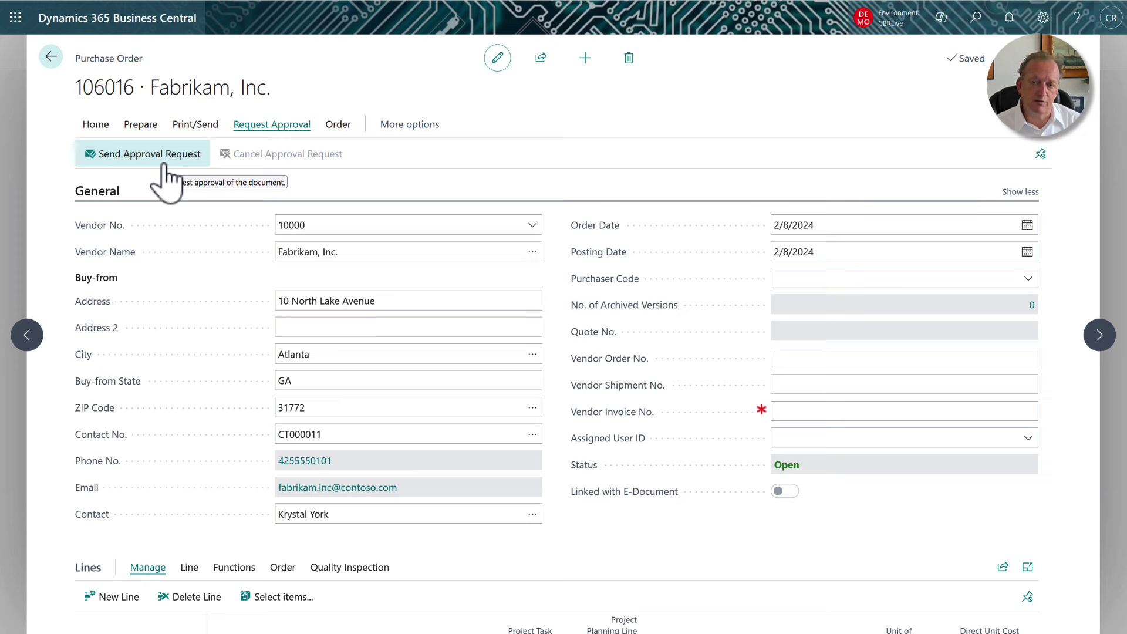
left_click(141, 129)
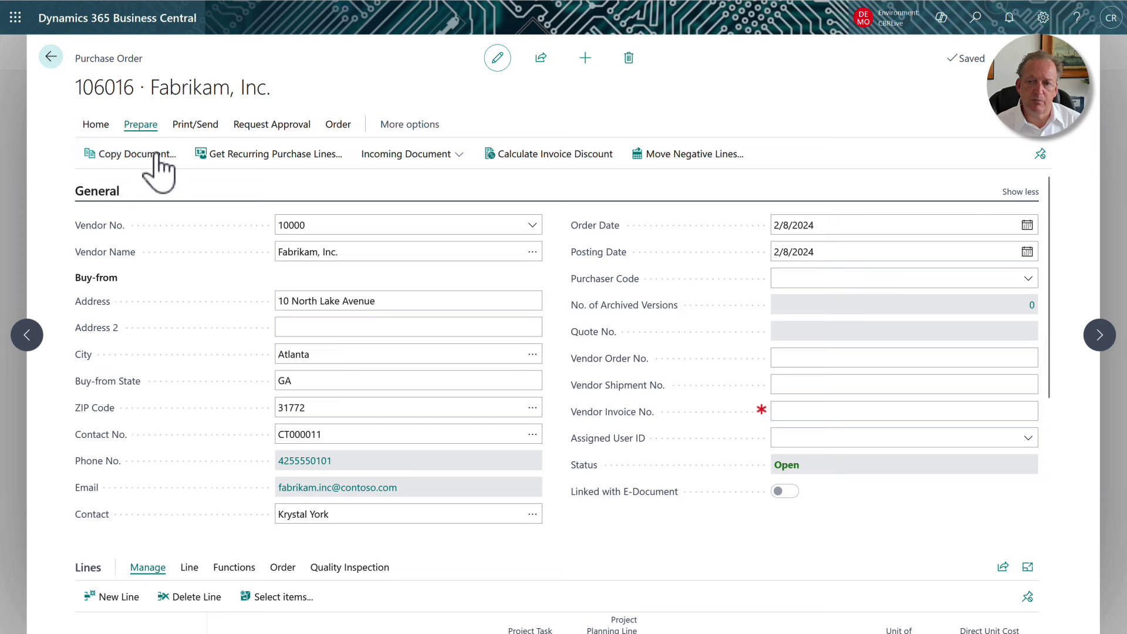
Step: Release the Fabrikam purchase order and return to the home page
left_click(104, 133)
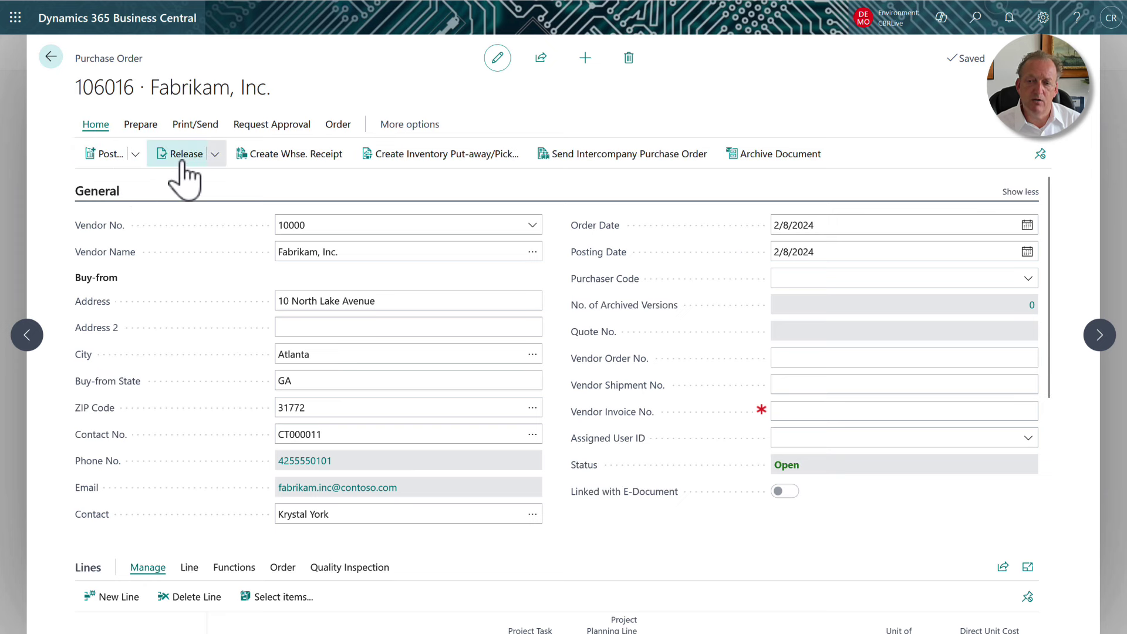
left_click(188, 159)
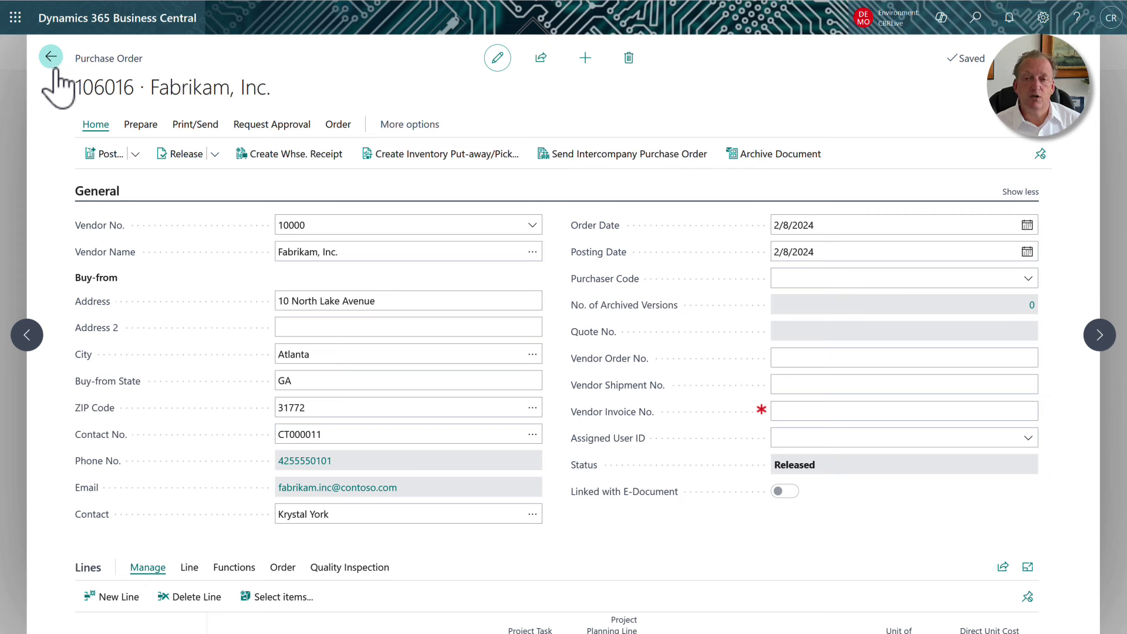
left_click(54, 64)
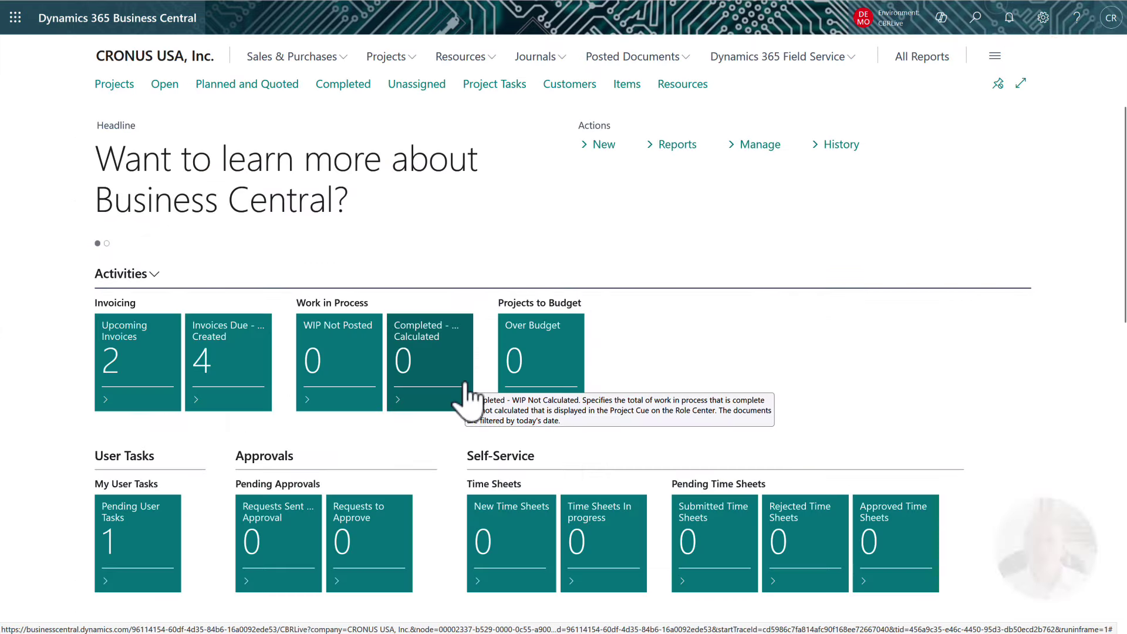
Step: Create a new purchase invoice for vendor V00030, City of Dallas
left_click(345, 62)
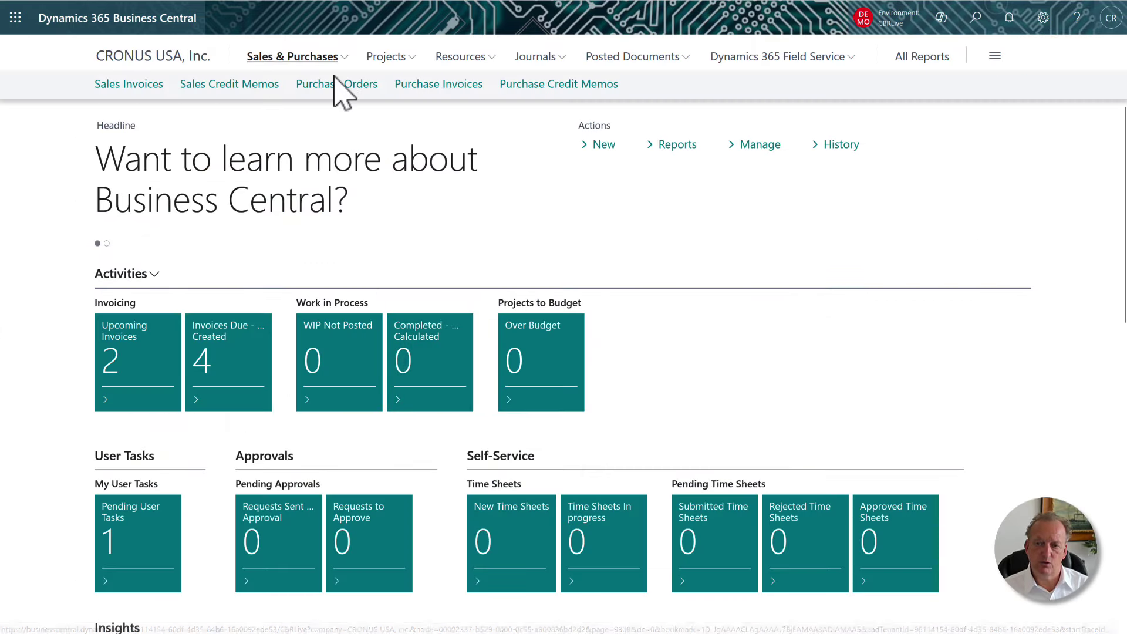
left_click(437, 85)
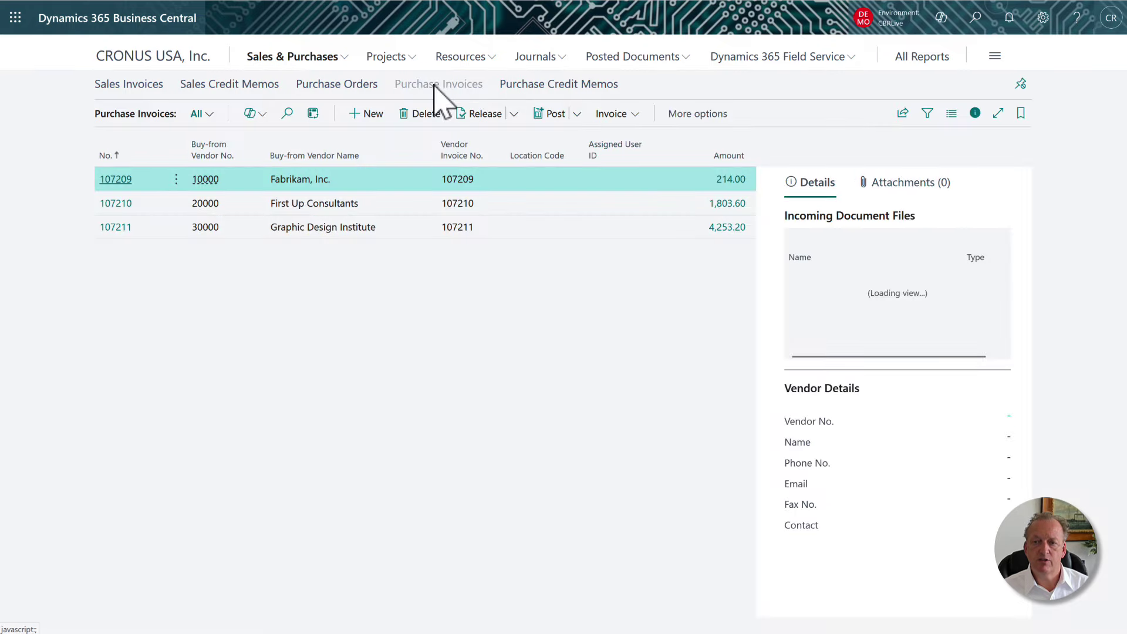
left_click(362, 118)
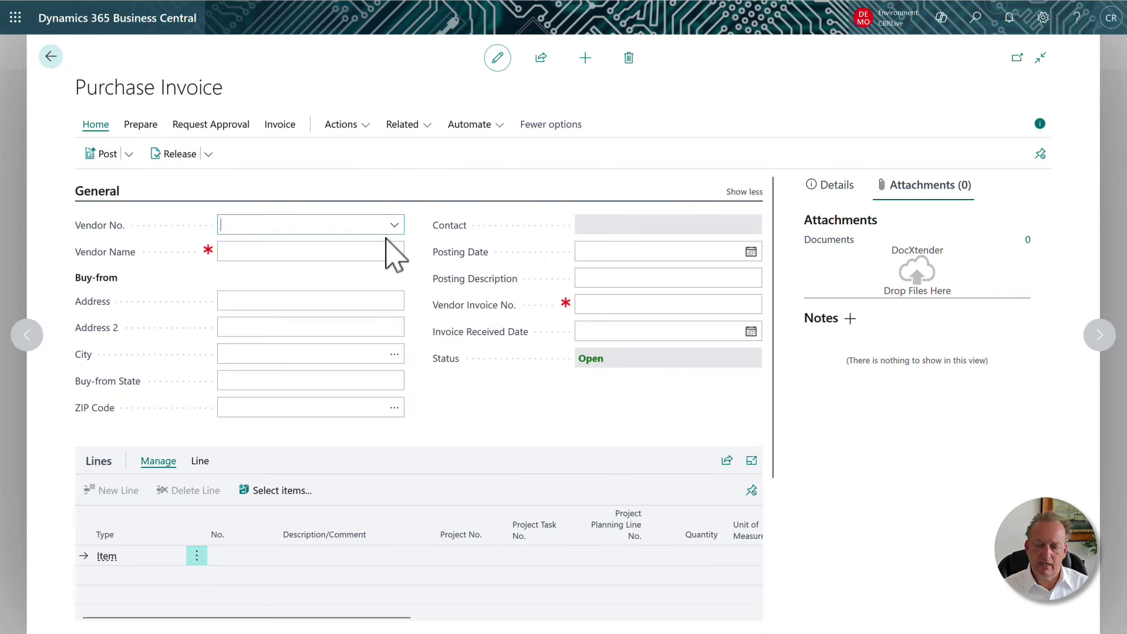
type("city")
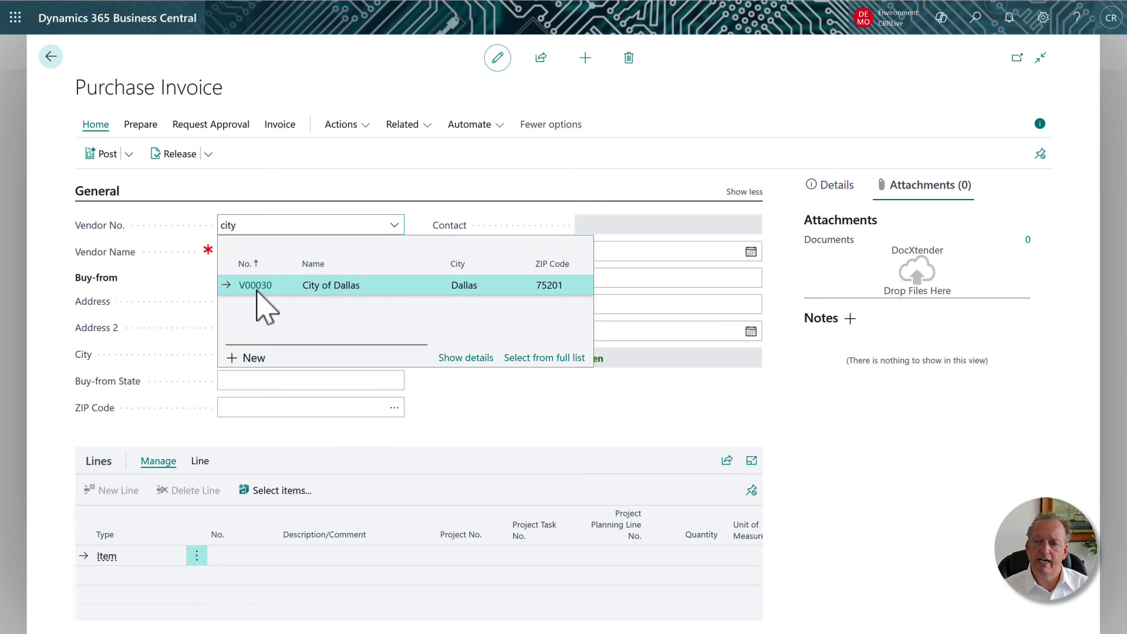
left_click(256, 289)
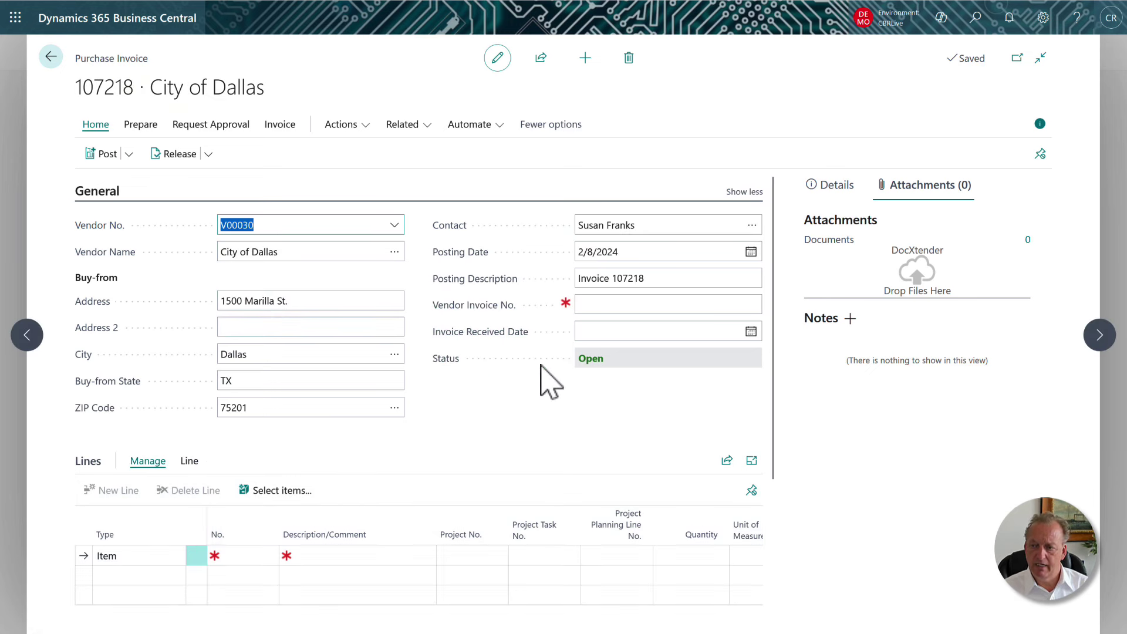
Step: Enter 7890876 as the vendor invoice number on the City of Dallas invoice, leaving the received date blank
left_click(627, 303)
type("7890876")
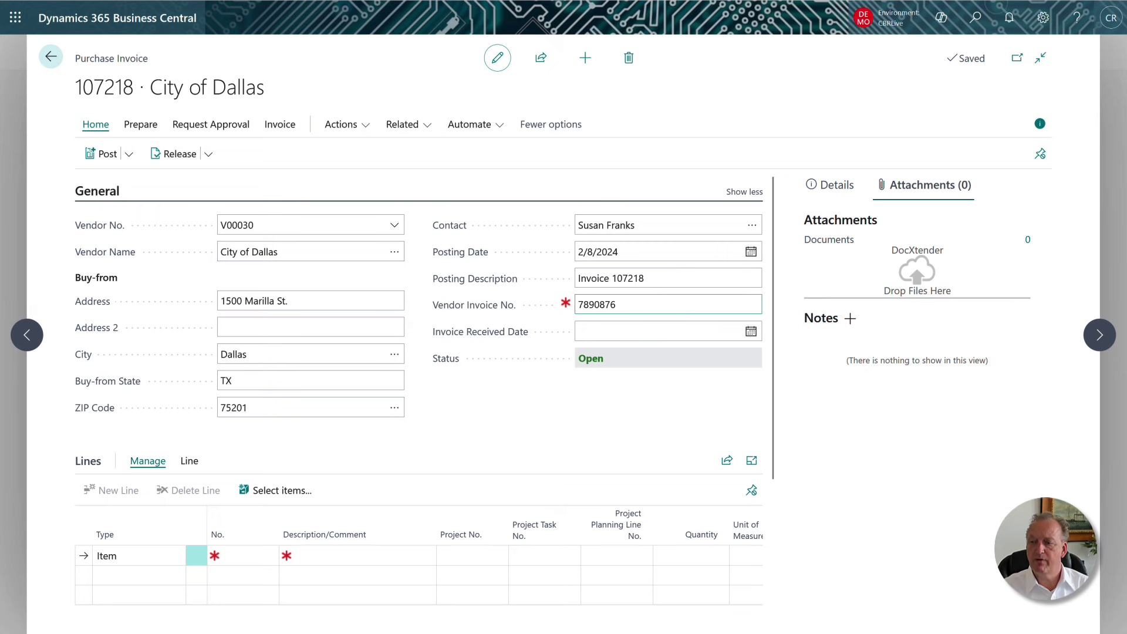
key("Tab")
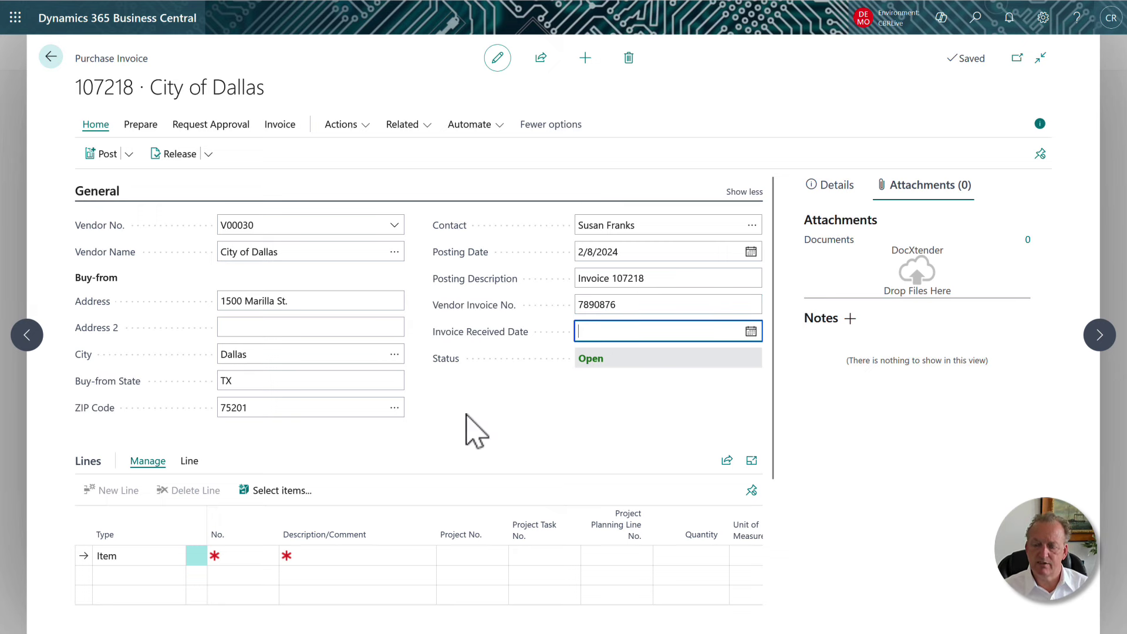
Step: Set the first invoice line's type to G/L Account and choose the Permits & Licenses account
scroll(474, 430, "down", 2)
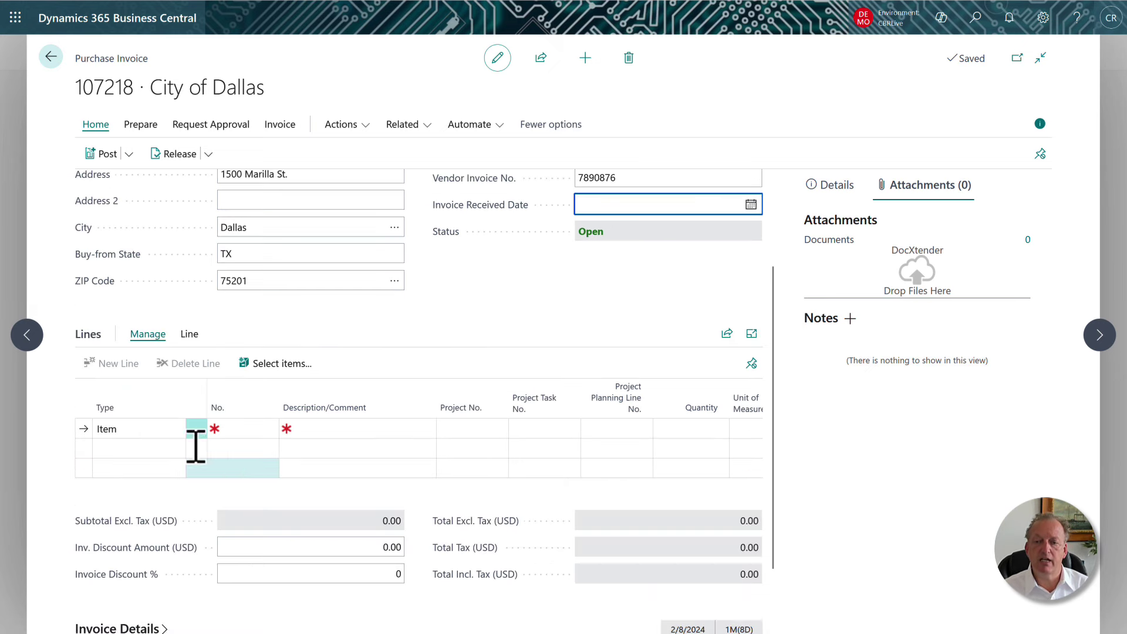
left_click(165, 436)
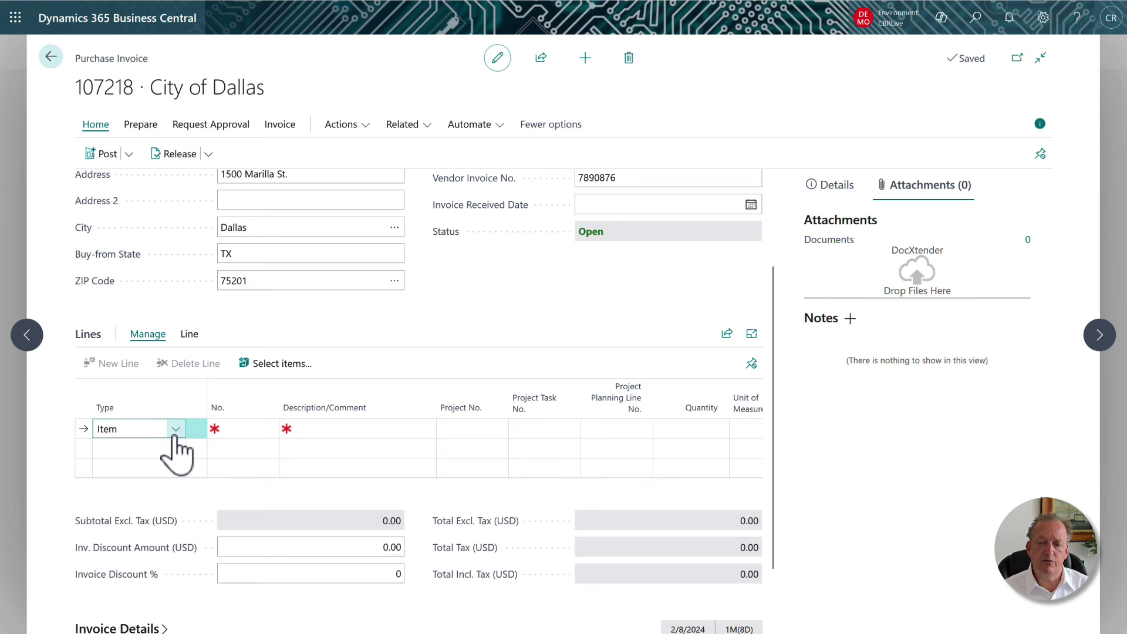
left_click(175, 435)
scroll(211, 543, "up", 1)
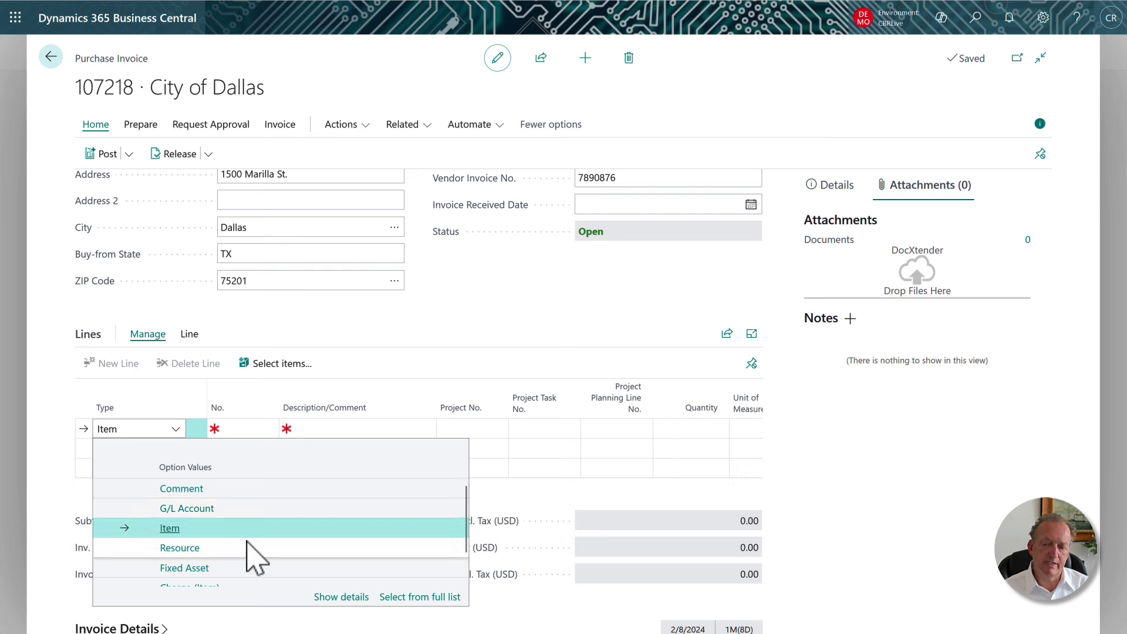
scroll(247, 542, "down", 1)
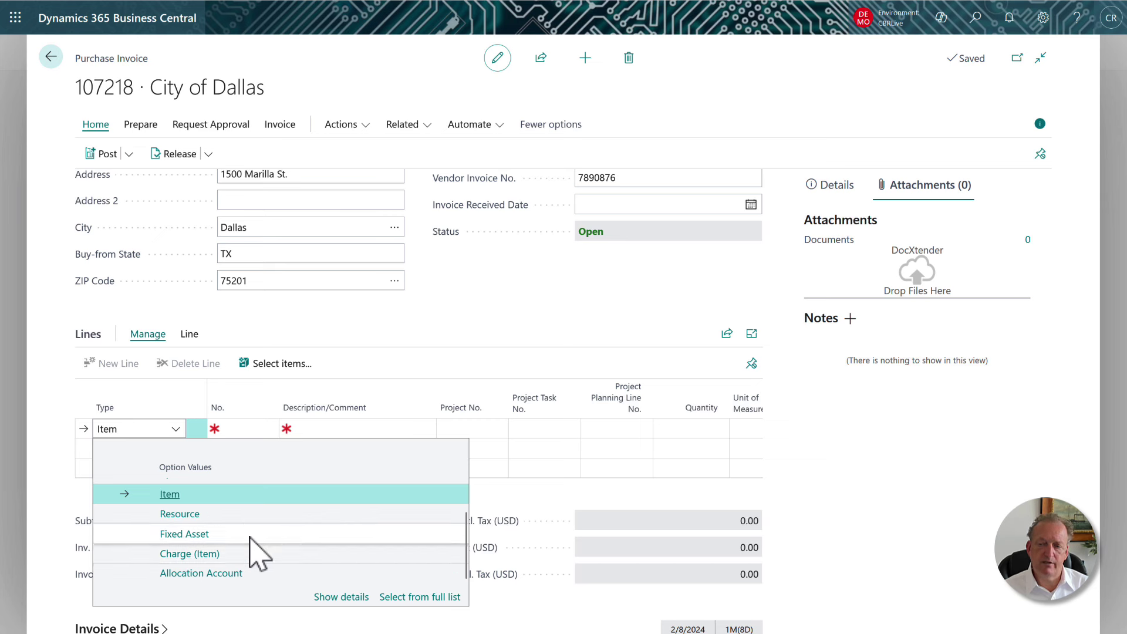
scroll(251, 536, "up", 1)
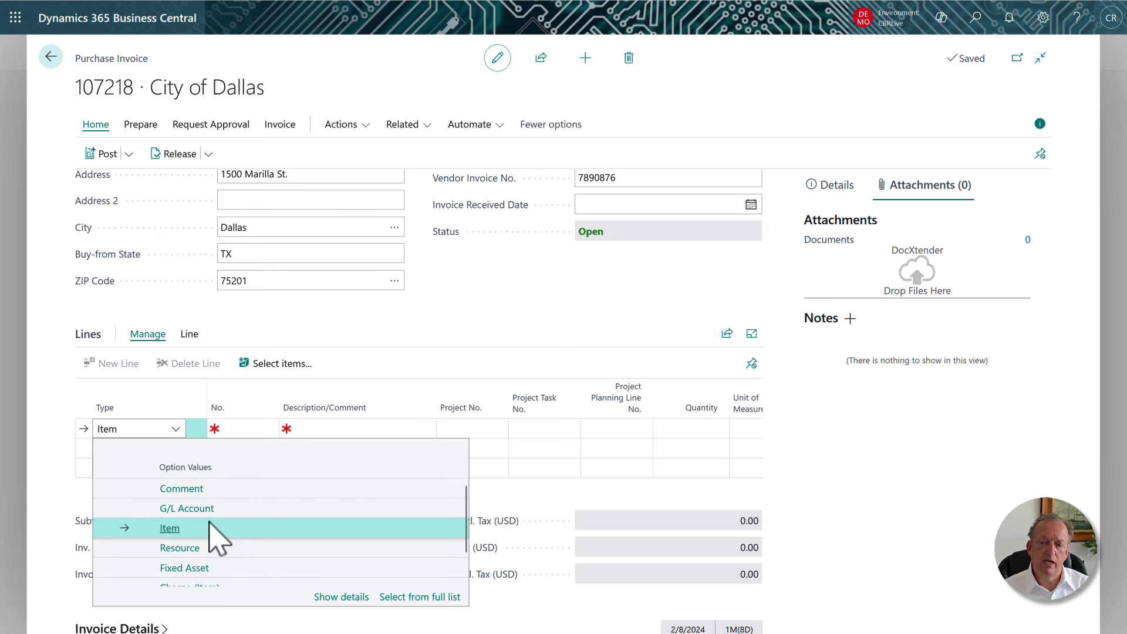
left_click(194, 508)
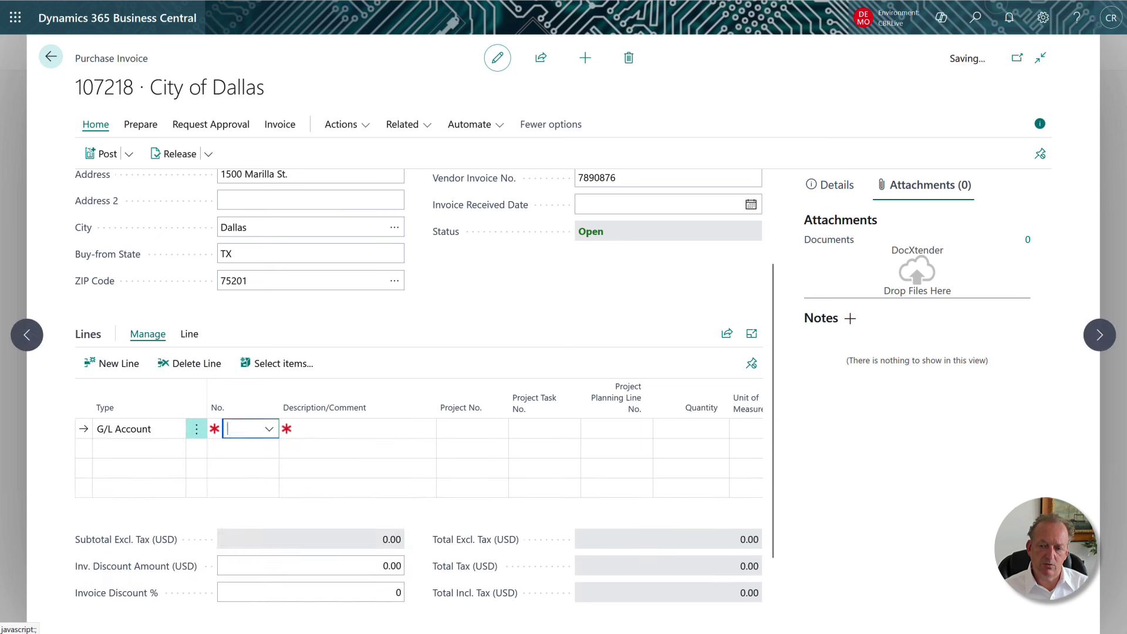
type("perm")
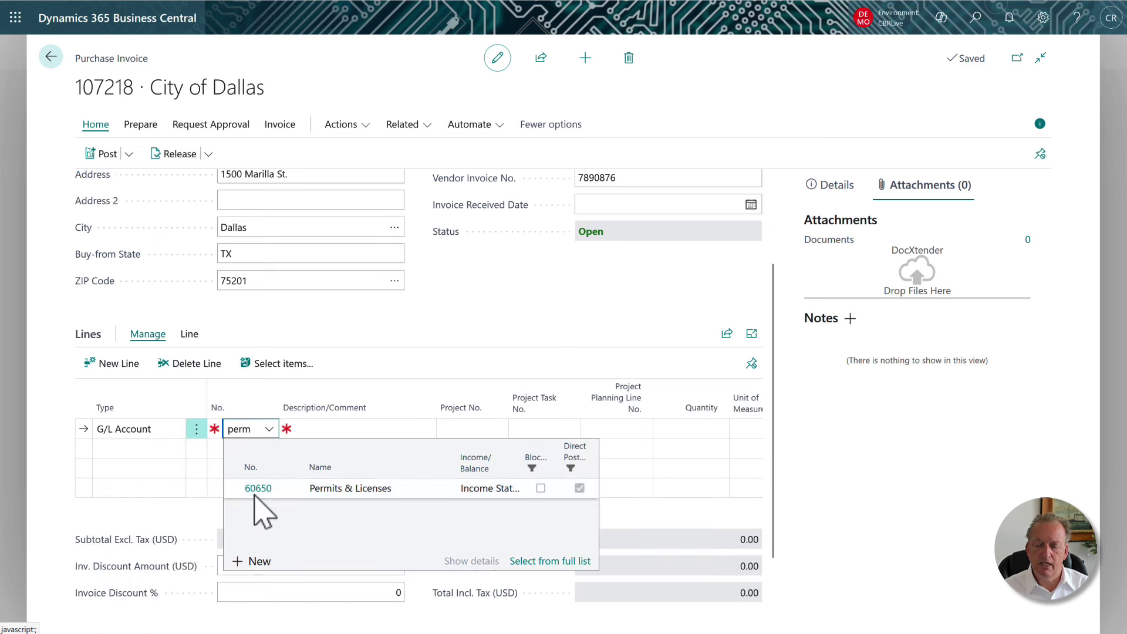
left_click(256, 489)
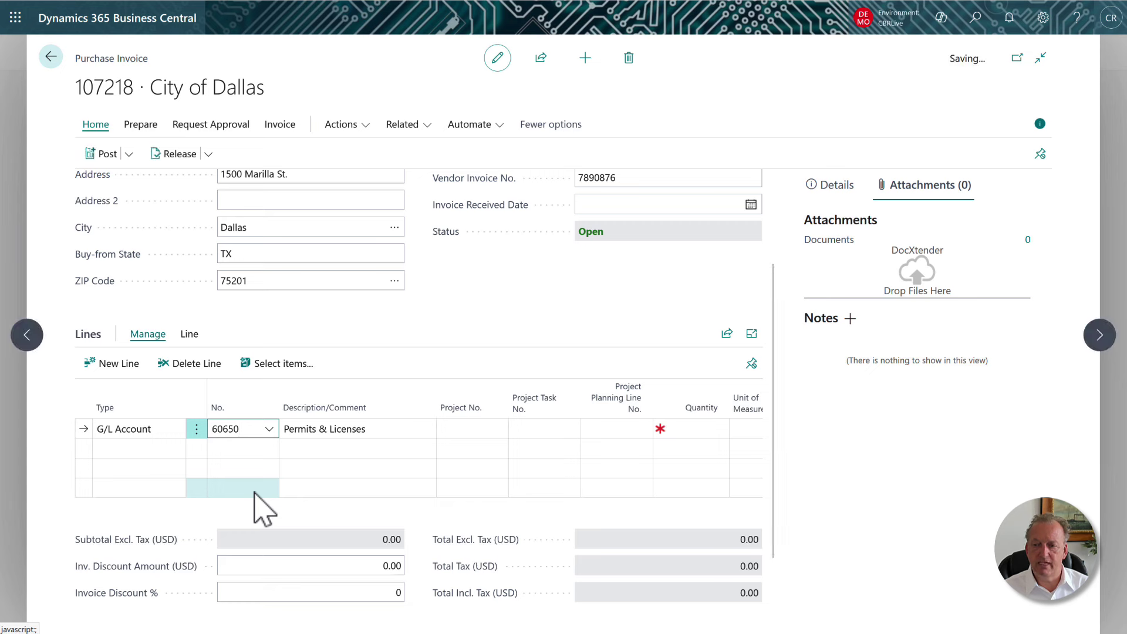
Step: Link the permits line to project PROR24-120 and task 200, Permits and Scheduling, leaving the planning line number blank
key("Tab")
key("Tab")
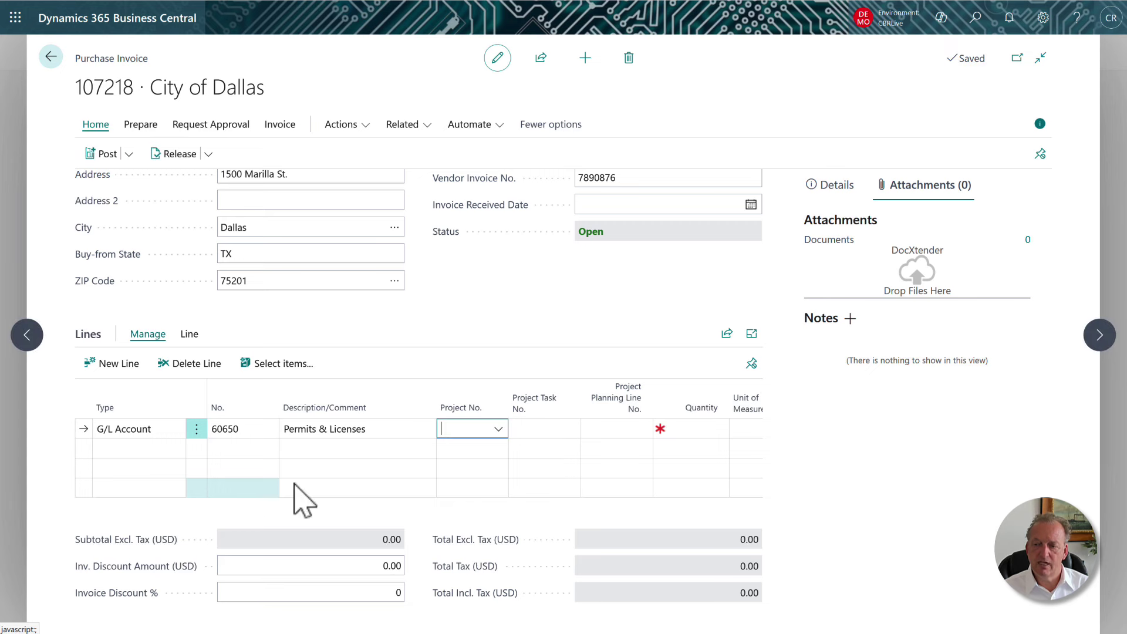
left_click(499, 430)
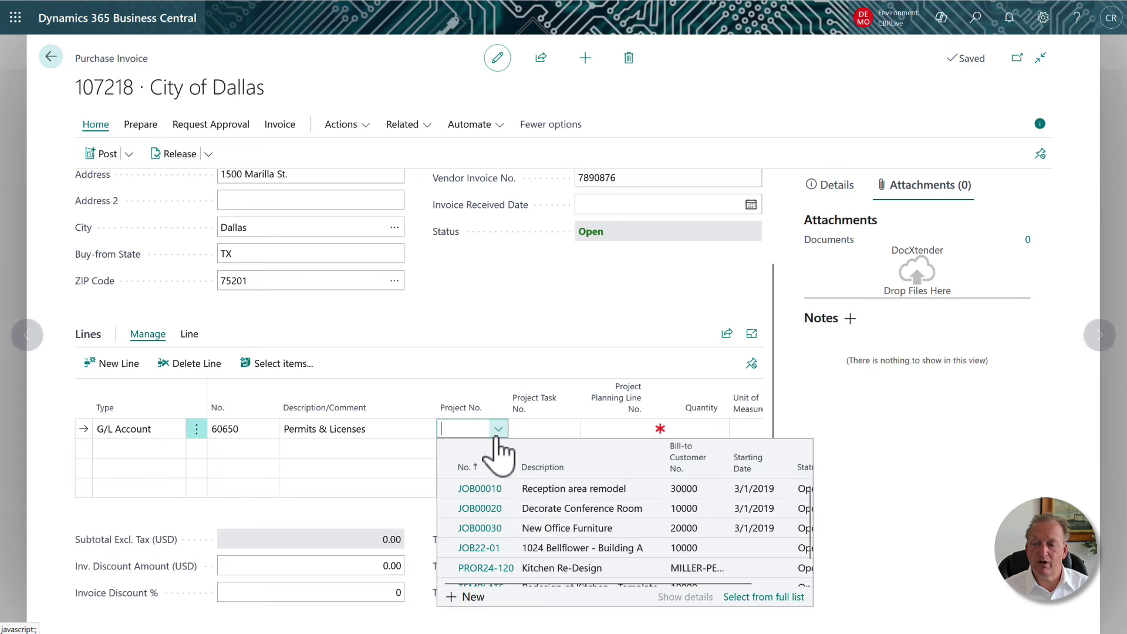
left_click(478, 567)
left_click(555, 428)
left_click(570, 428)
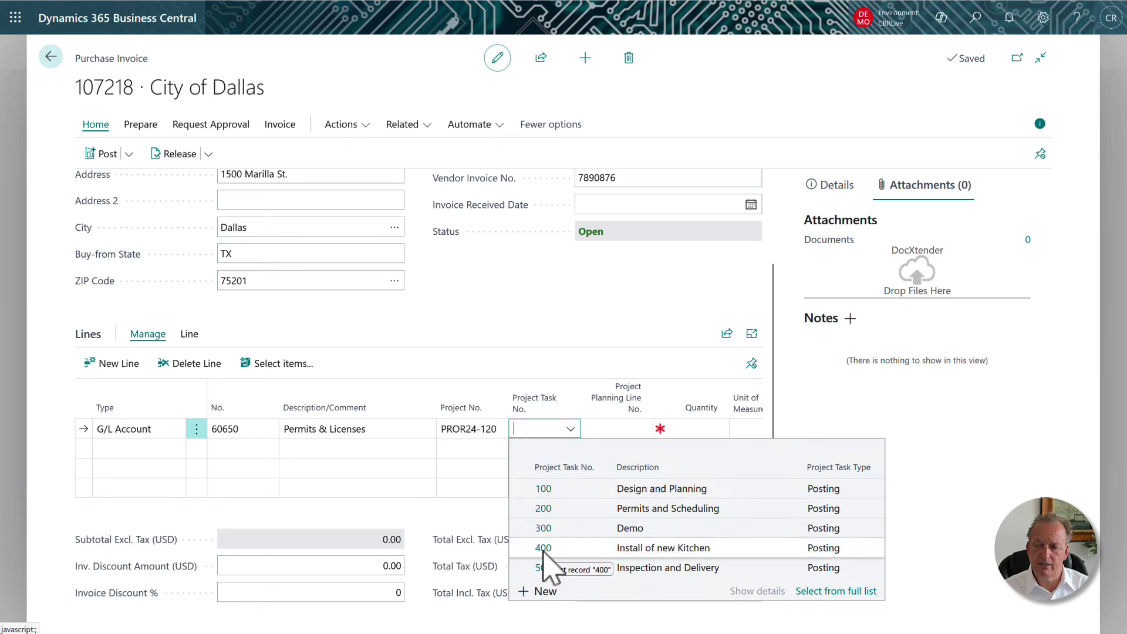
left_click(541, 510)
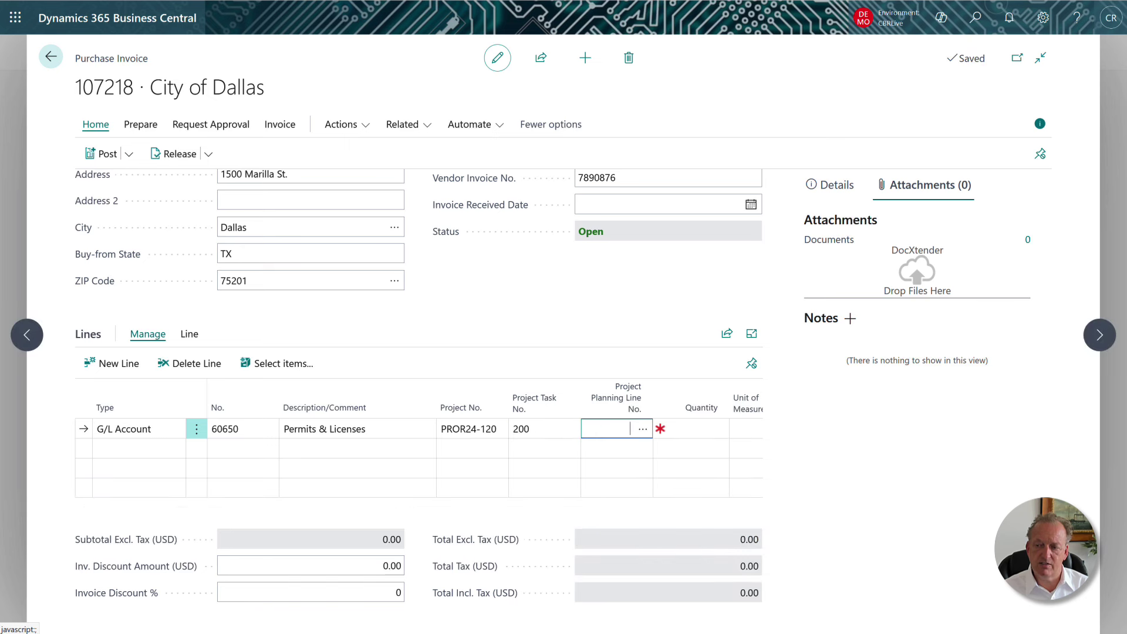
key("Tab")
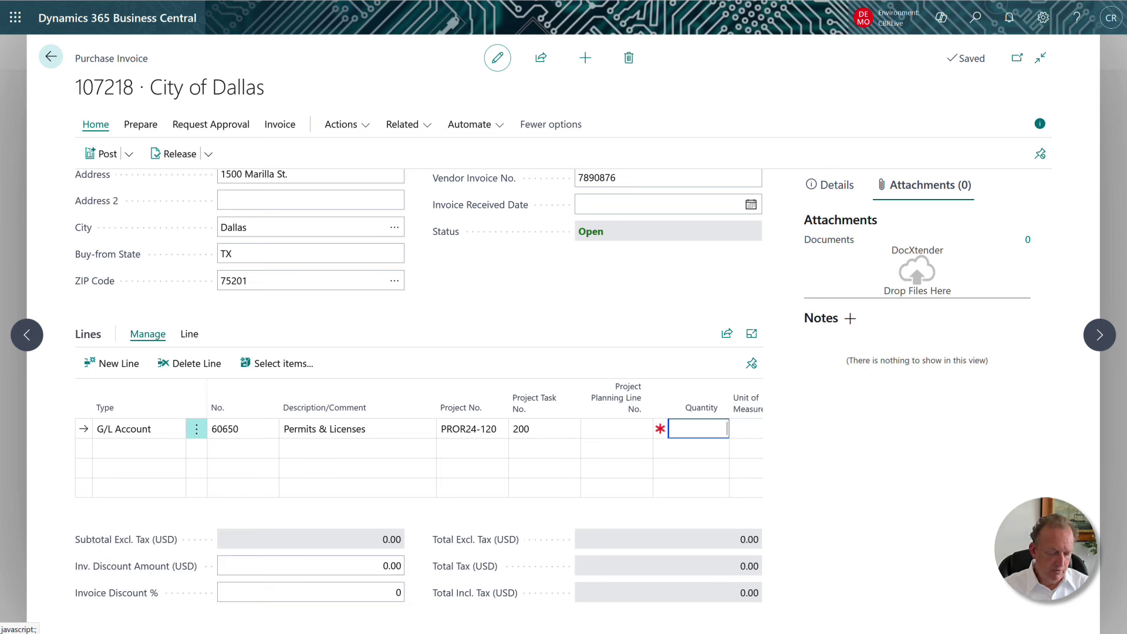
Step: Set the permits line's quantity to 1 and its direct unit cost to 740, leaving the unit of measure blank
type("740")
key("Tab")
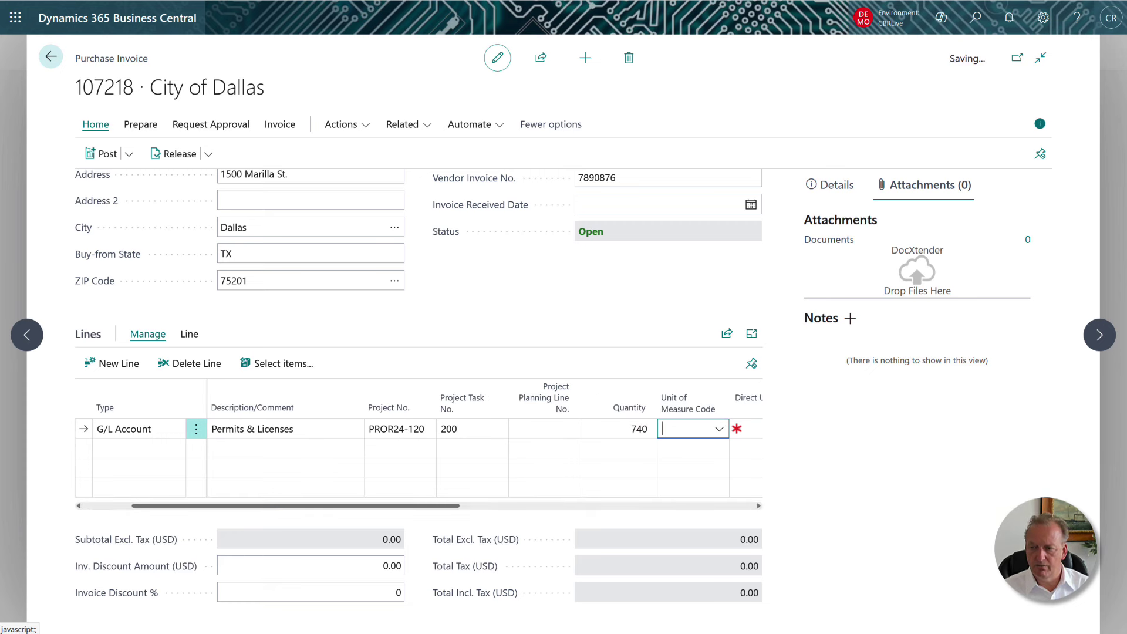
key("shift+Tab")
type("1")
key("Tab")
key("Tab")
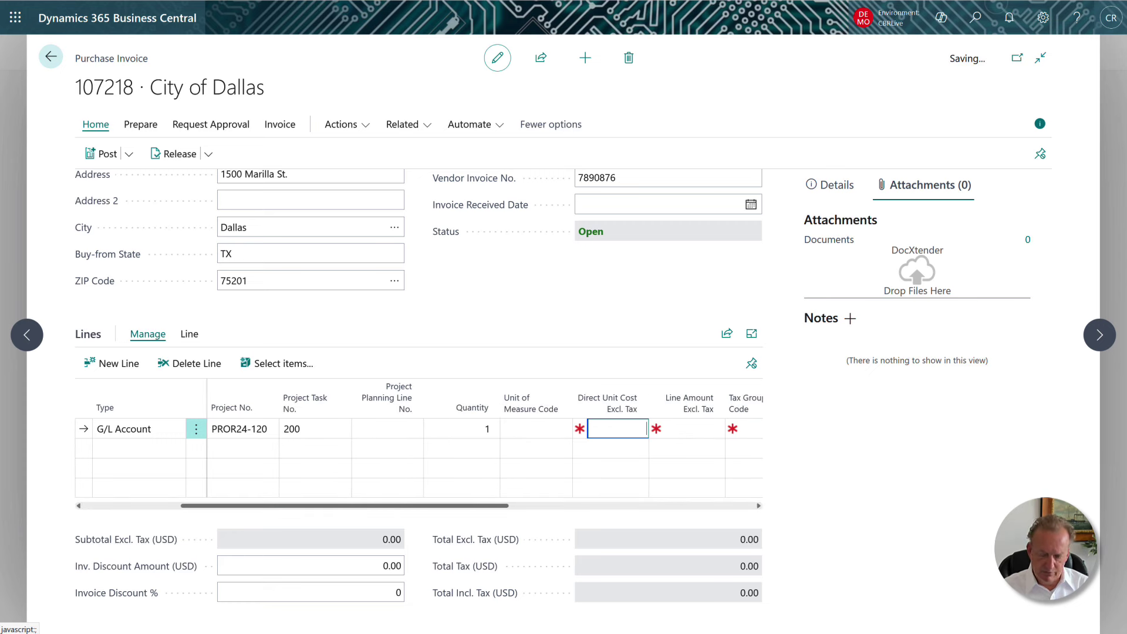
type("740")
key("Tab")
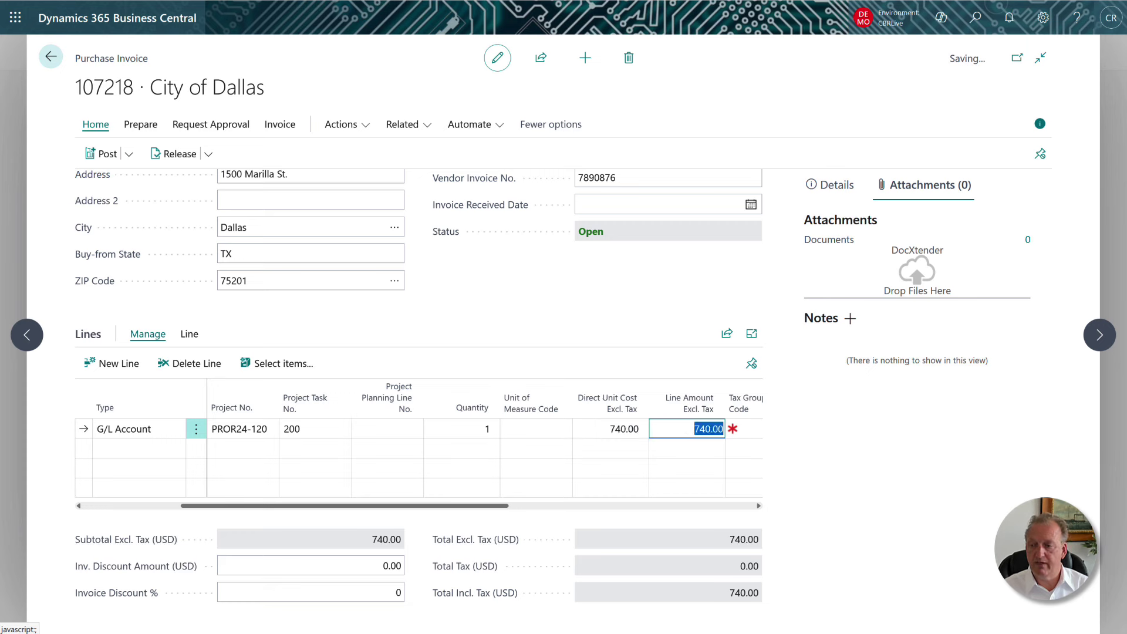
Step: Assign the NONTAXABLE tax group code to the permits line, keeping its line amount
key("Tab")
left_click(708, 431)
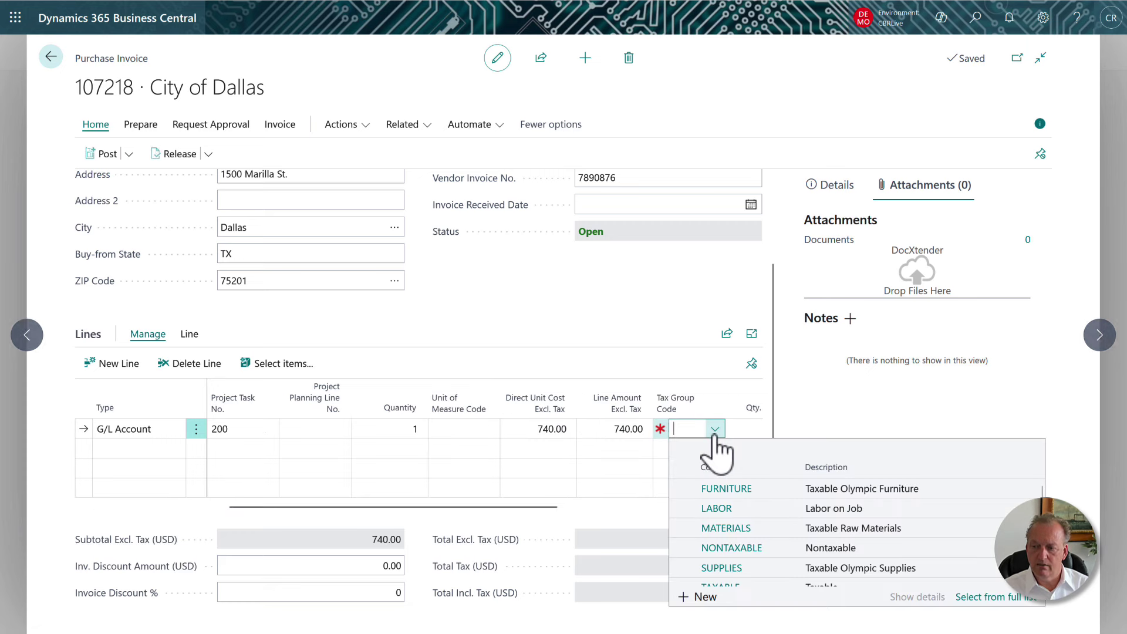
left_click(727, 547)
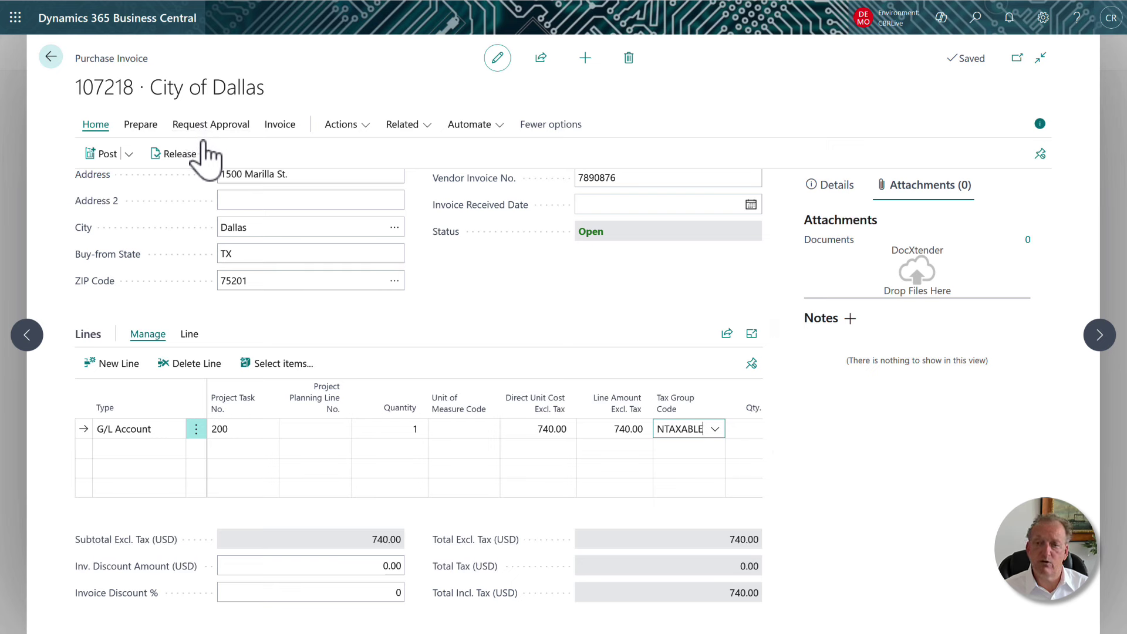
Step: Post the City of Dallas purchase invoice without opening the posted document
left_click(134, 157)
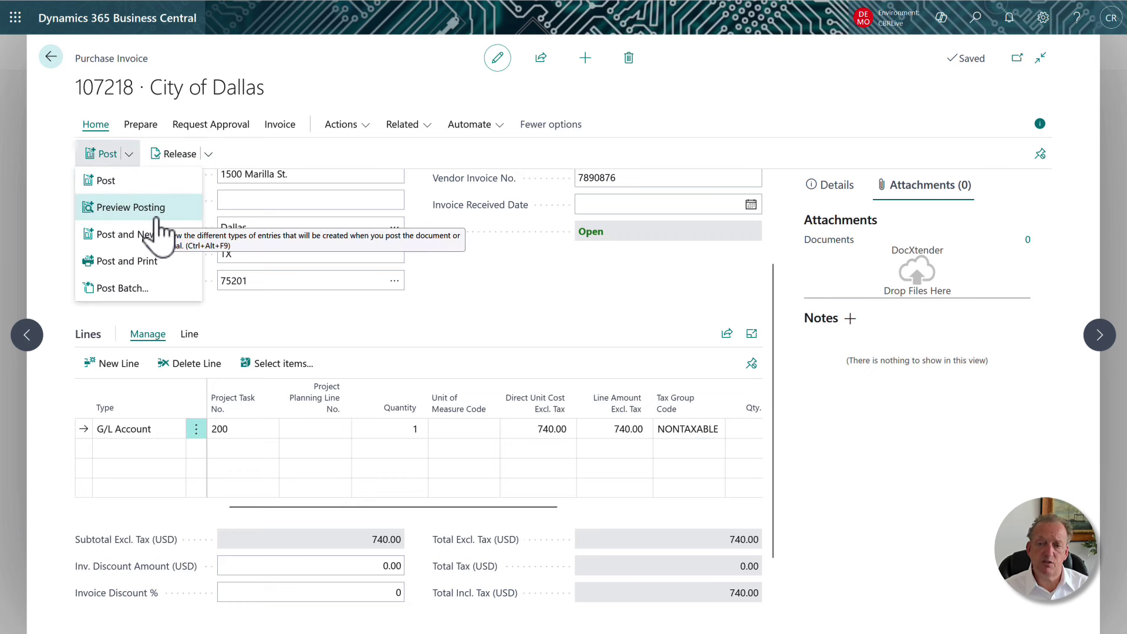
left_click(126, 192)
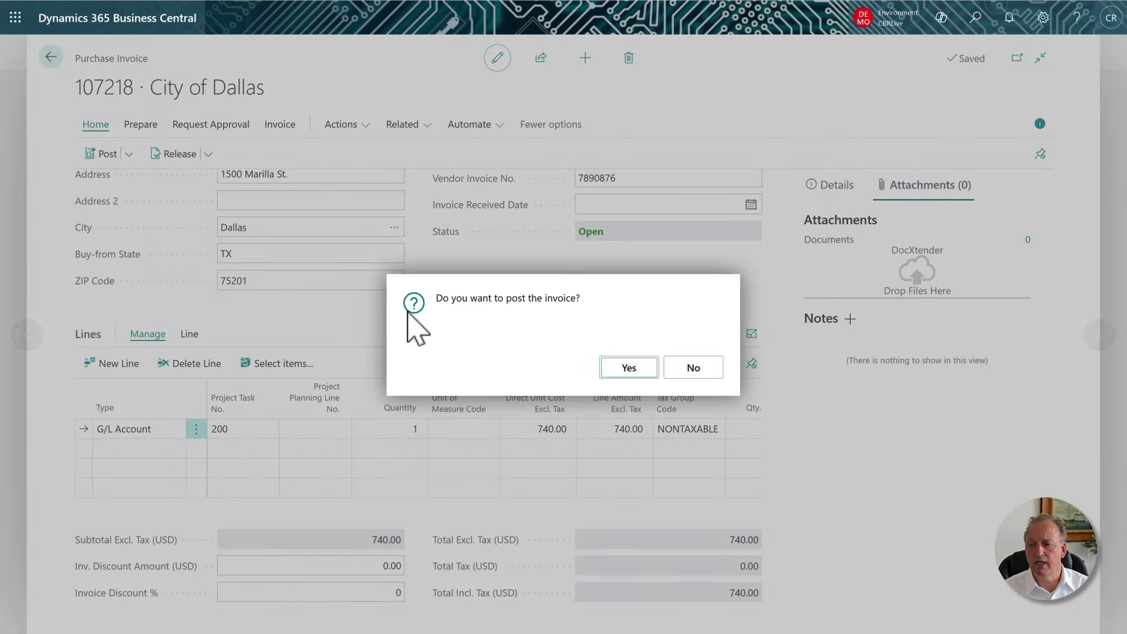
left_click(623, 368)
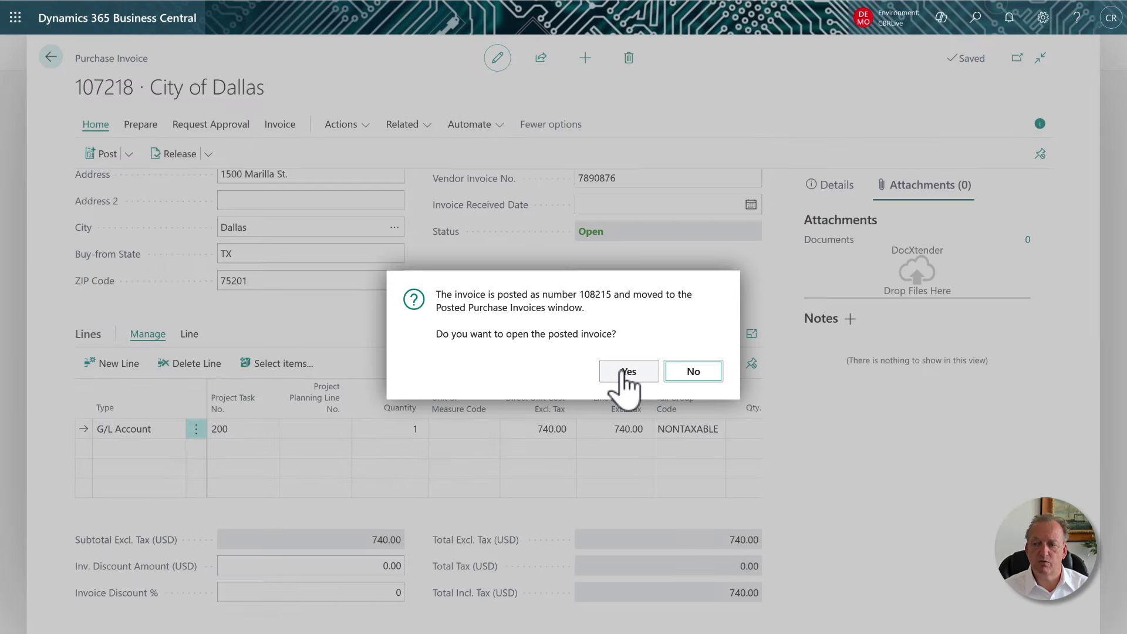
left_click(717, 378)
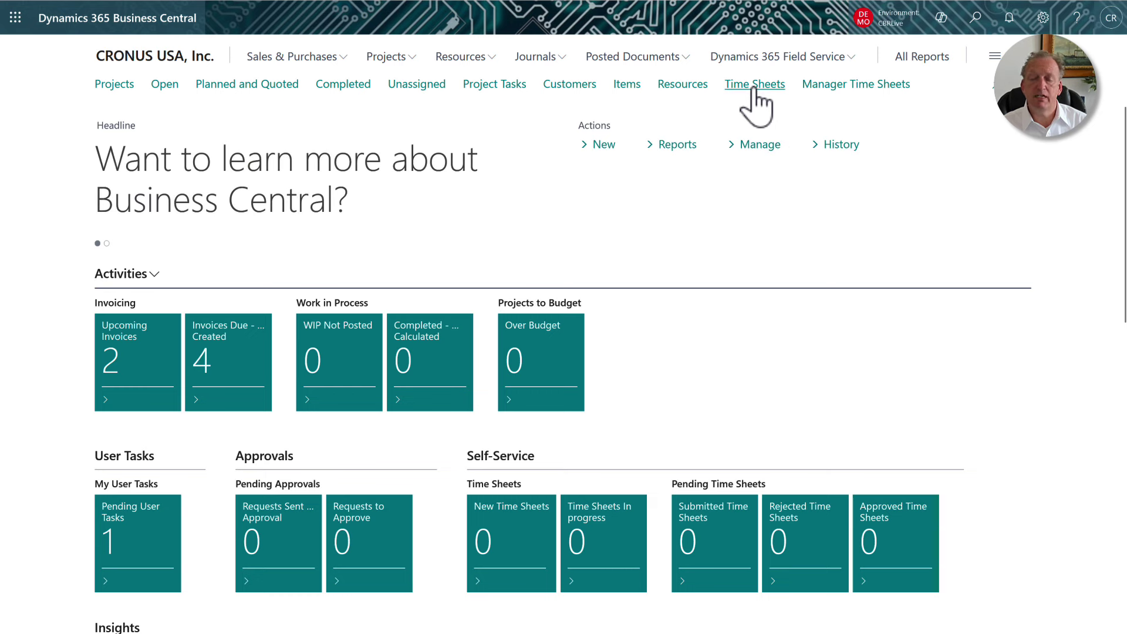
Step: Open time sheet TS00002 for the week of 7/1/2024 from the time sheet list
left_click(753, 88)
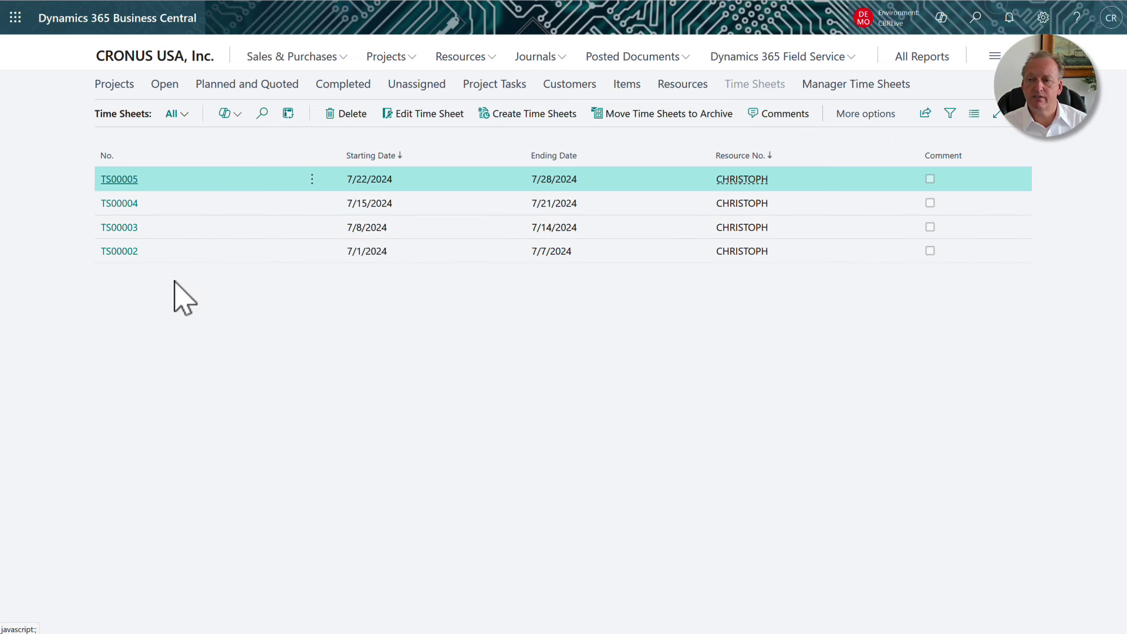
left_click(125, 256)
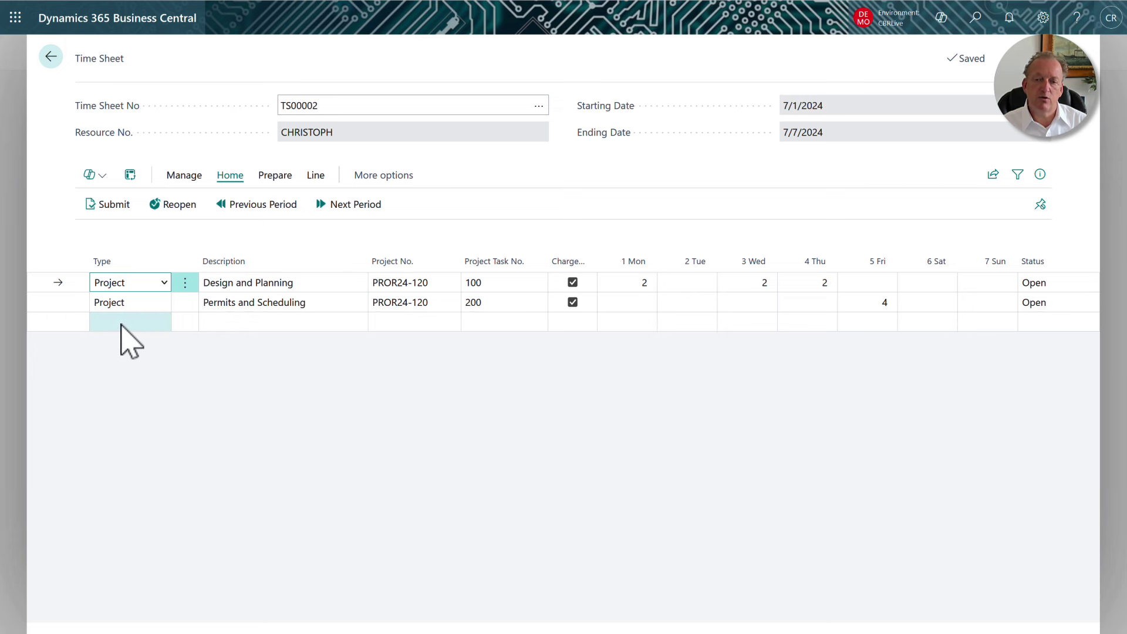
Step: Try to add a line of type Absence to time sheet TS00002 and discard the change
left_click(121, 325)
left_click(165, 323)
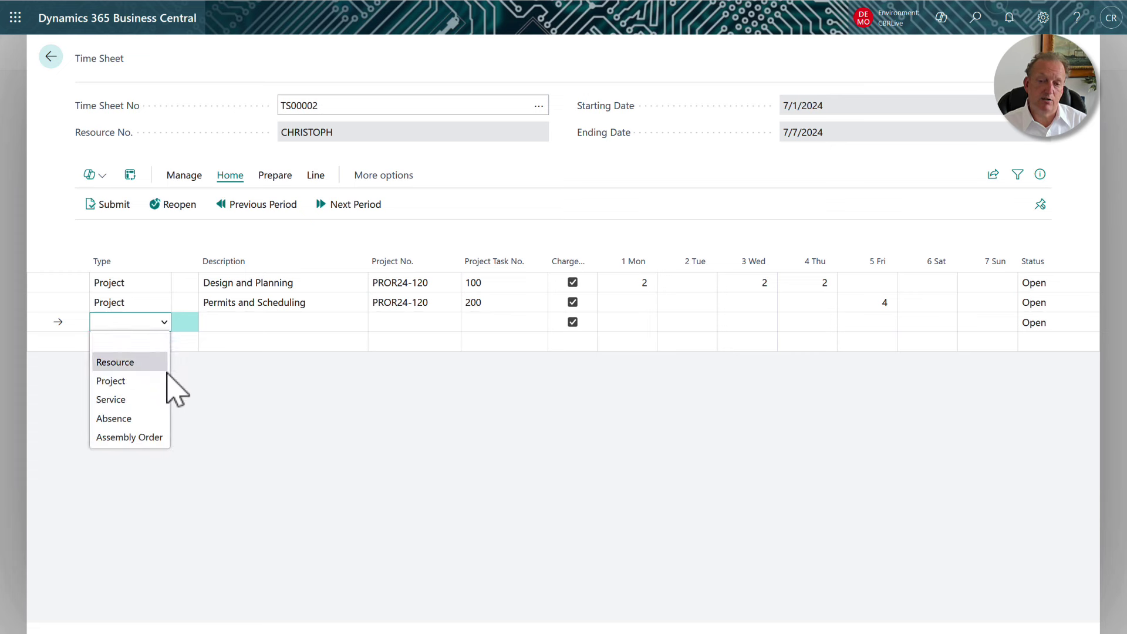
left_click(163, 421)
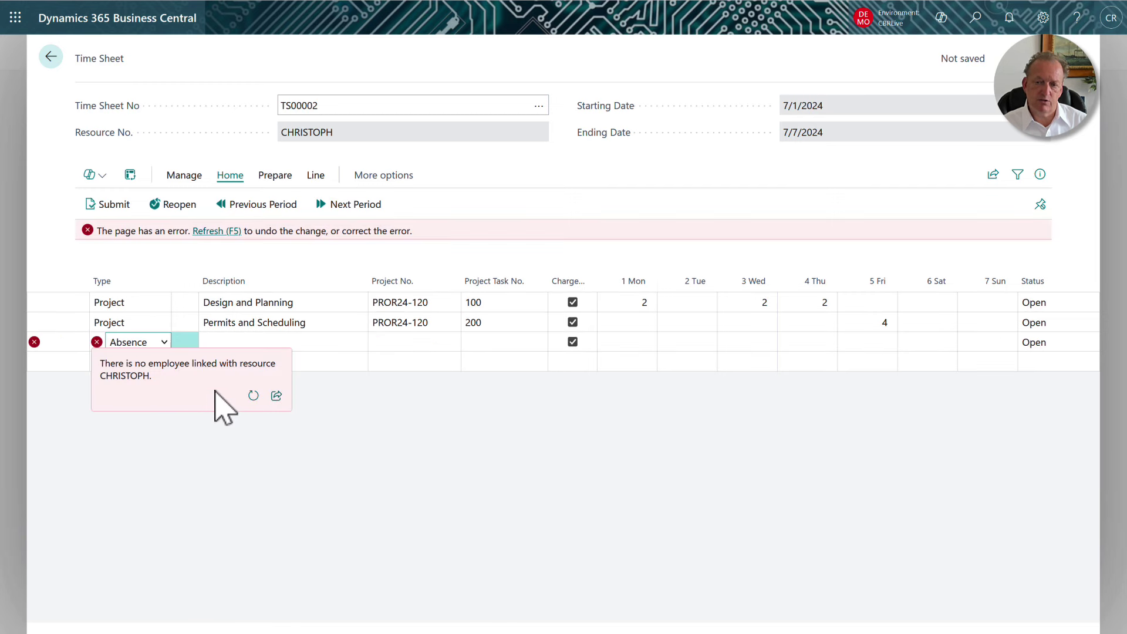
left_click(255, 398)
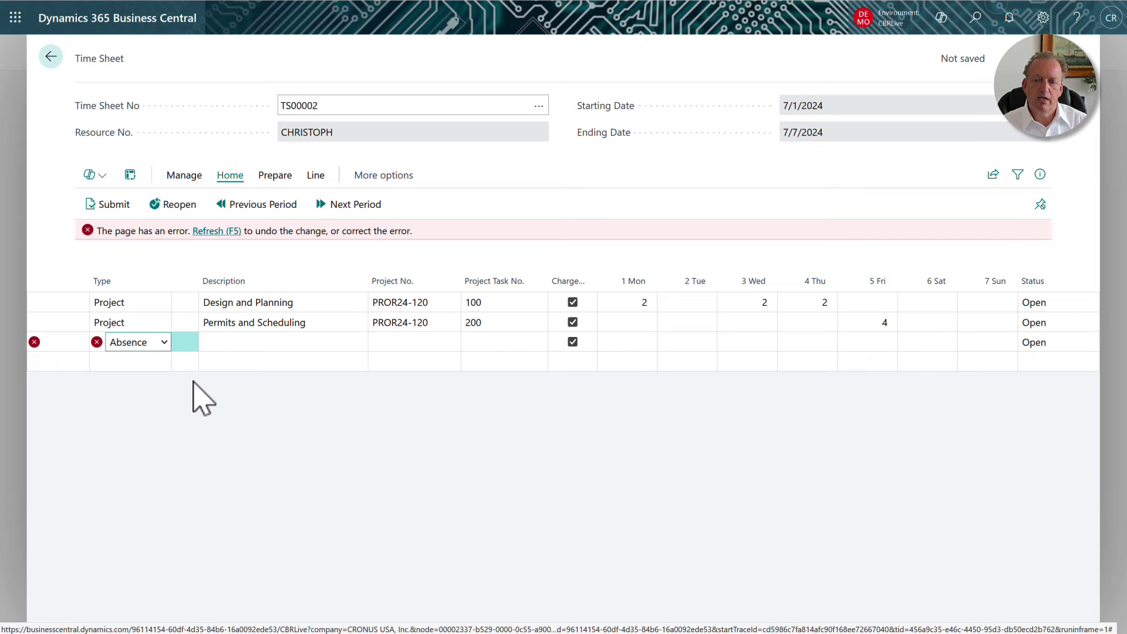
left_click(209, 232)
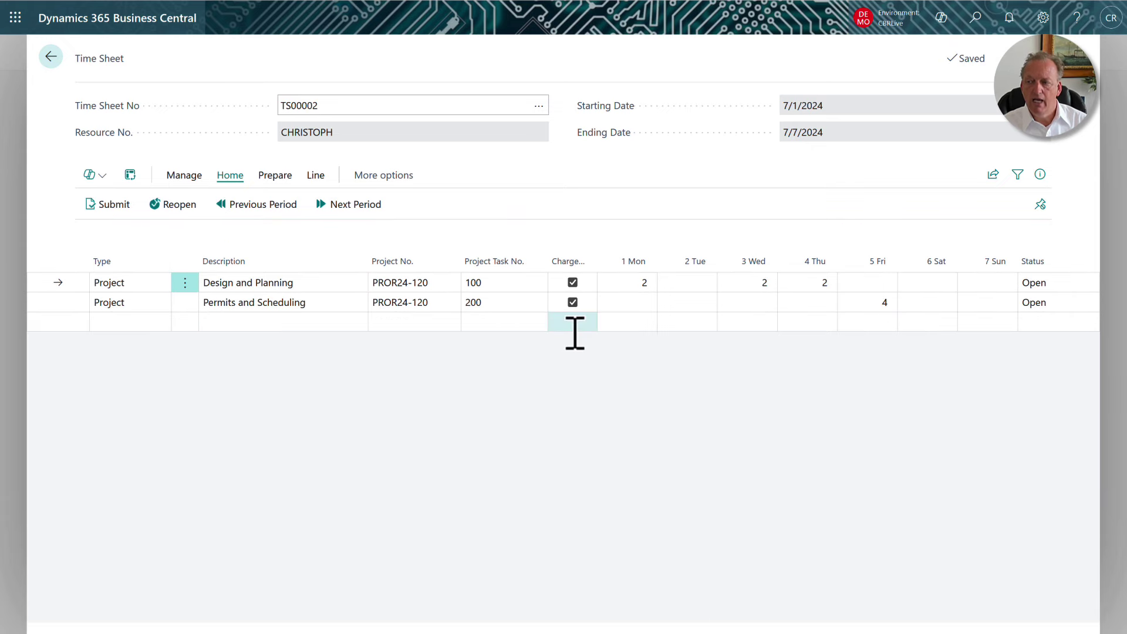
Step: Review the time sheet's status and actual/budgeted summary in its details, and hide the details again
left_click(1039, 174)
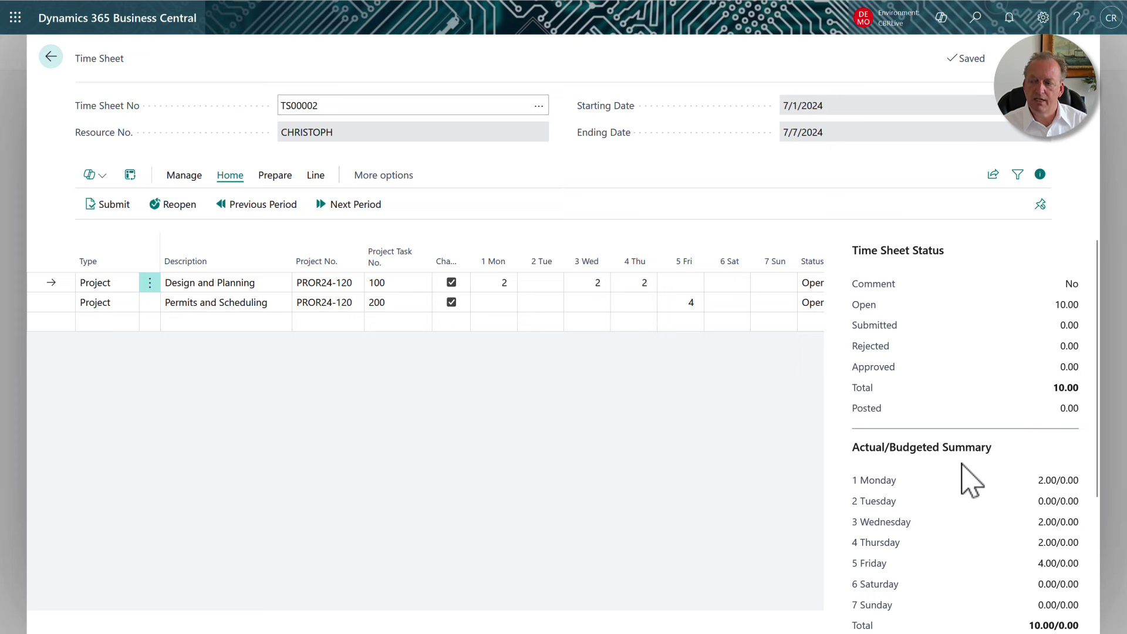
scroll(961, 463, "down", 1)
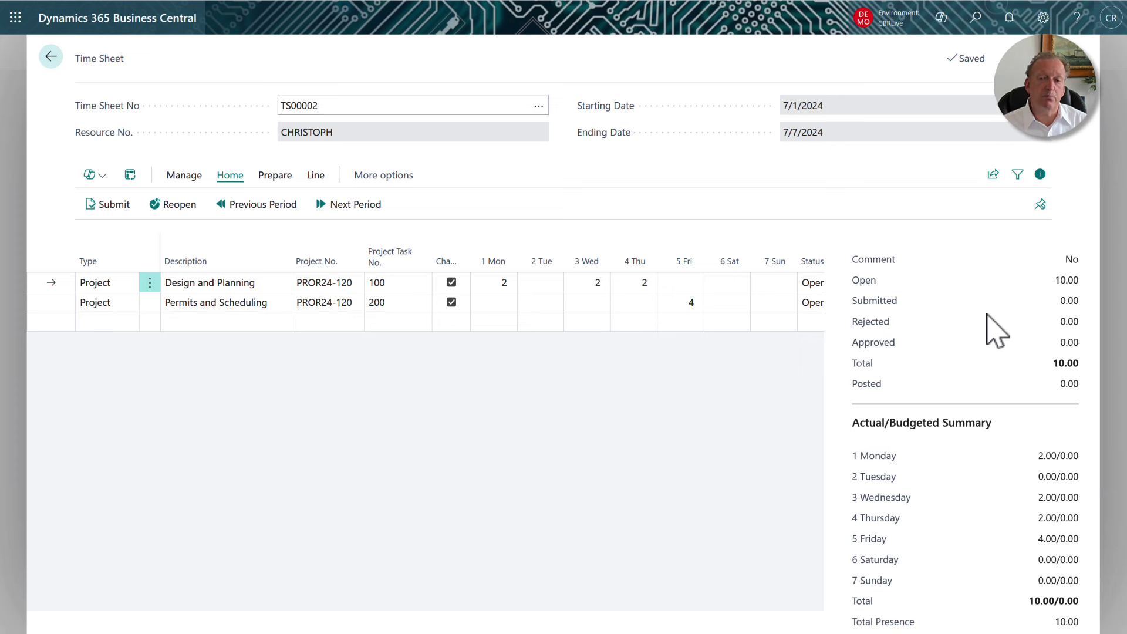
left_click(1040, 176)
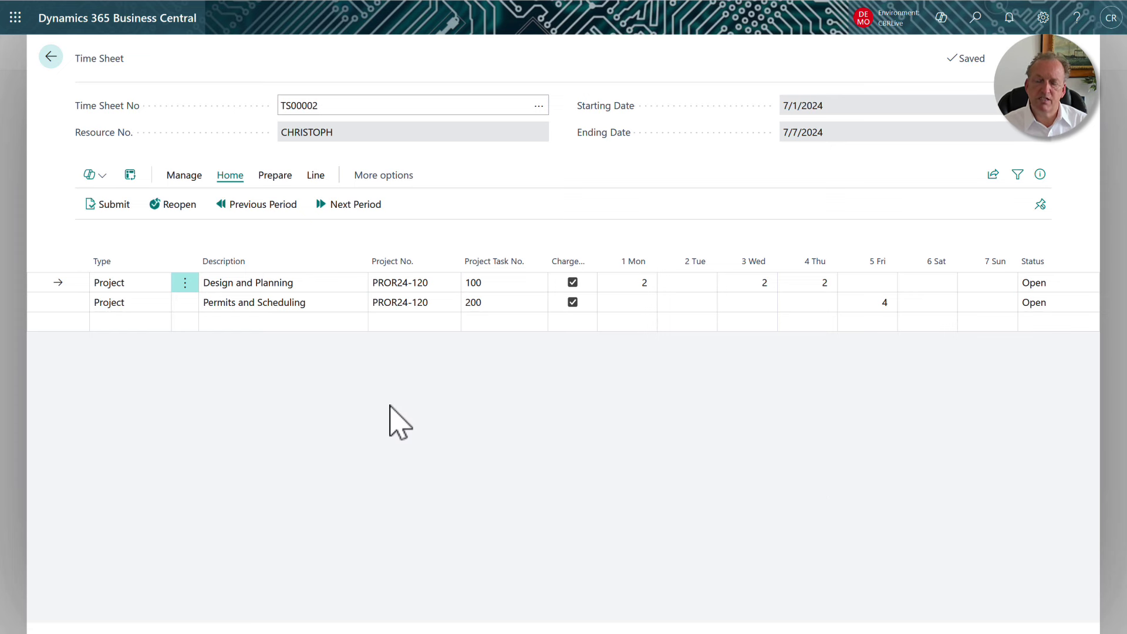
Step: Submit only the selected Design and Planning line for approval and return to the time sheet list
left_click(120, 220)
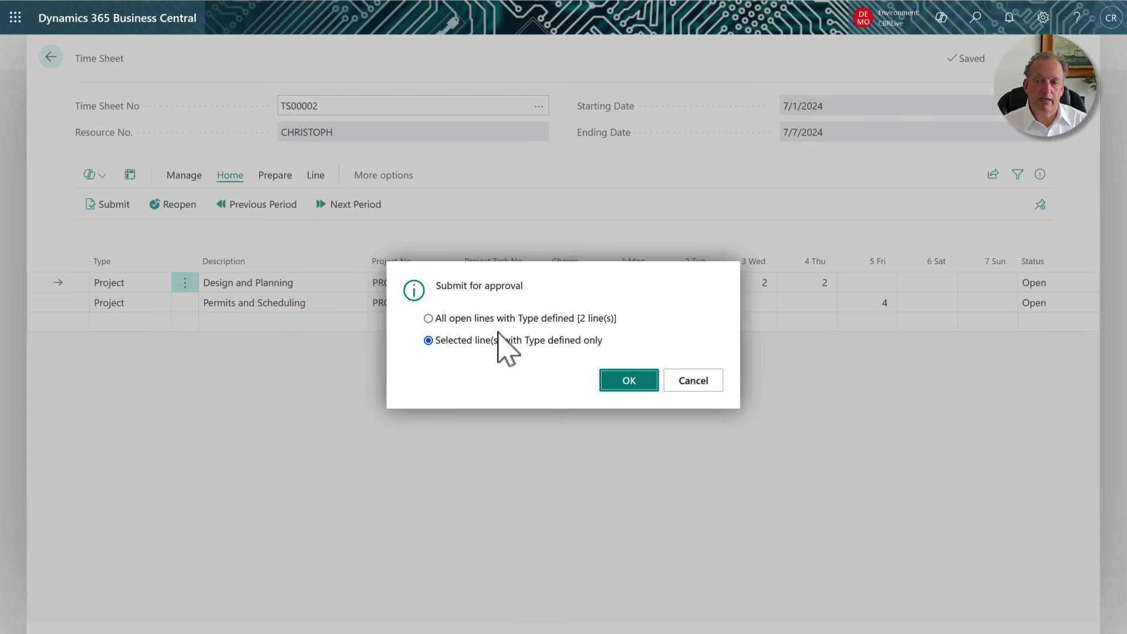
left_click(629, 387)
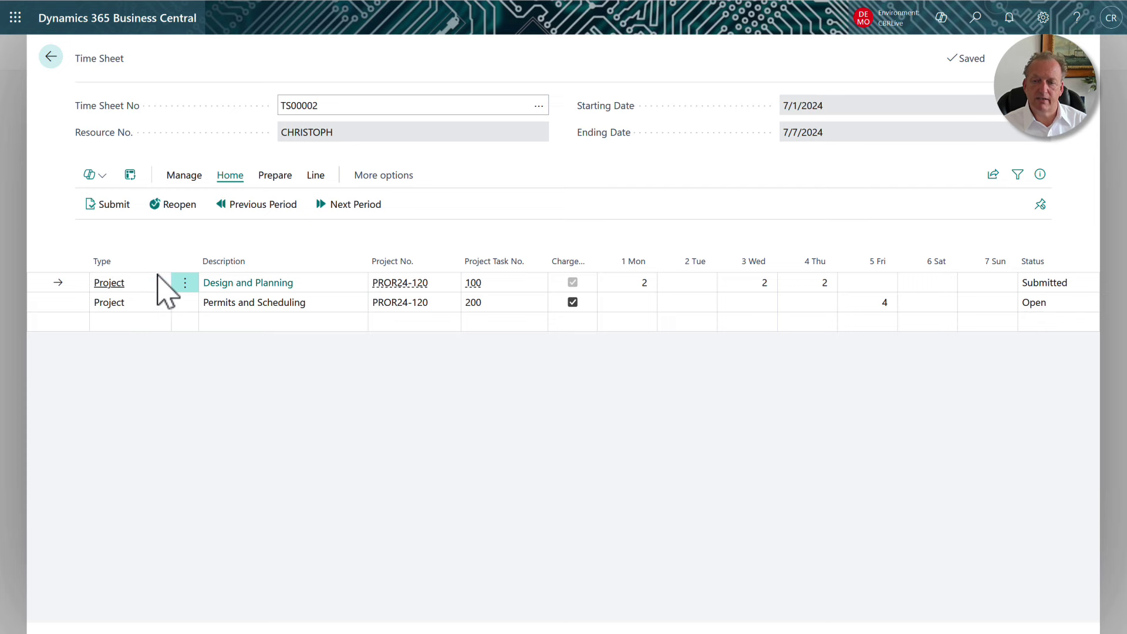
left_click(52, 57)
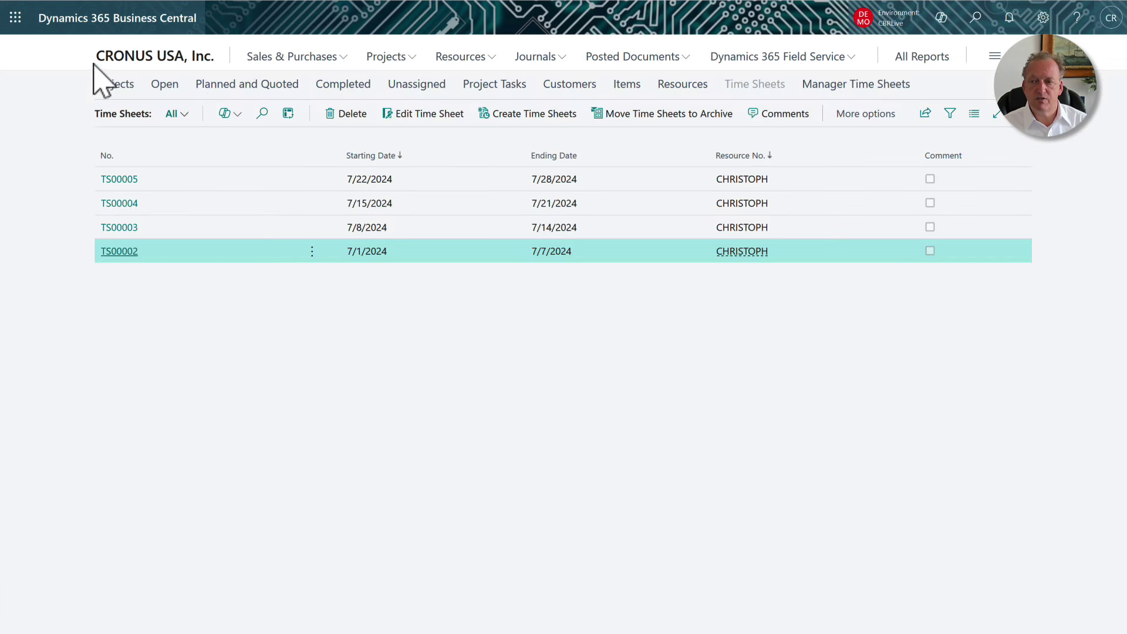
Step: Review time sheet TS00002 from the manager's time sheets and return to that list
left_click(866, 88)
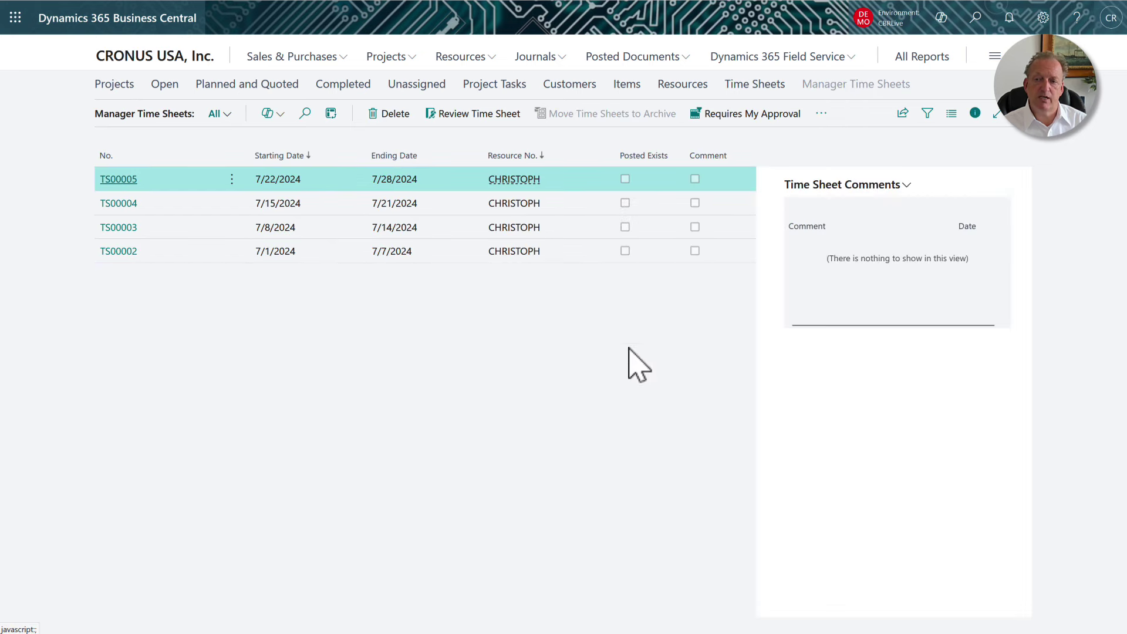
left_click(117, 251)
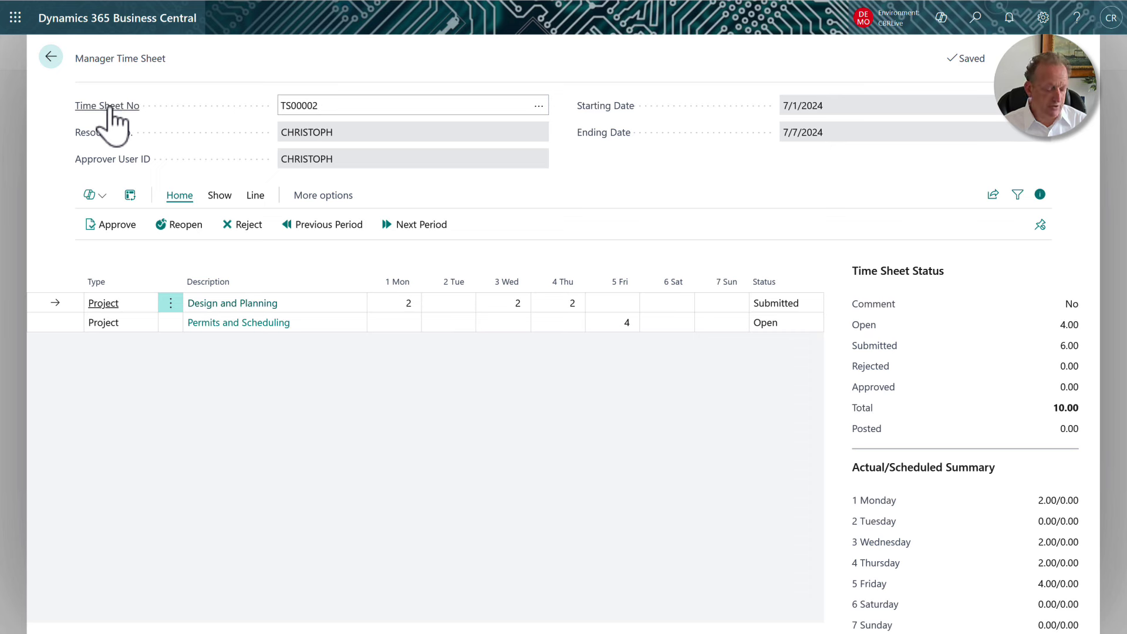
left_click(55, 61)
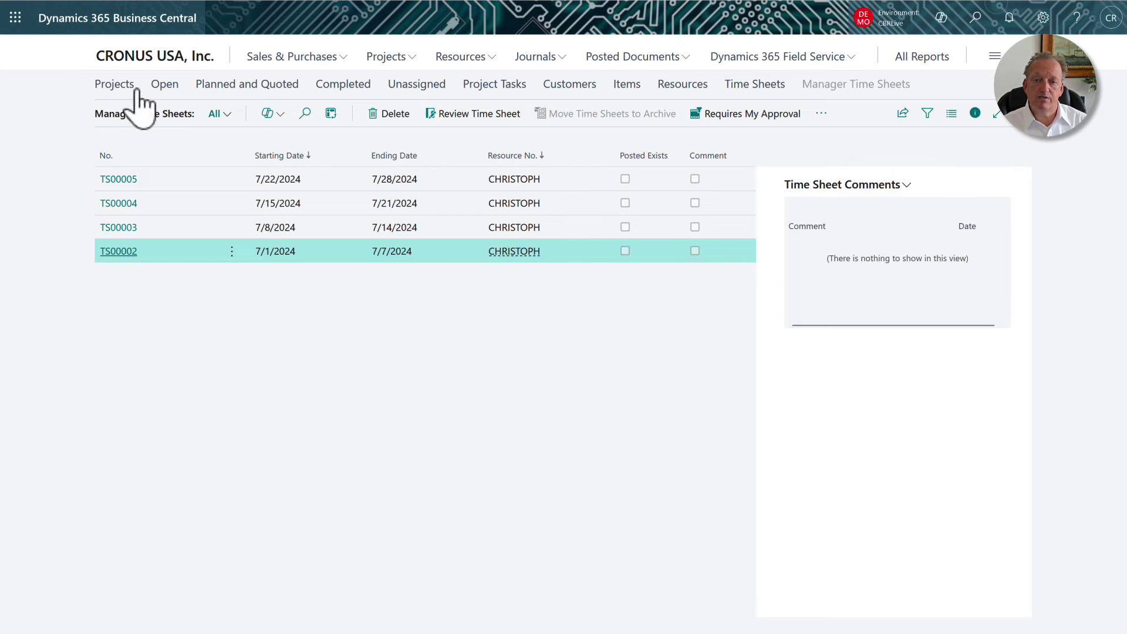
Step: Examine the statistics of project PROR24-120, Kitchen Re-Design, comparing budget, usage, billable and invoiced amounts, and return to the home page
left_click(186, 69)
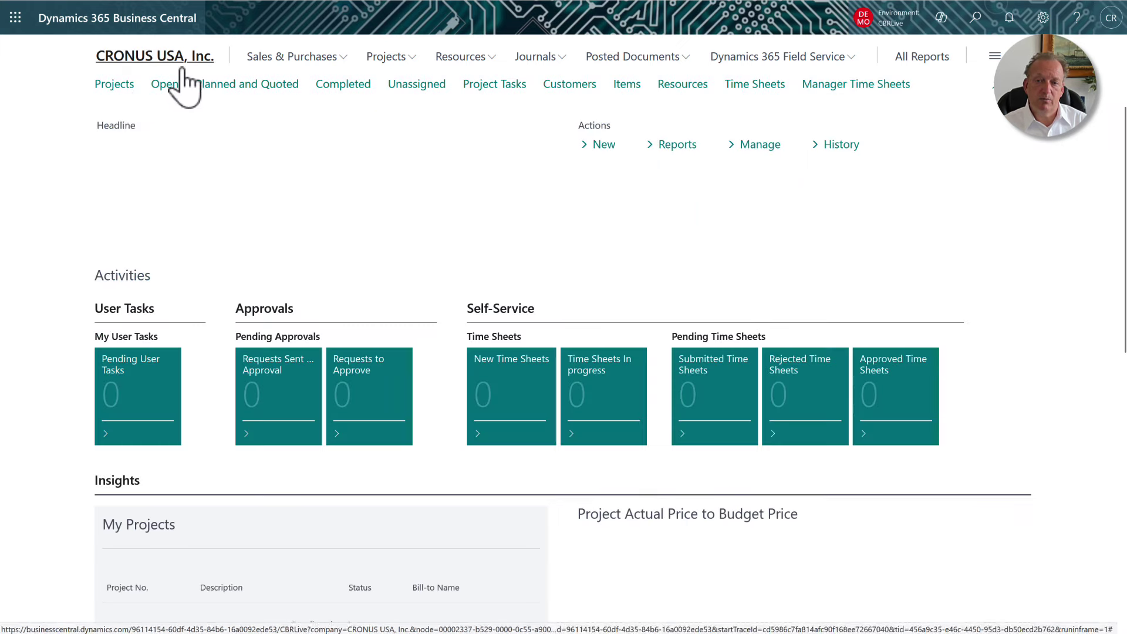
left_click(116, 86)
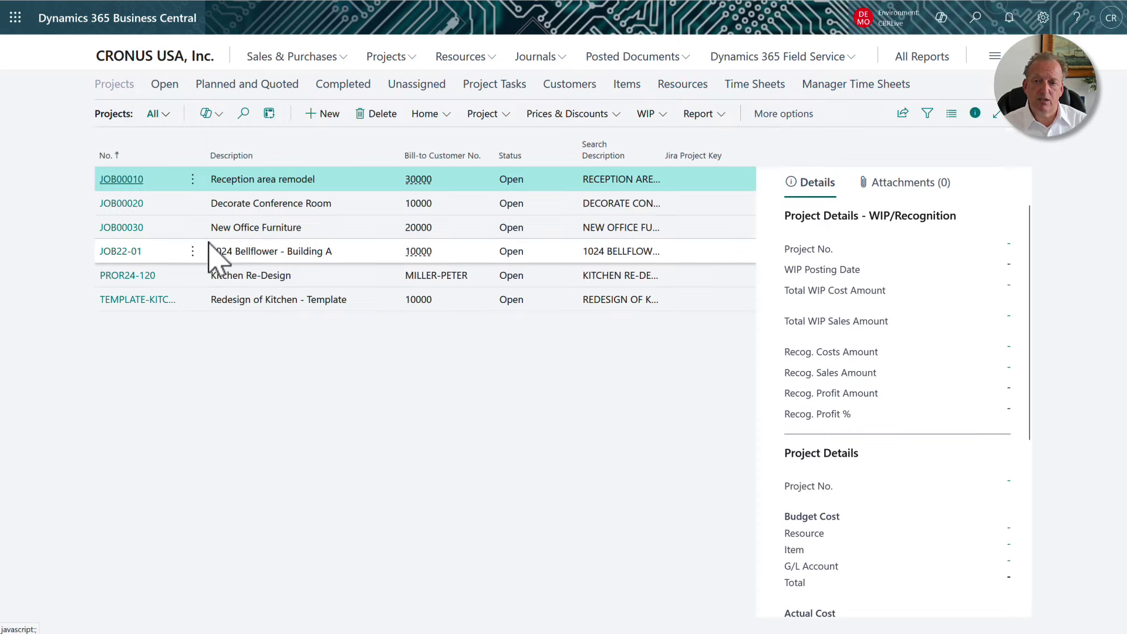
left_click(126, 276)
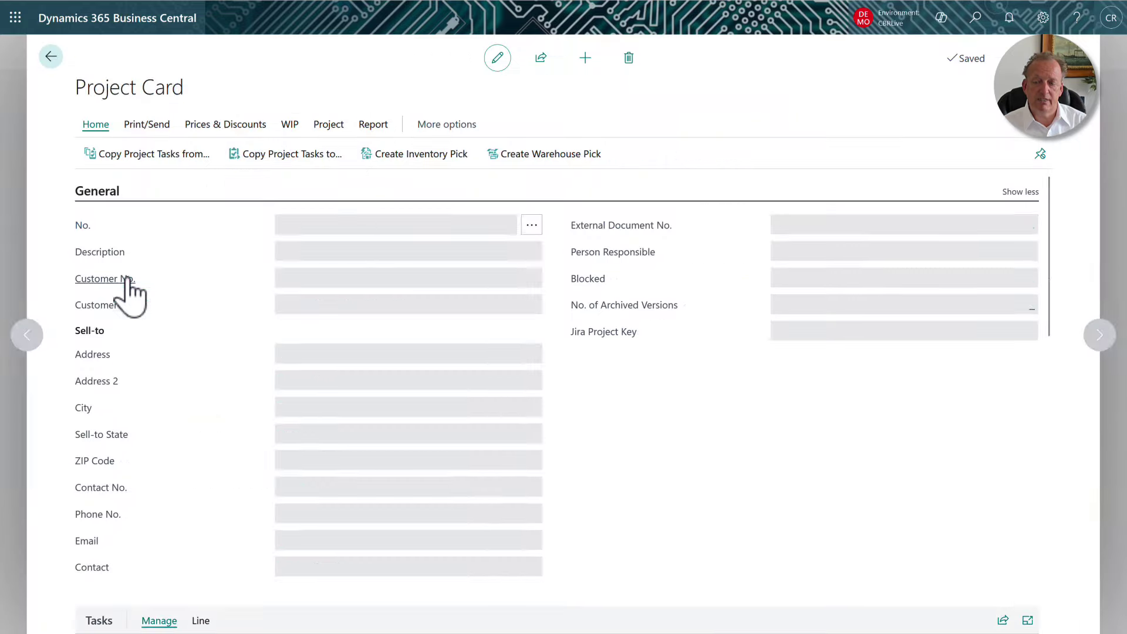
left_click(331, 126)
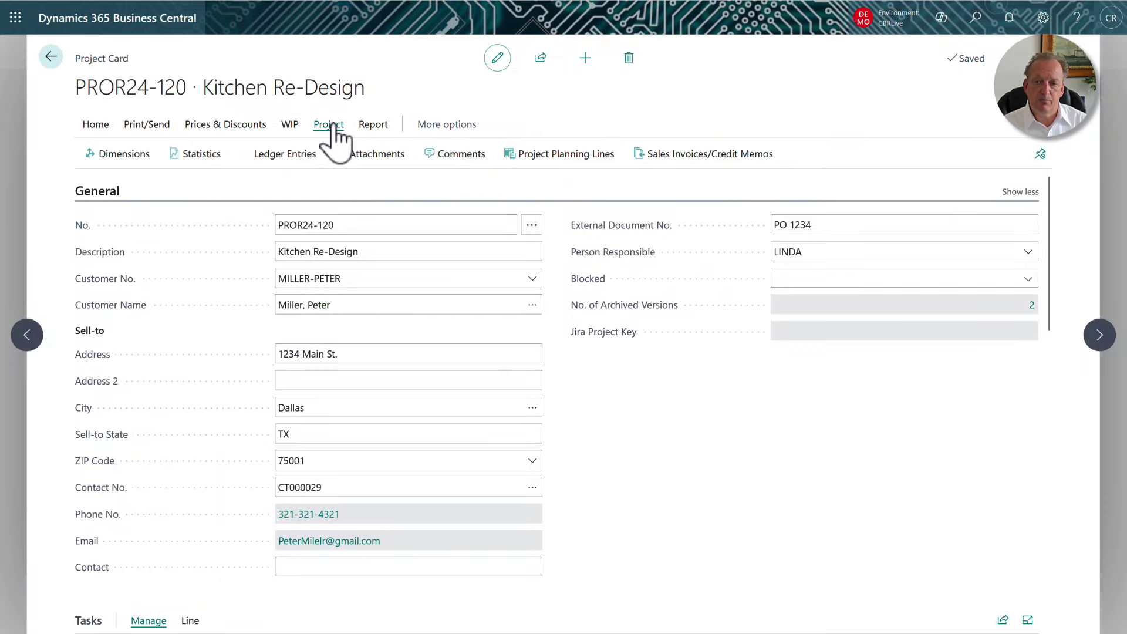
left_click(200, 155)
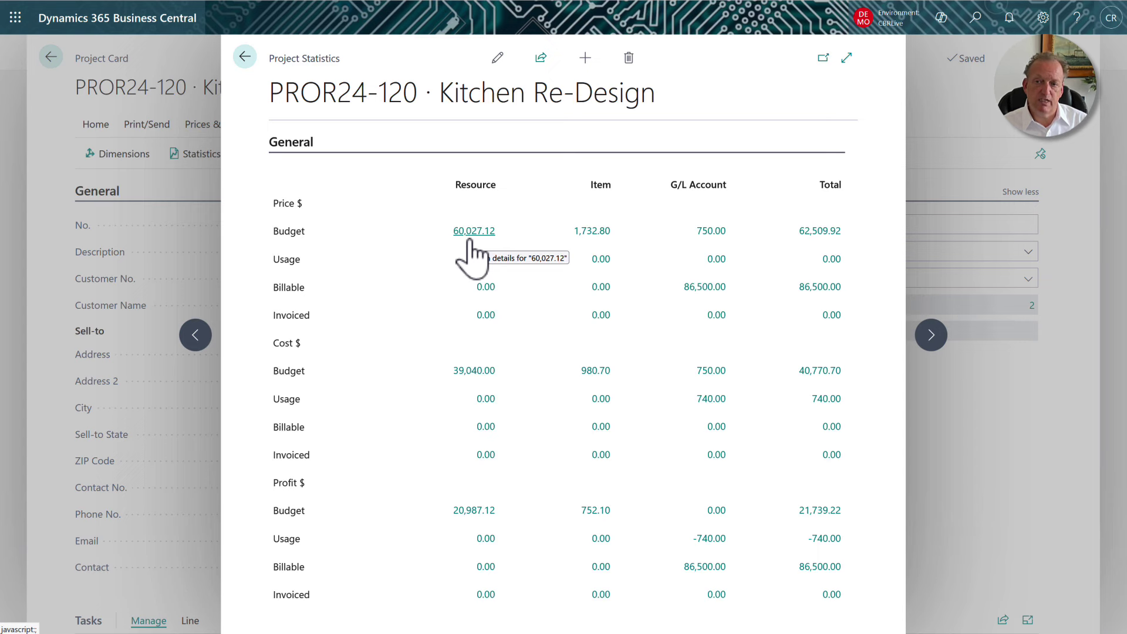
left_click(245, 57)
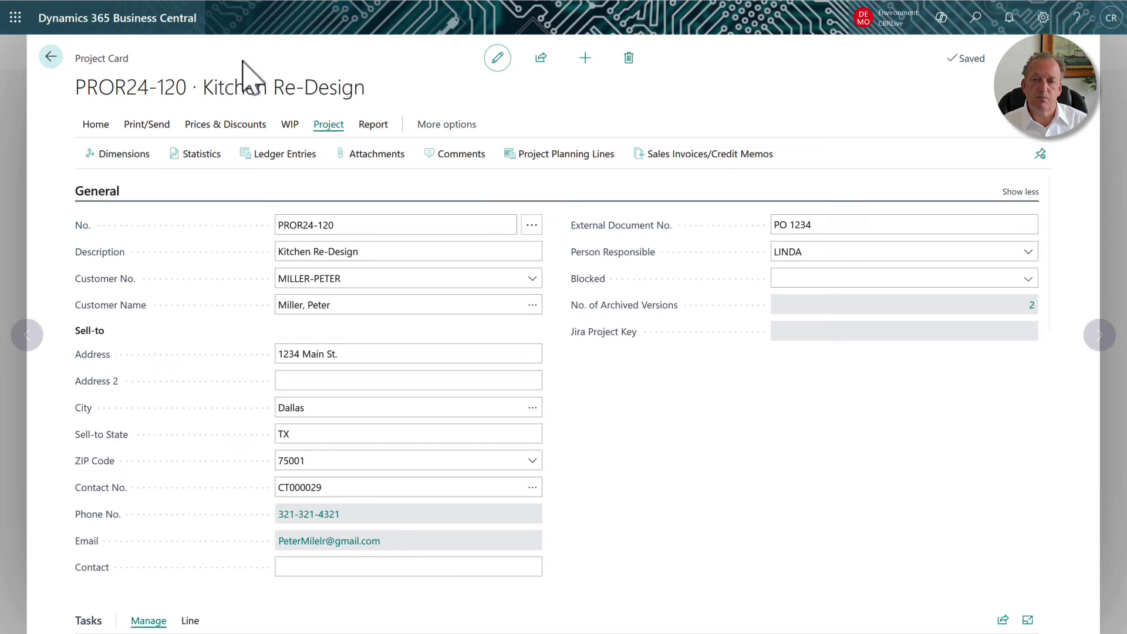
left_click(51, 56)
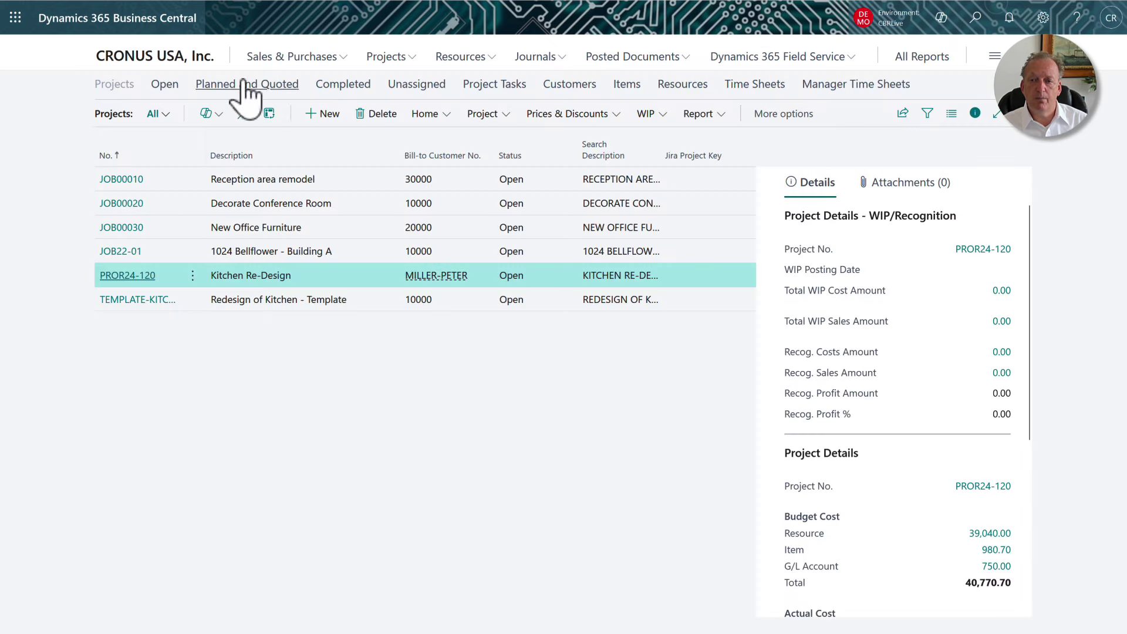
left_click(176, 62)
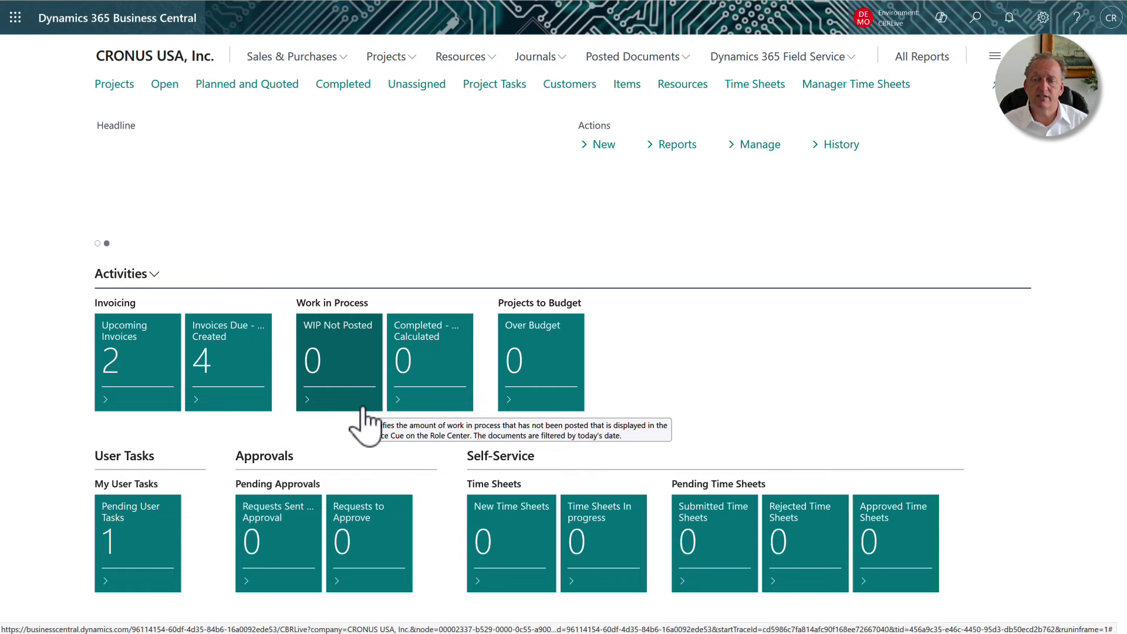
Step: Start creating a project sales invoice from the Kitchen Re-Design project in the project list, with posting date 7/31/2024
left_click(115, 88)
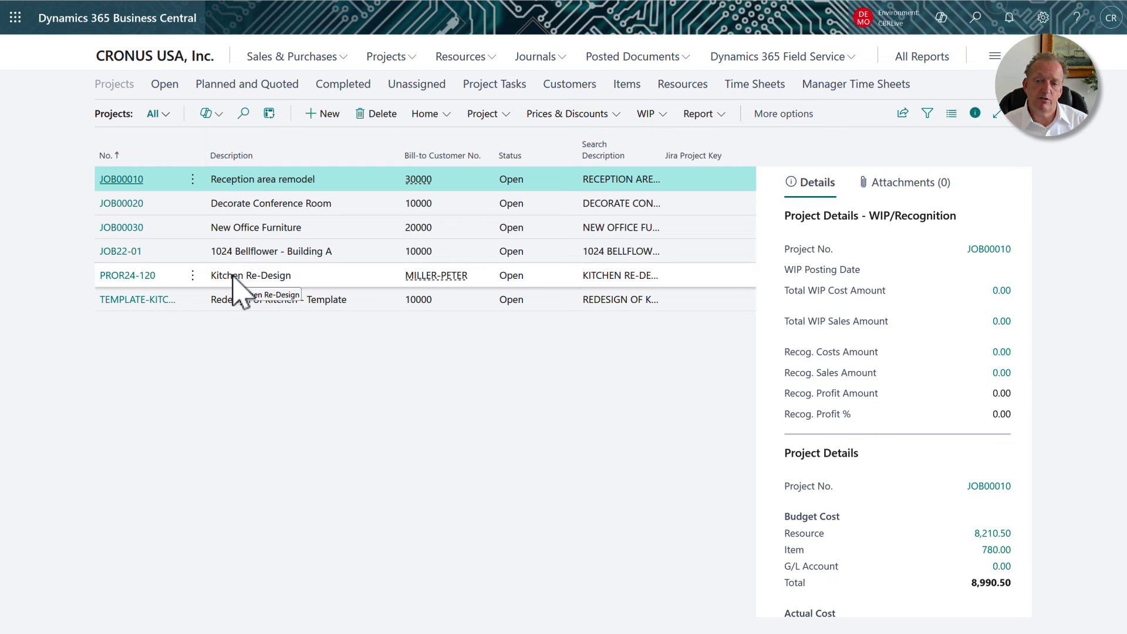
left_click(133, 280)
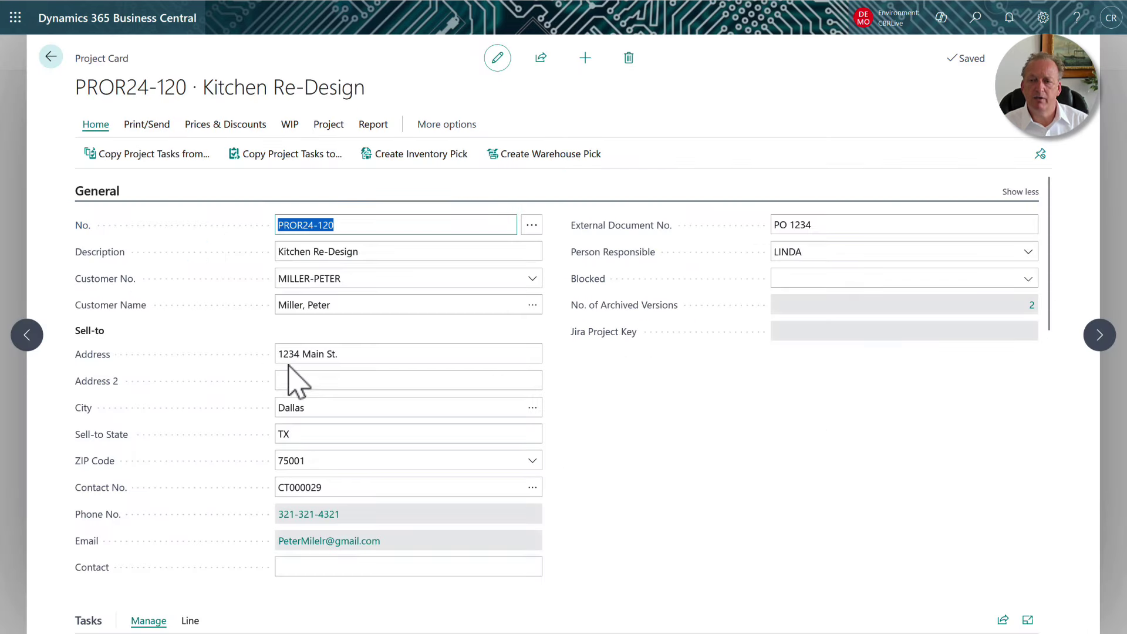
left_click(51, 57)
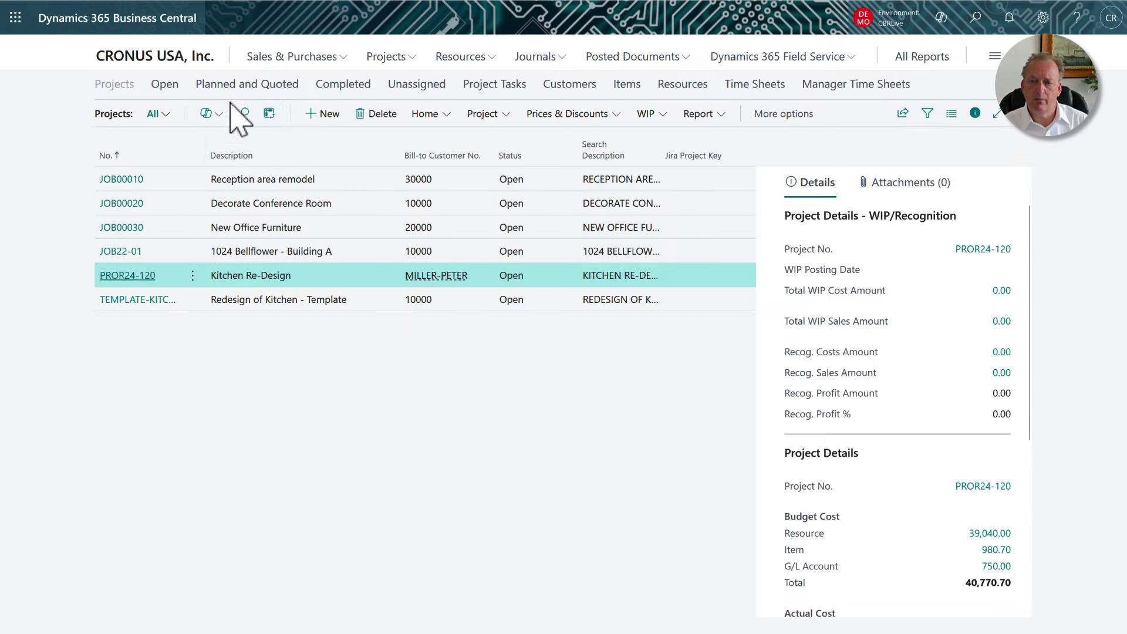
left_click(450, 117)
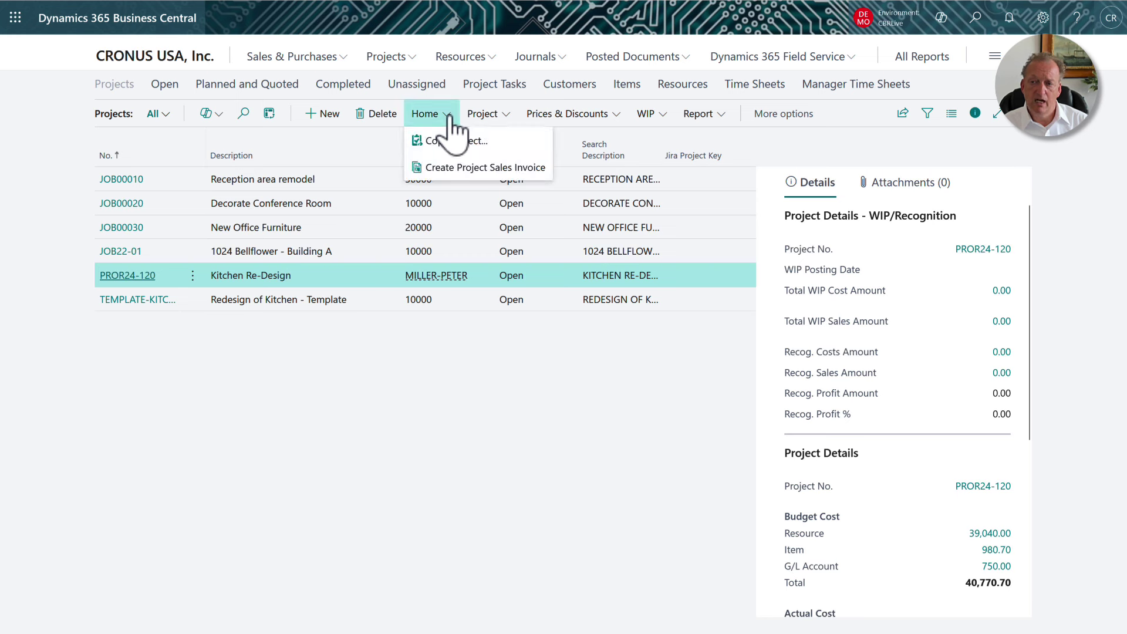
left_click(475, 170)
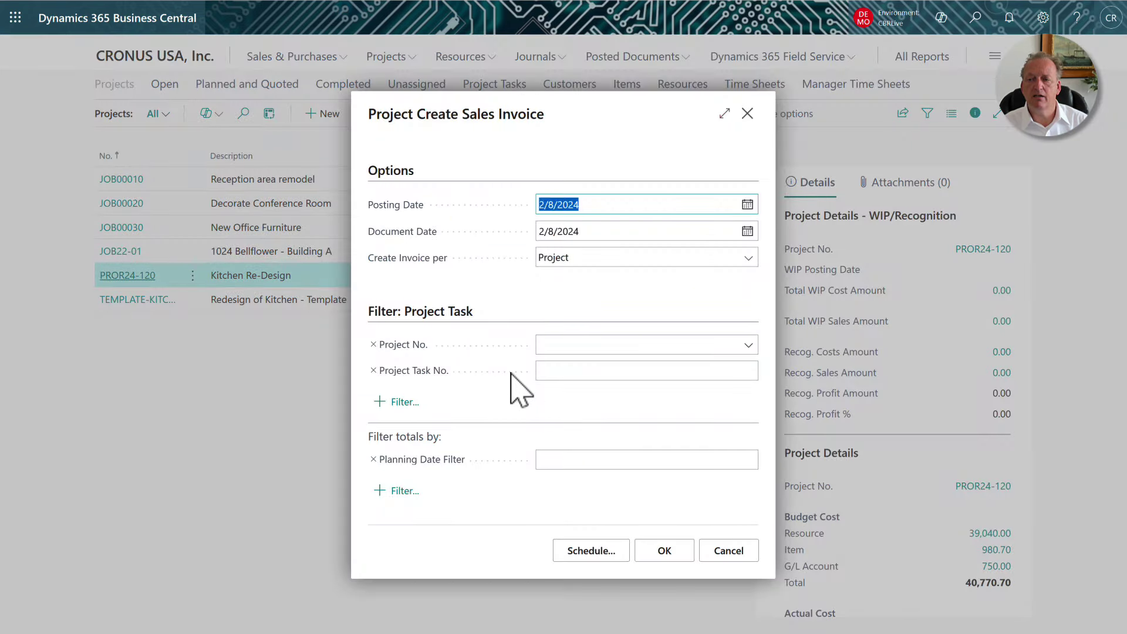
type("t")
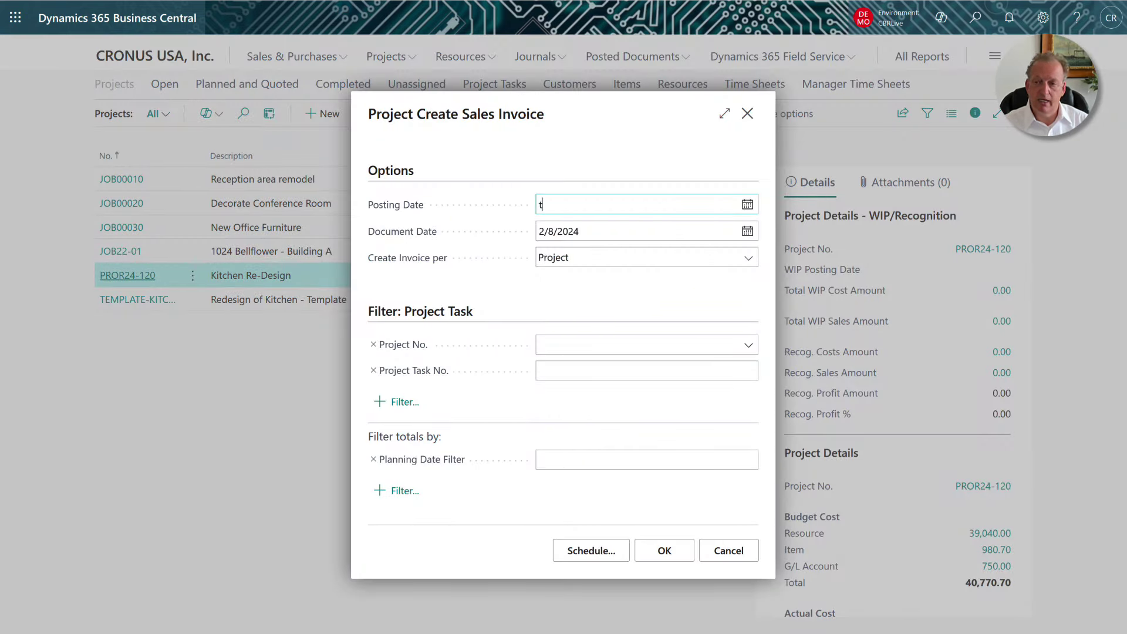
key("Tab")
left_click(747, 204)
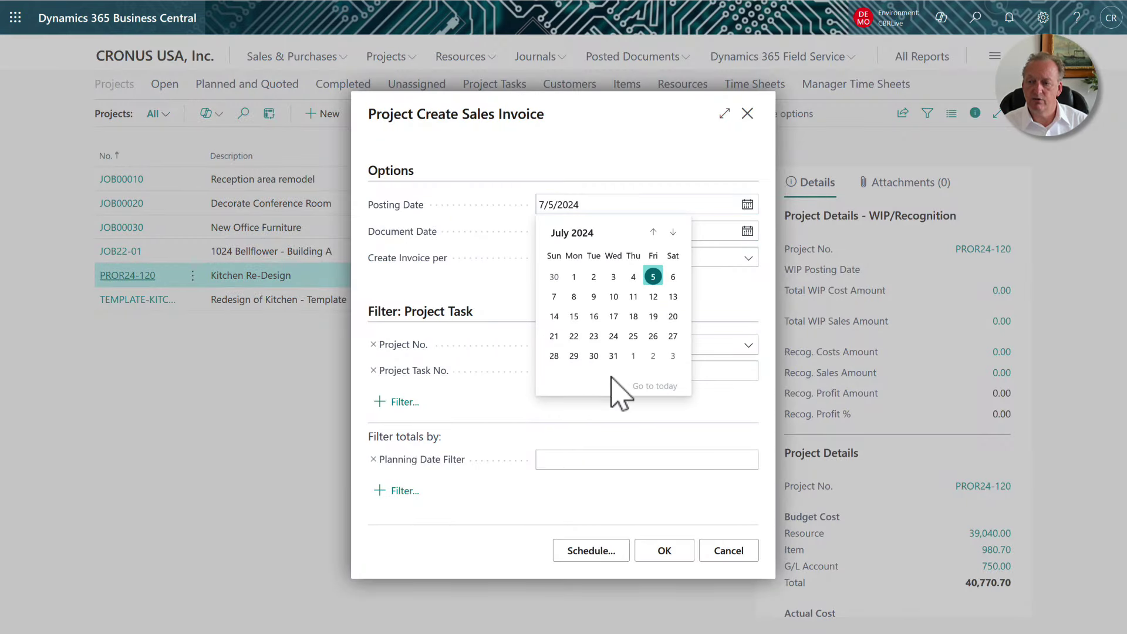
left_click(613, 355)
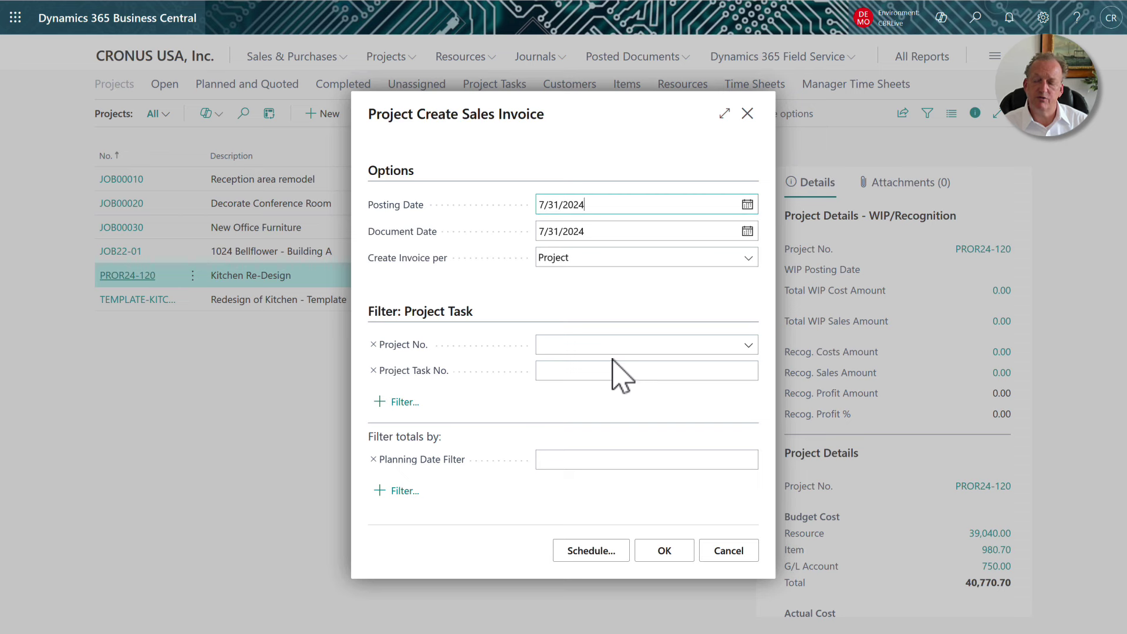
left_click(607, 373)
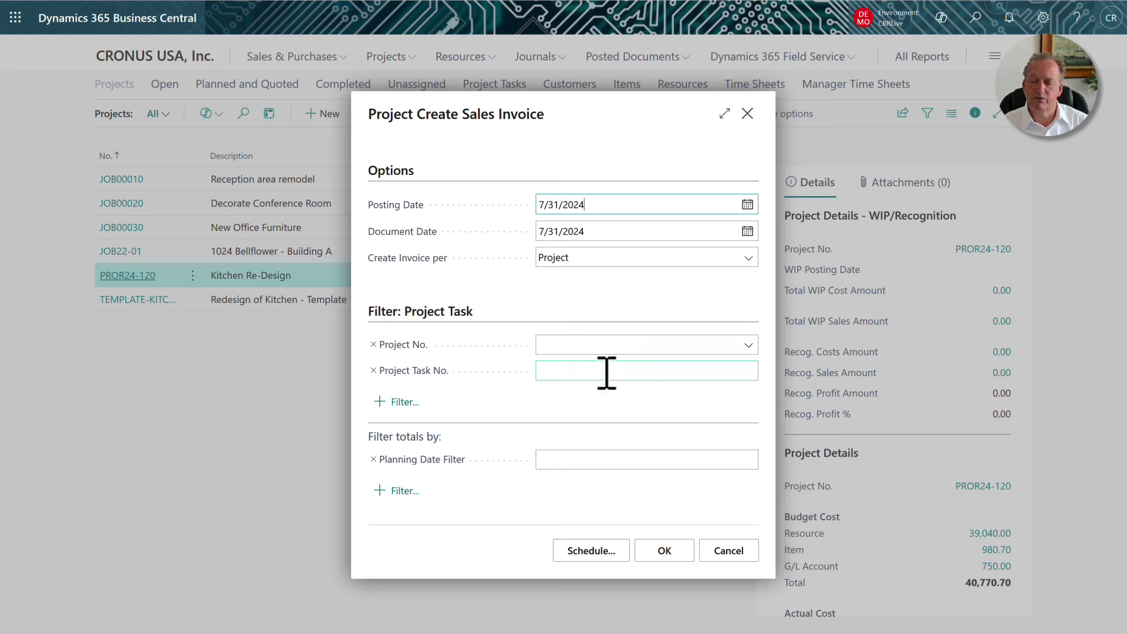
Step: Keep the invoice created per project and filter the project tasks to project PROR24-120
left_click(747, 259)
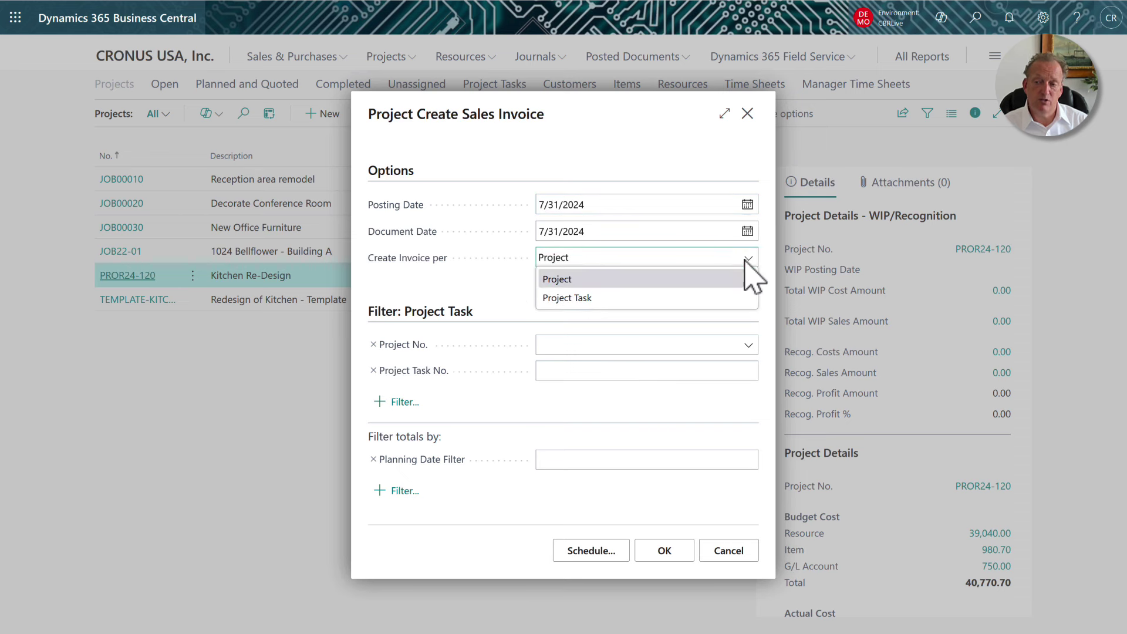
left_click(596, 281)
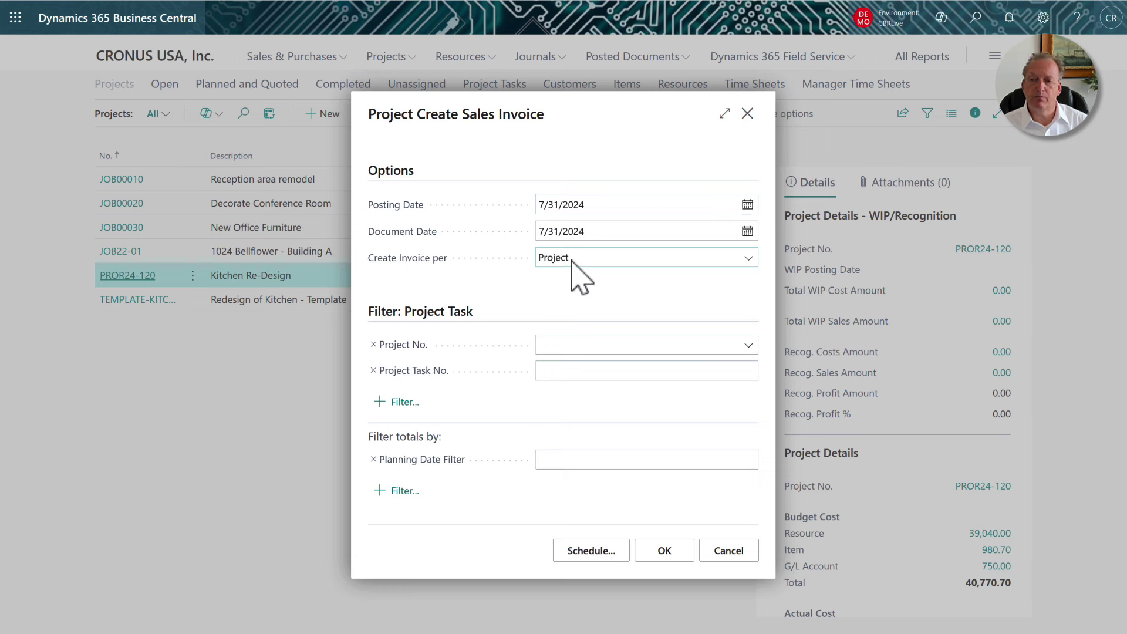
left_click(748, 345)
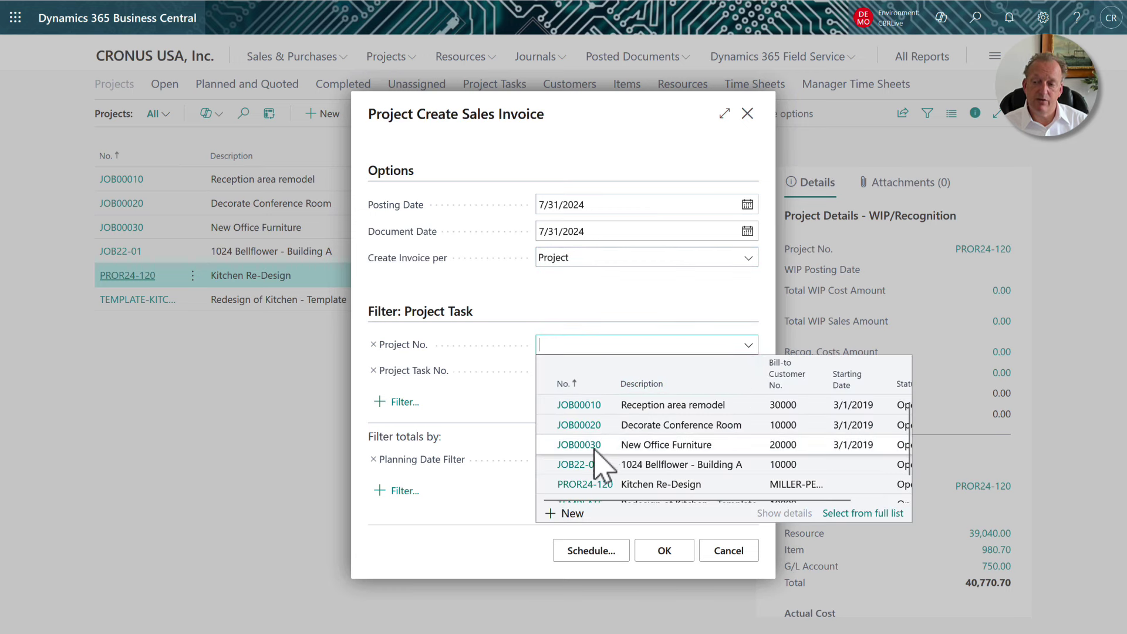
scroll(593, 464, "down", 1)
left_click(575, 470)
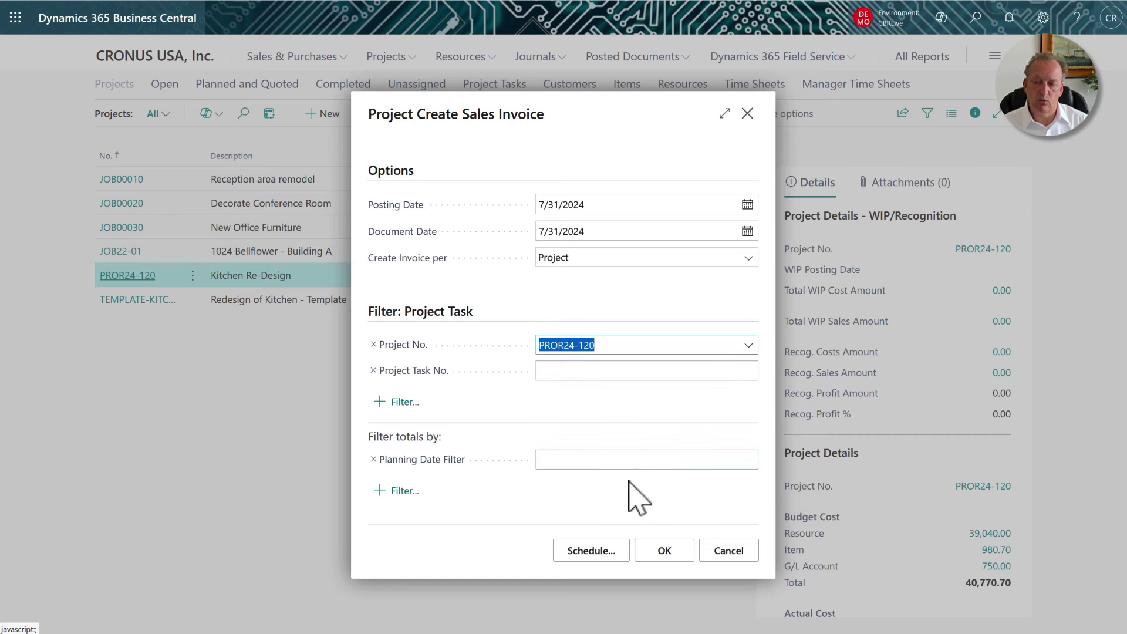
Step: Try a planning date filter of 7/1/24..7/30/24 for the project invoice and clear it again
left_click(606, 460)
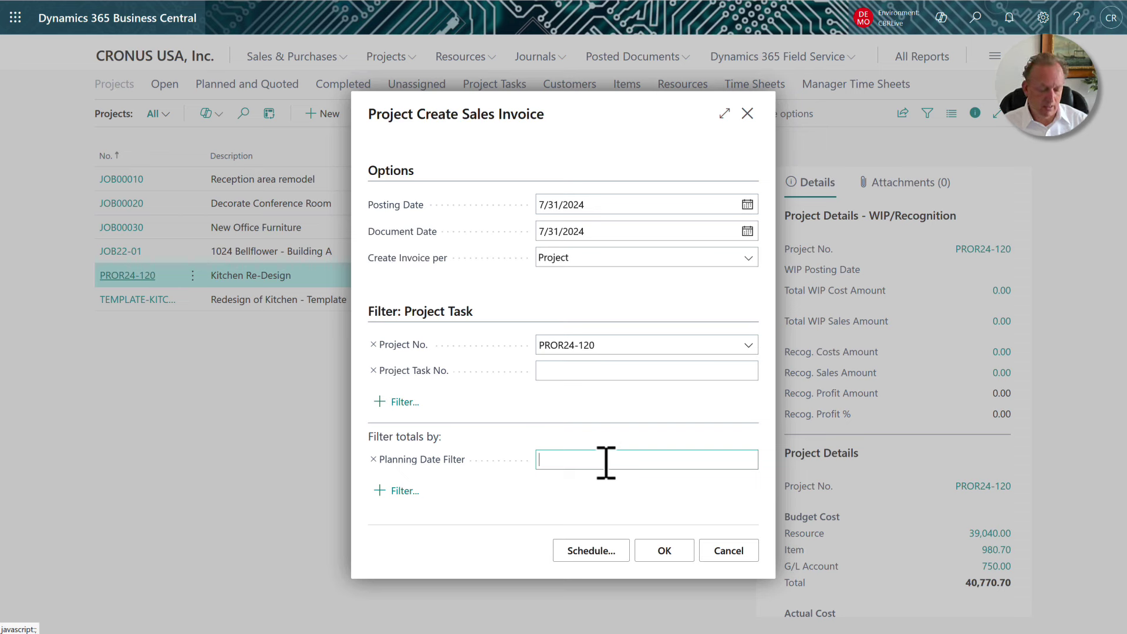
type("7/1/24")
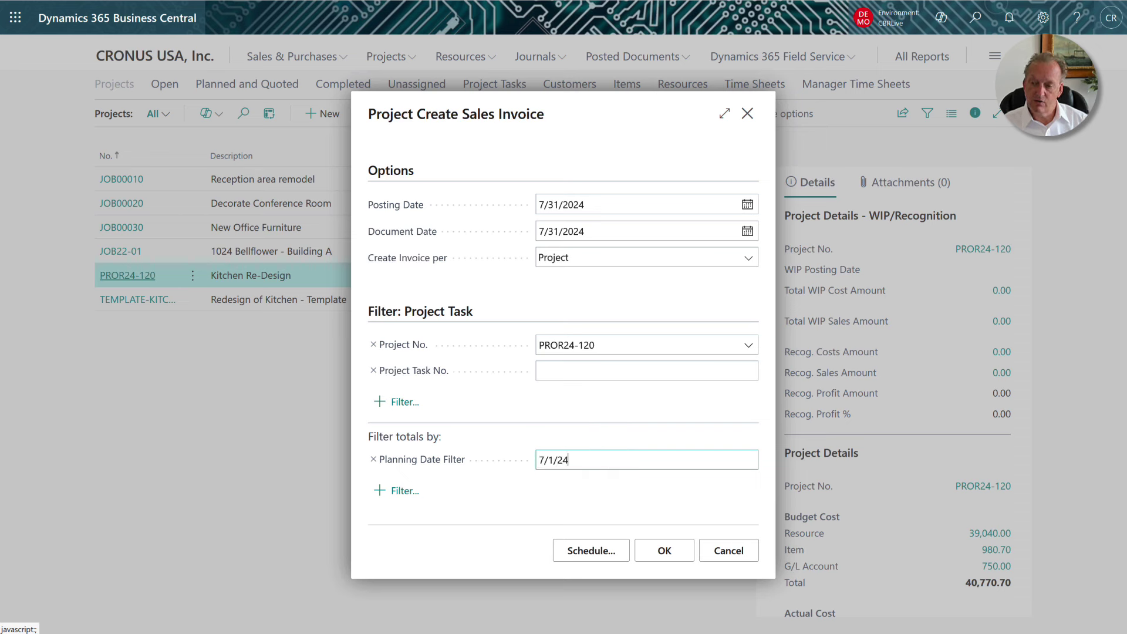
type("..7")
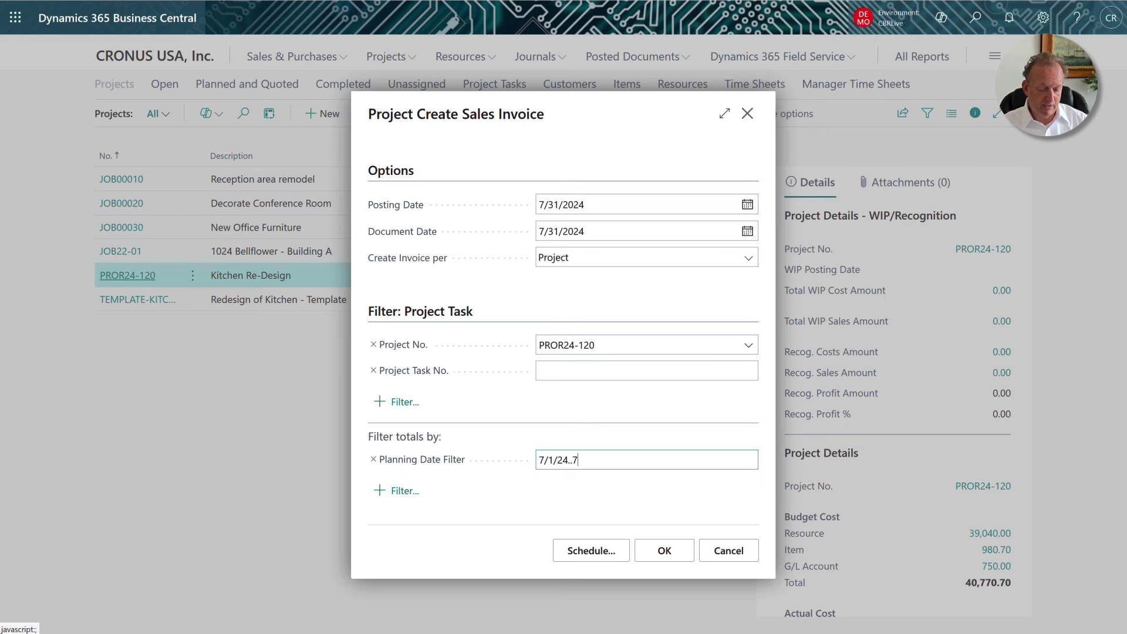
type("/30/24")
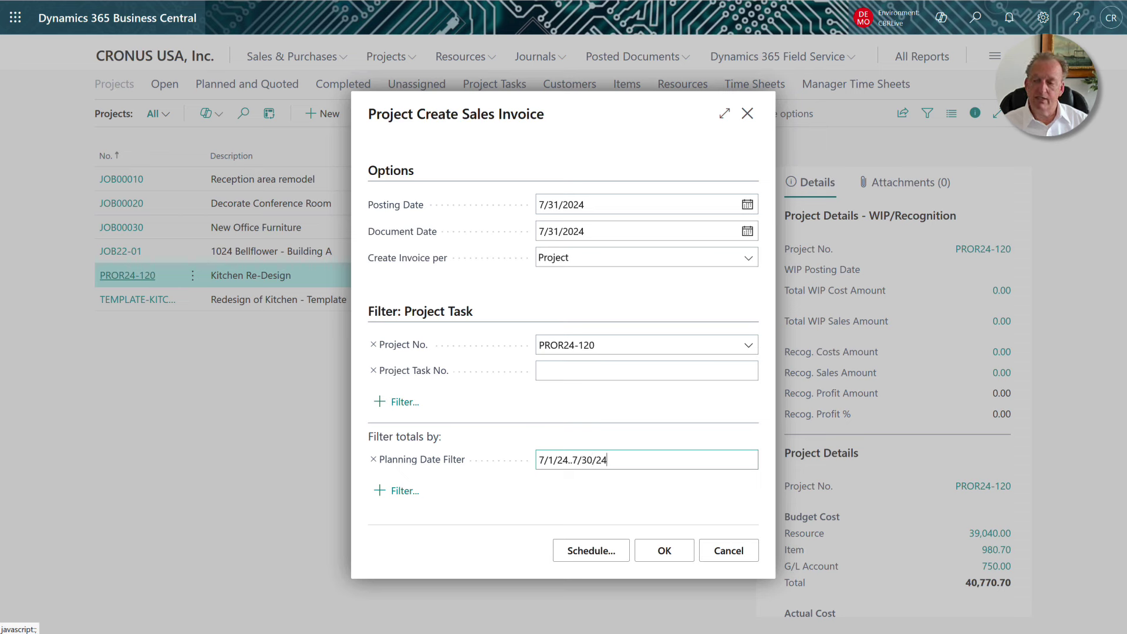
triple_click(648, 464)
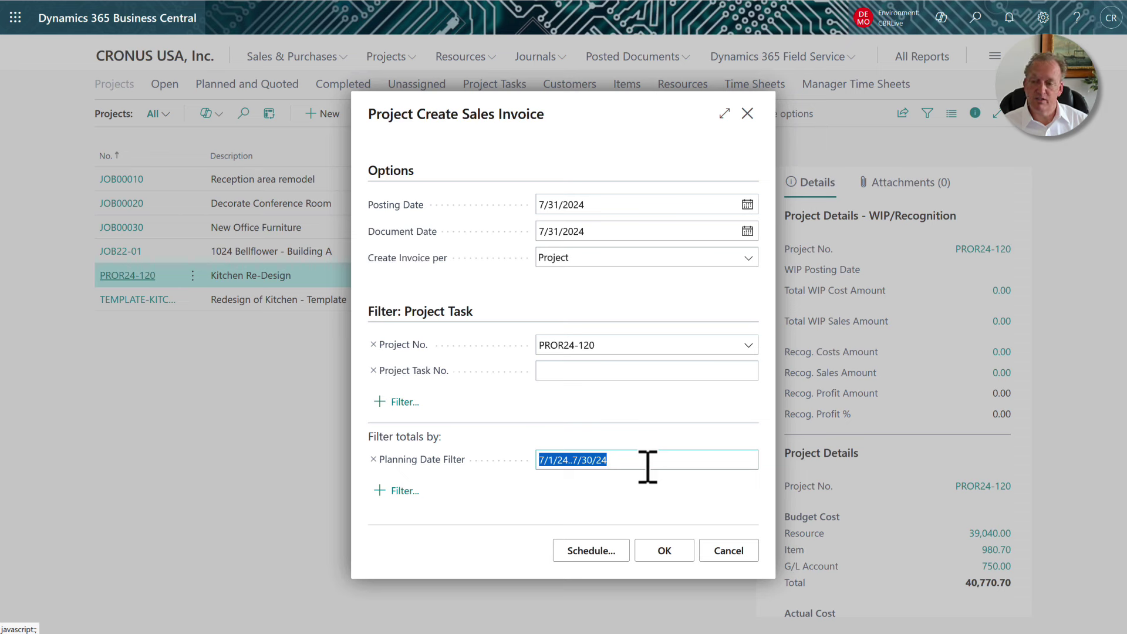
key("BackSpace")
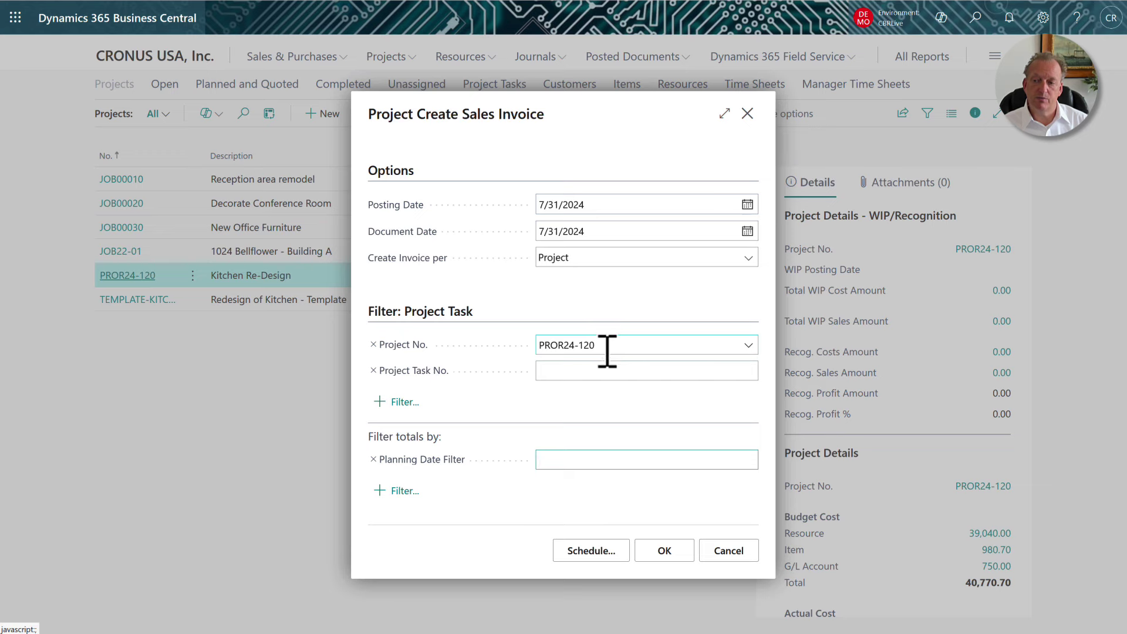
Step: Create the project sales invoice and open it from the sales invoices to examine its billing lines
left_click(662, 551)
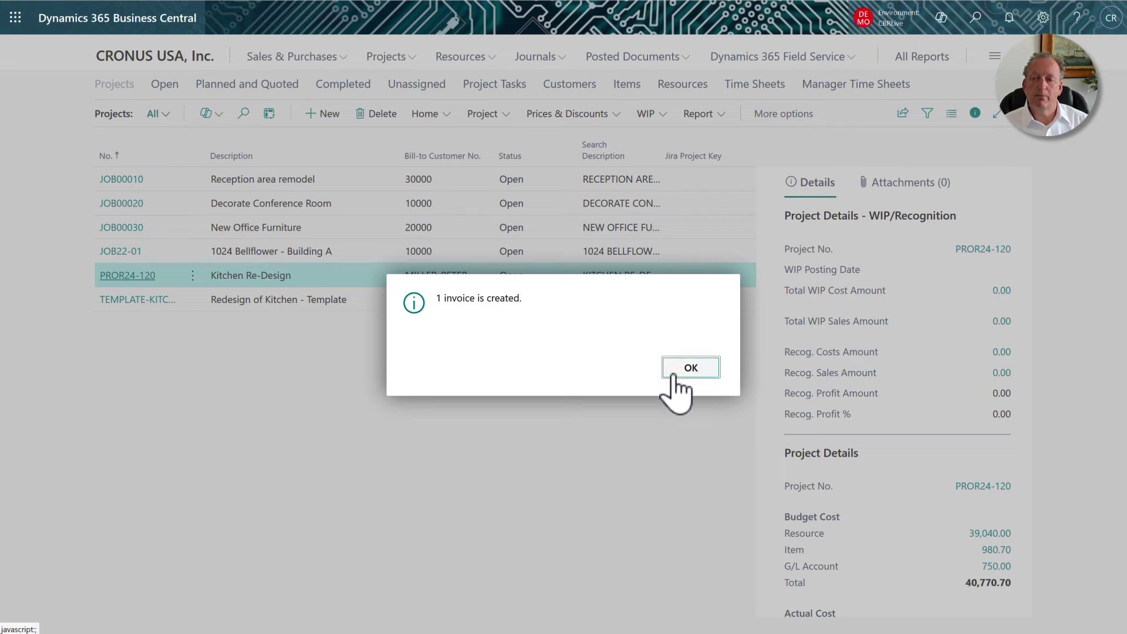
left_click(675, 371)
left_click(329, 58)
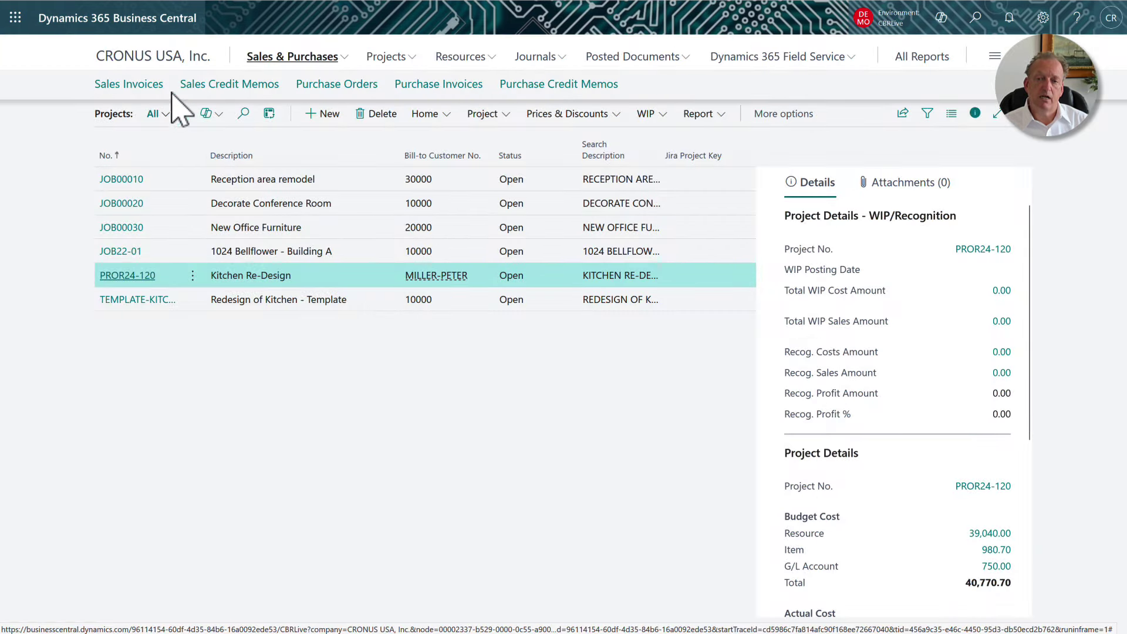
left_click(141, 86)
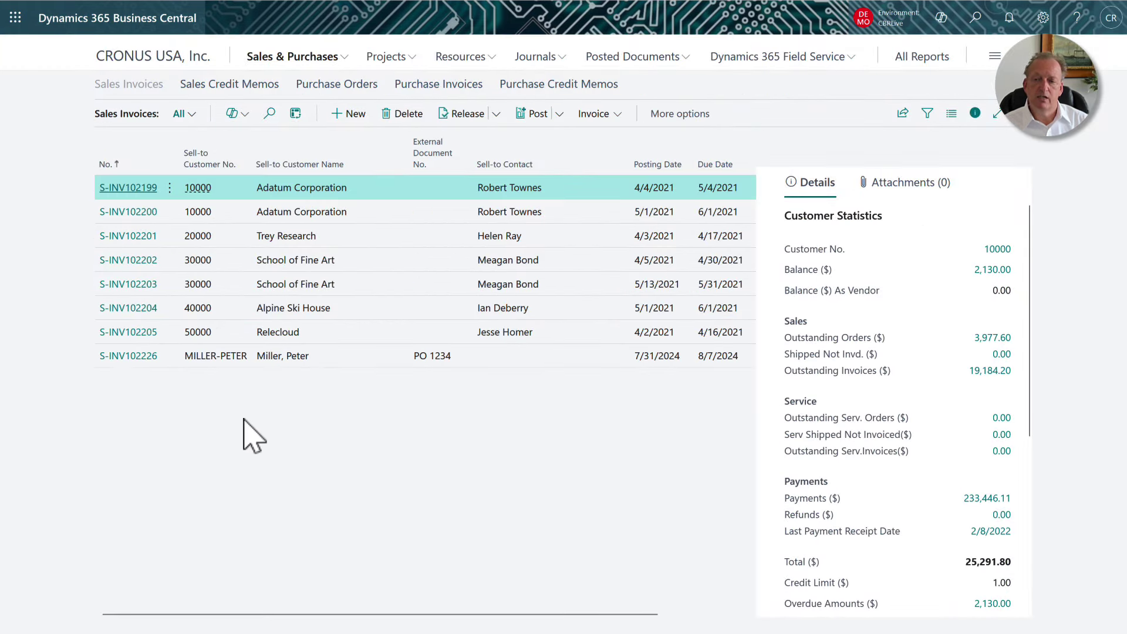
left_click(124, 357)
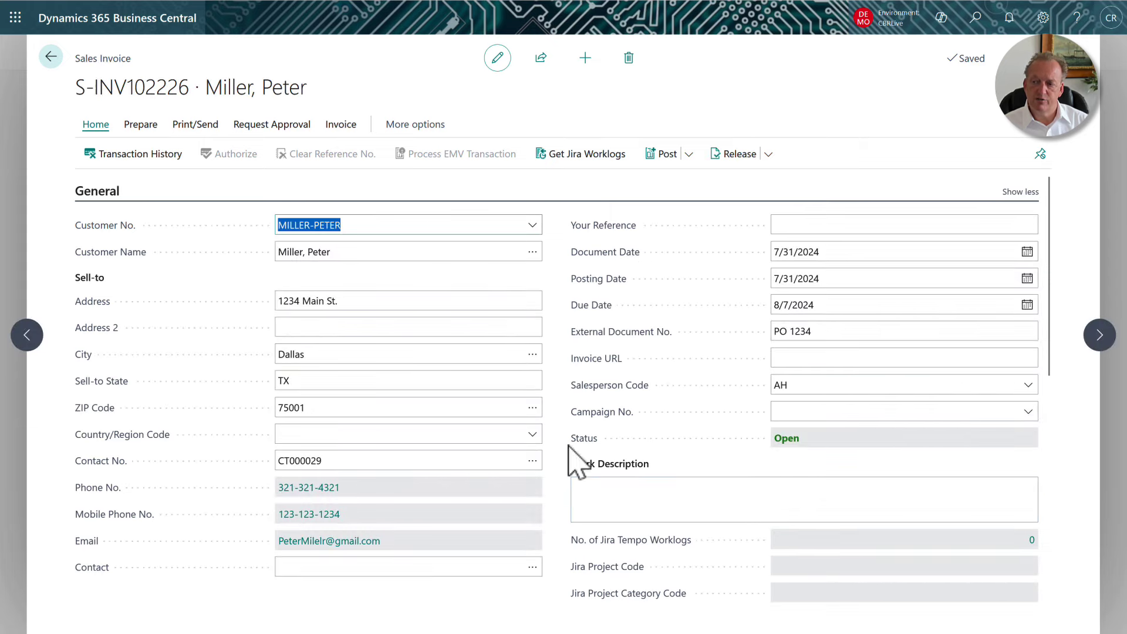
scroll(580, 499, "down", 6)
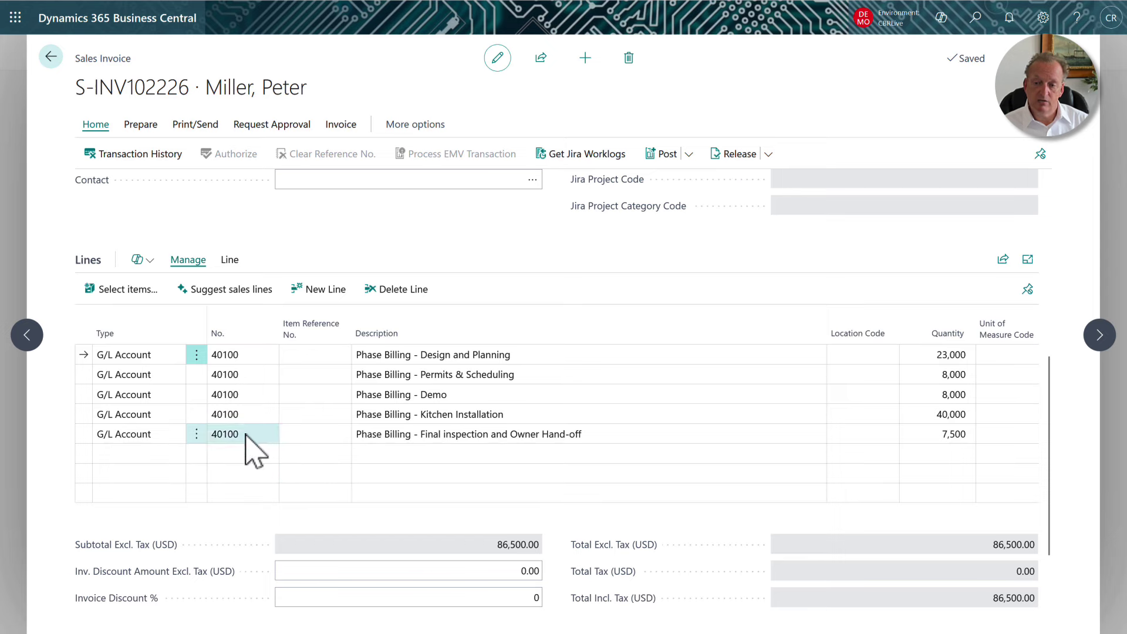
Step: Delete the line Phase Billing - Final inspection and Owner Hand-off from the sales invoice
left_click(197, 434)
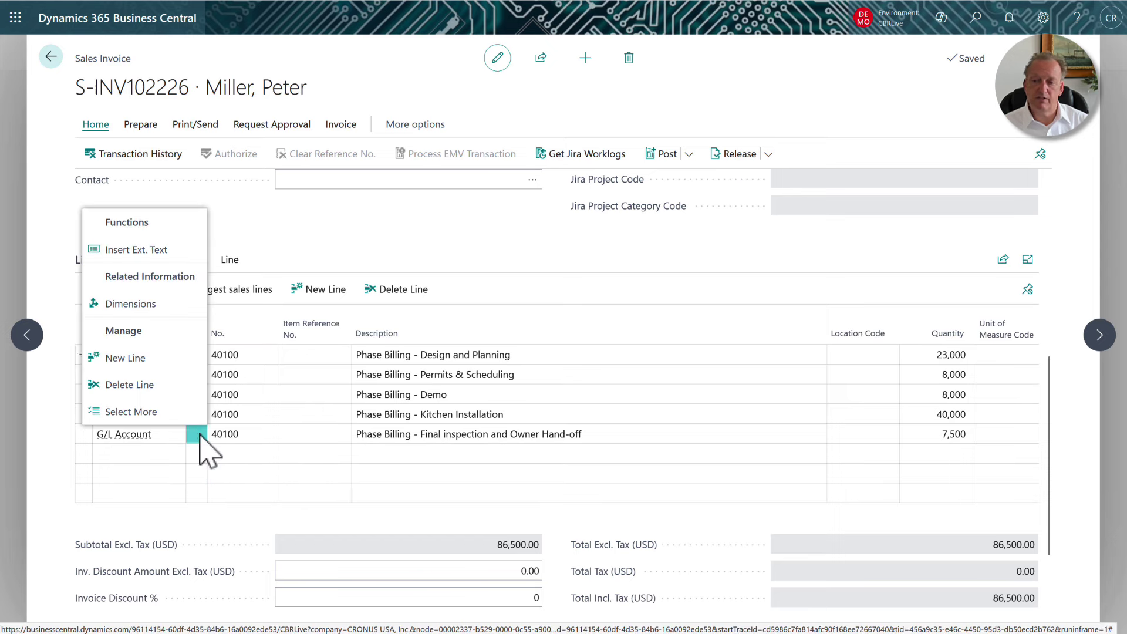
left_click(164, 394)
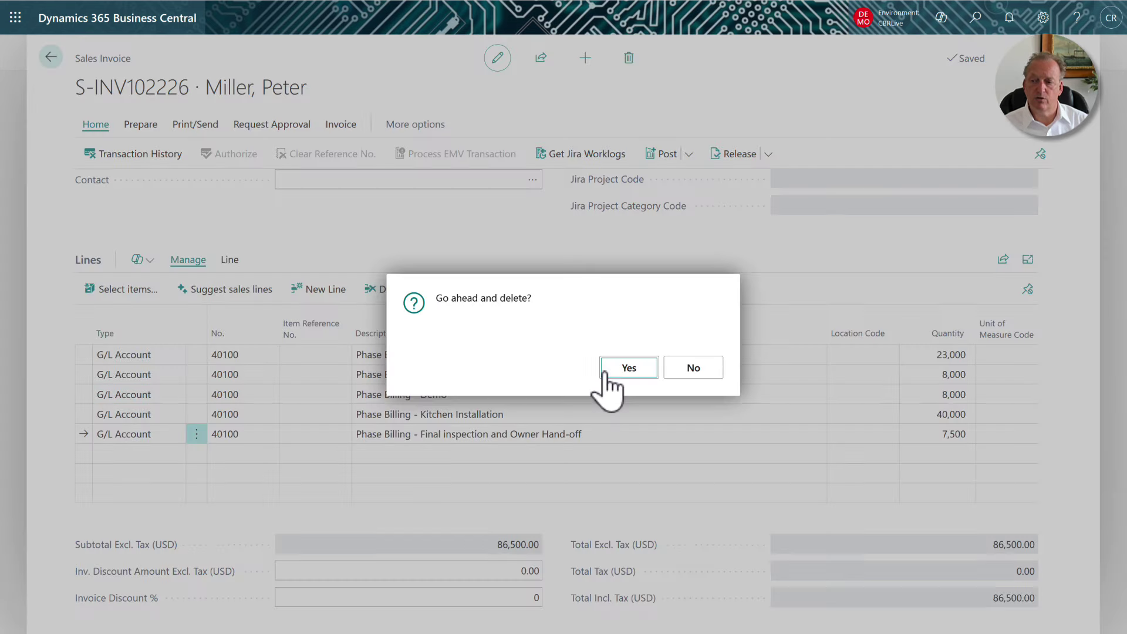
left_click(613, 374)
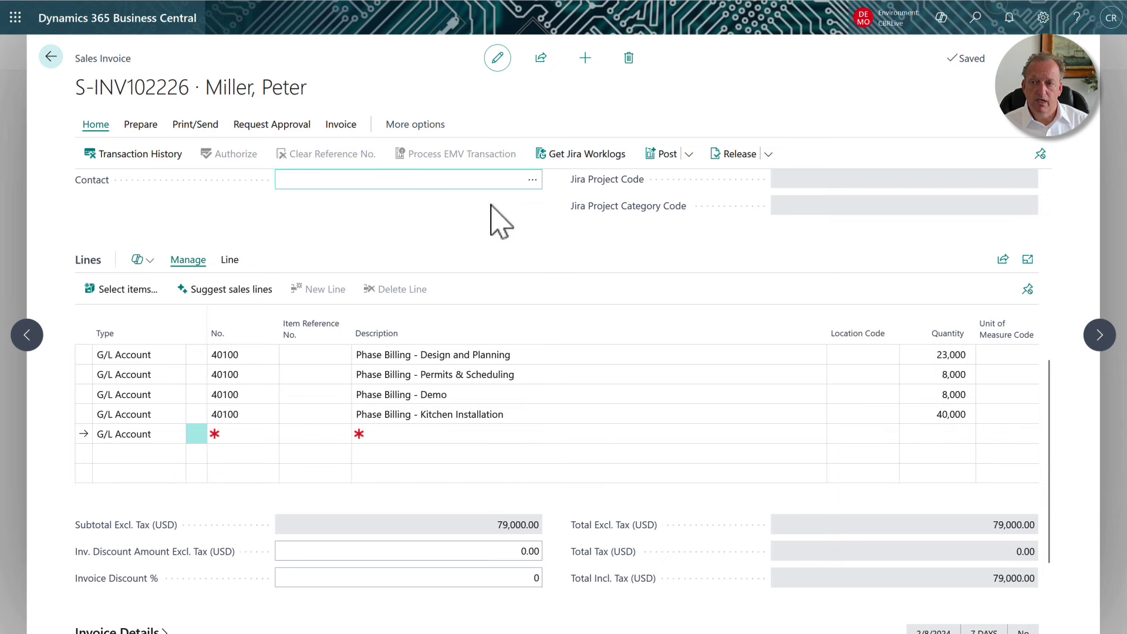
Step: Check the posting options of the sales invoice dated 7/31/2024 and delete the whole invoice
left_click(690, 164)
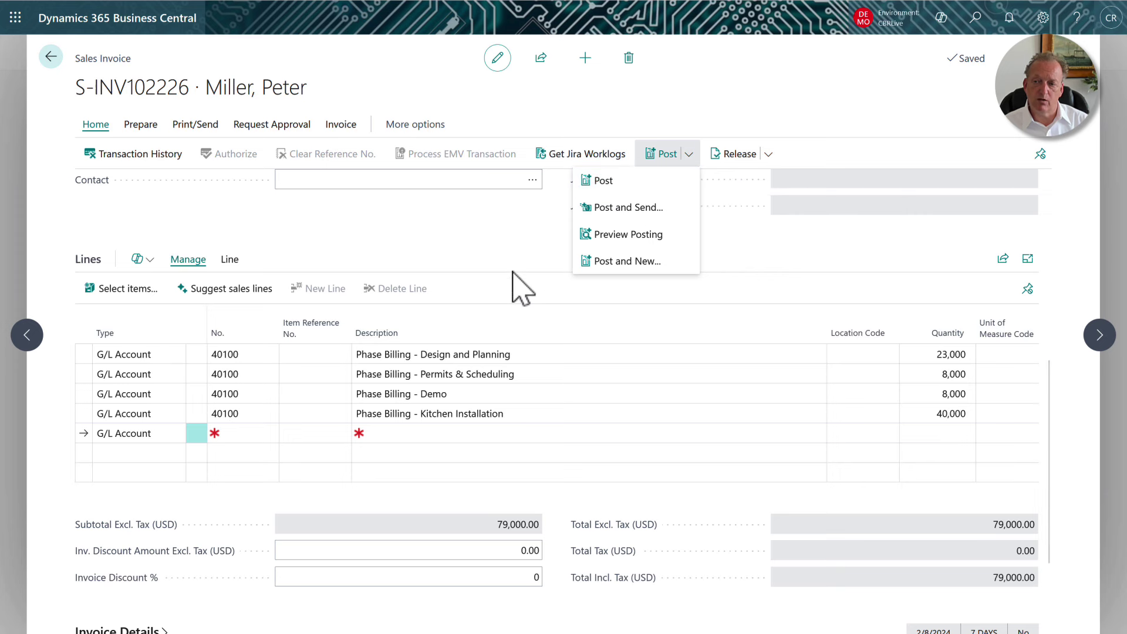
left_click(452, 233)
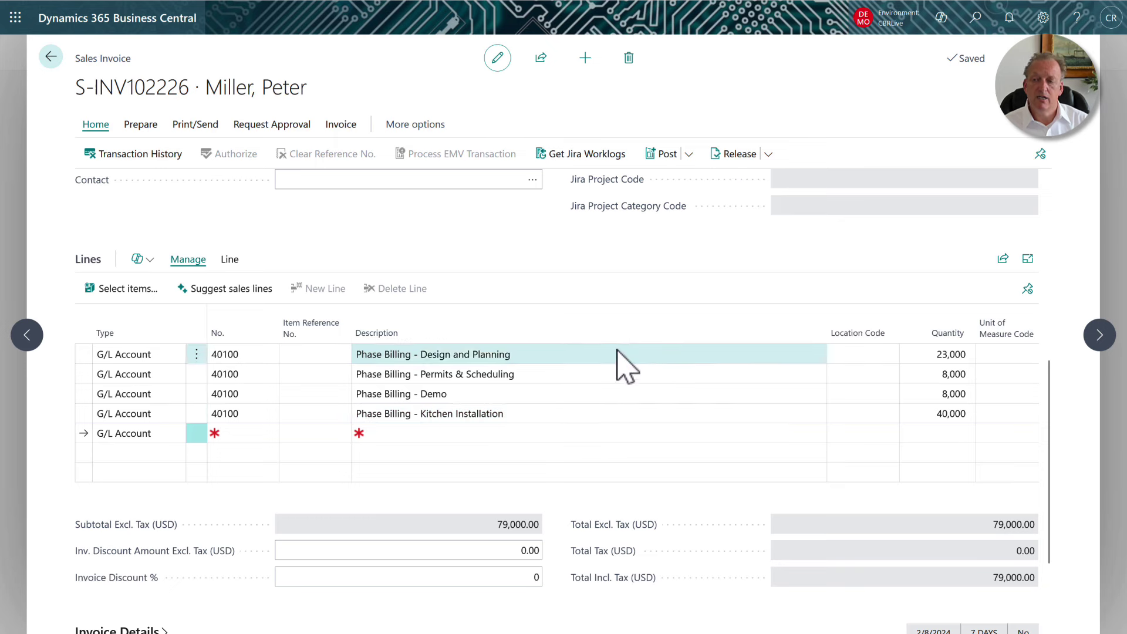
mouse_move(617, 349)
left_click(629, 59)
left_click(627, 368)
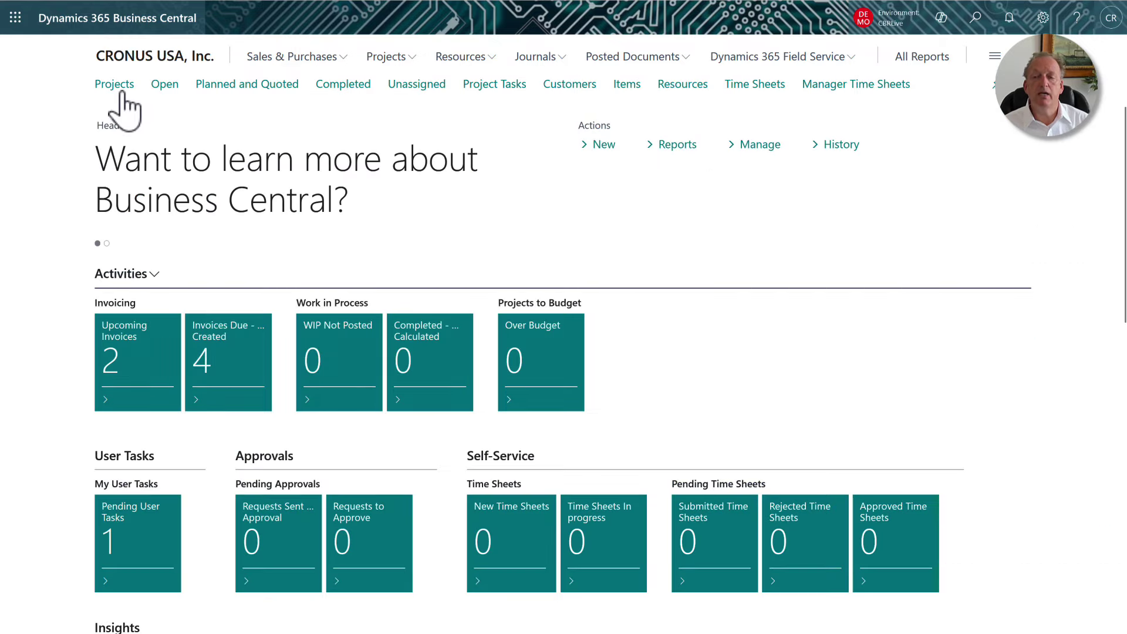
Step: Create a sales invoice per project for PROR24-120 from the project list, with posting and document date 7/5/2024
left_click(118, 87)
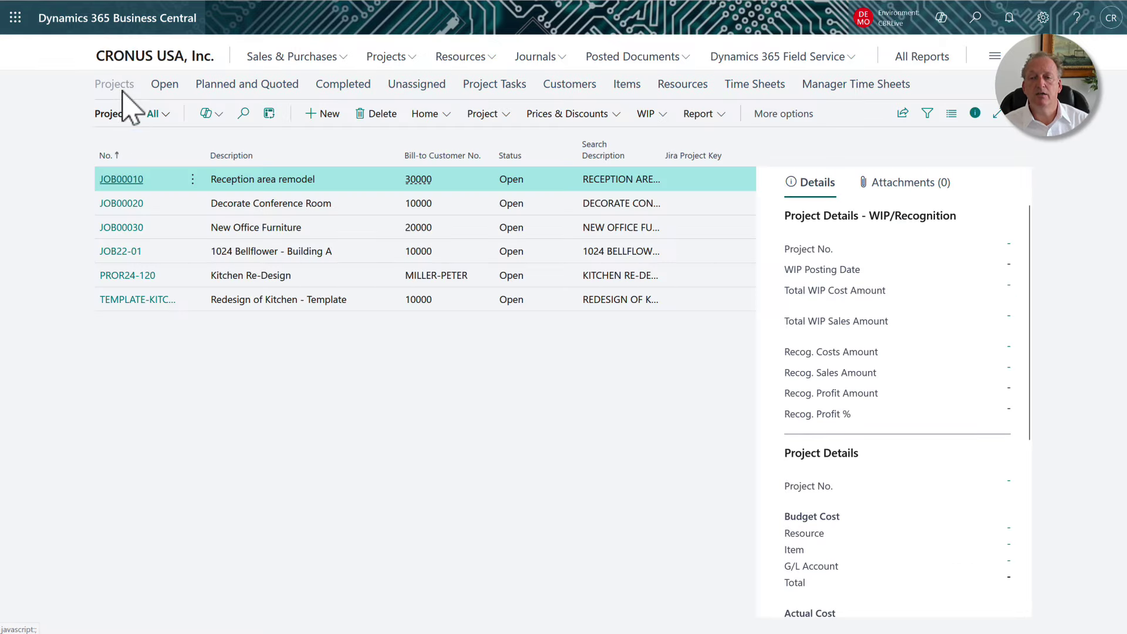
left_click(424, 115)
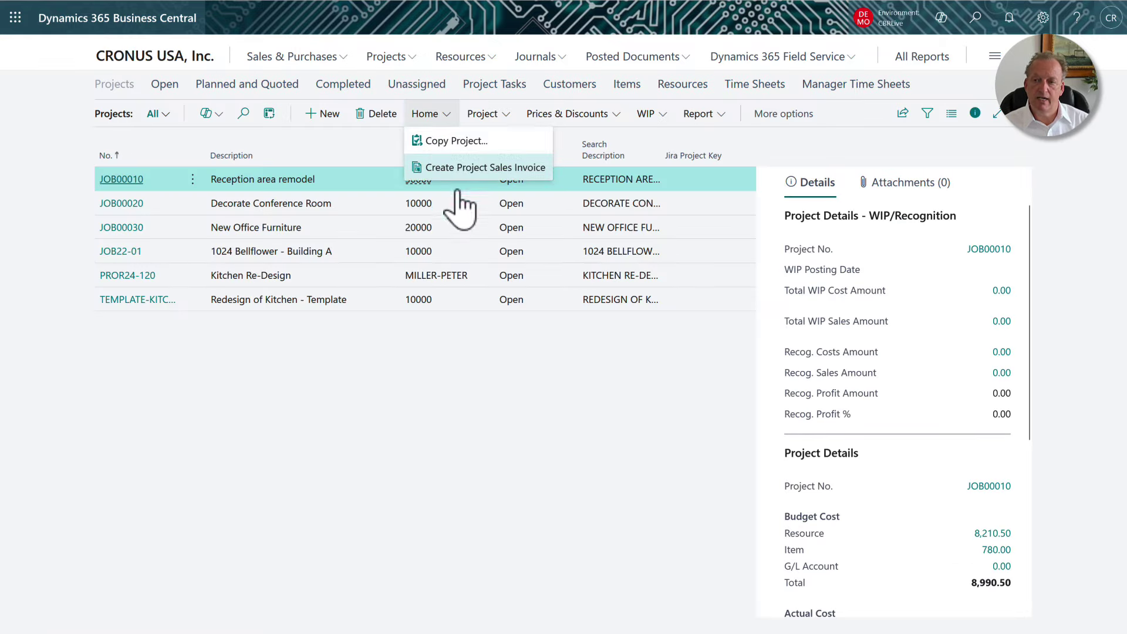
left_click(463, 167)
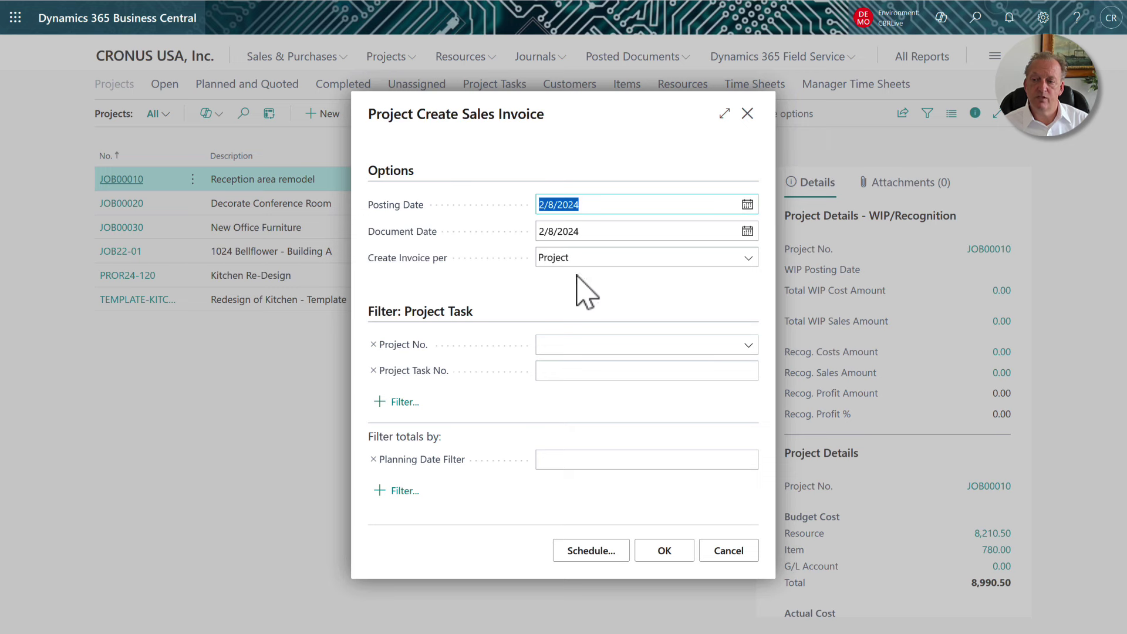
type("5")
key("Tab")
key("Tab")
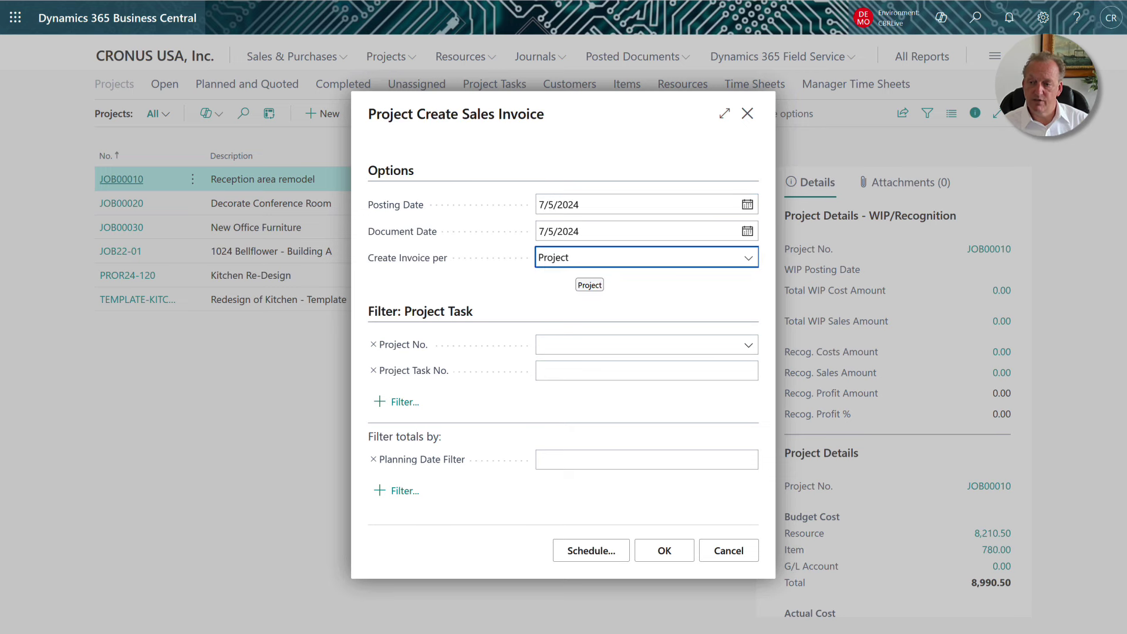
left_click(748, 346)
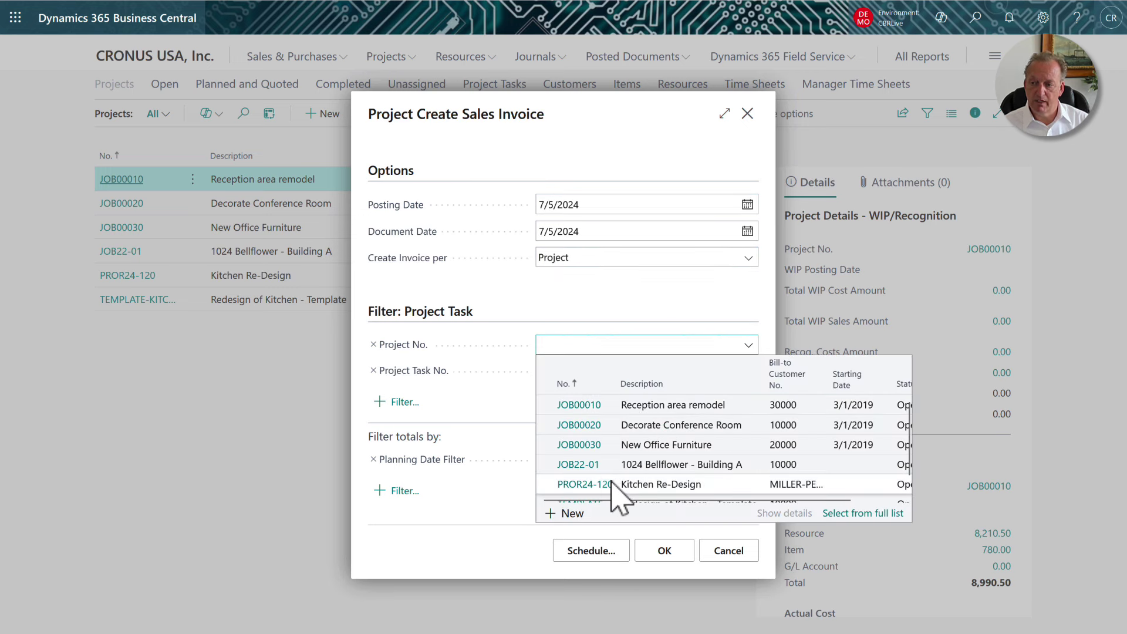
left_click(595, 485)
left_click(669, 560)
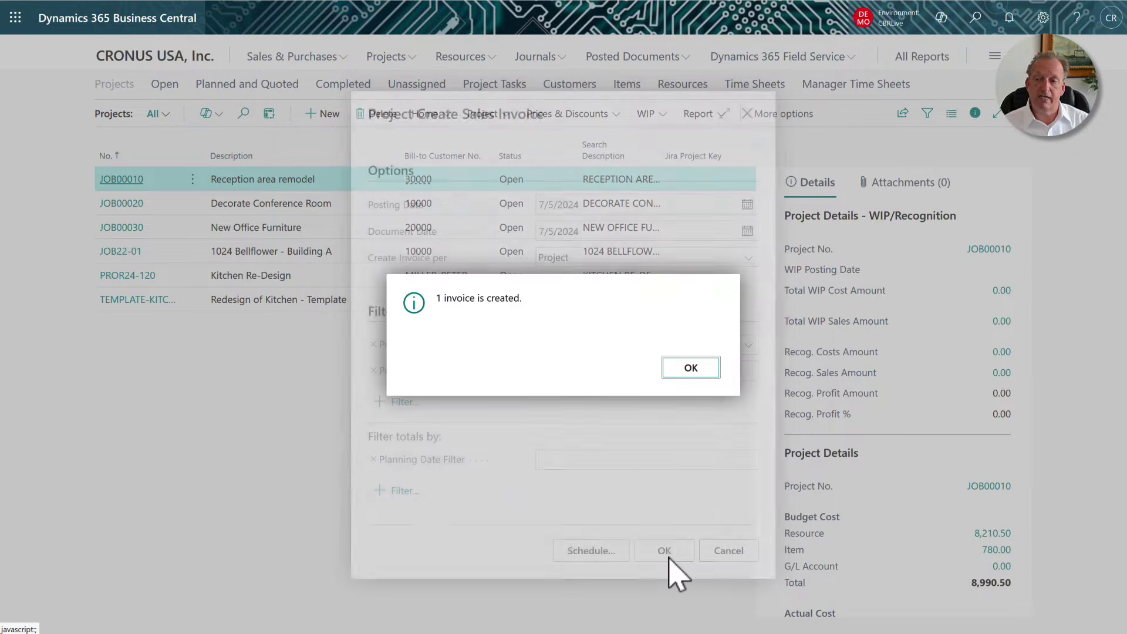
left_click(685, 368)
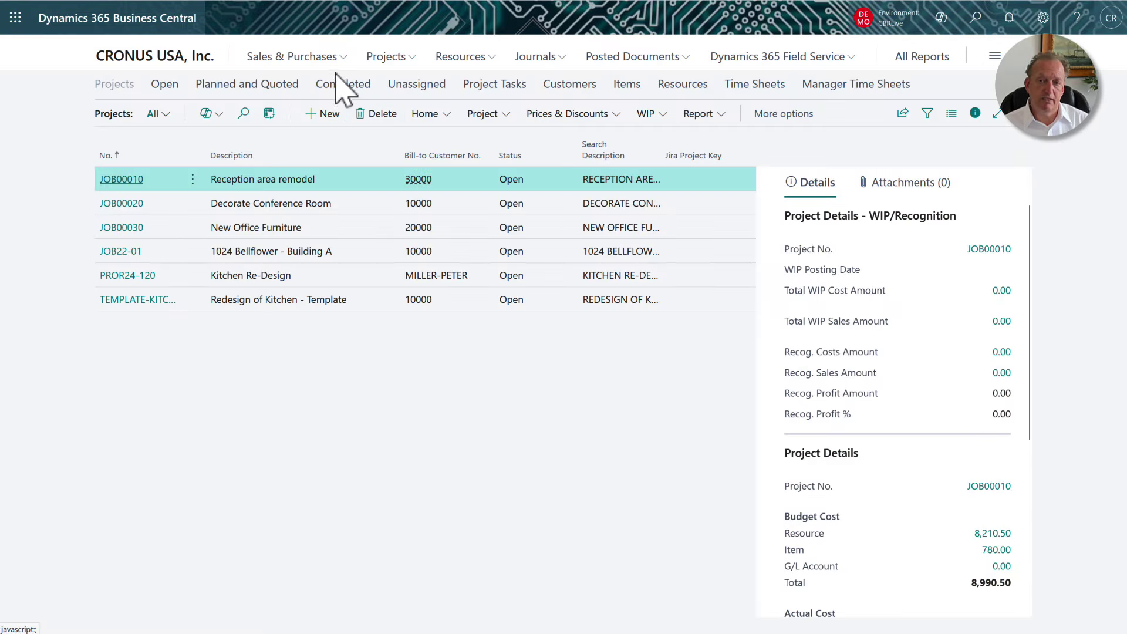
Step: Open the sales invoice dated 7/5/2024, review its phase billing lines and exit without posting
left_click(320, 58)
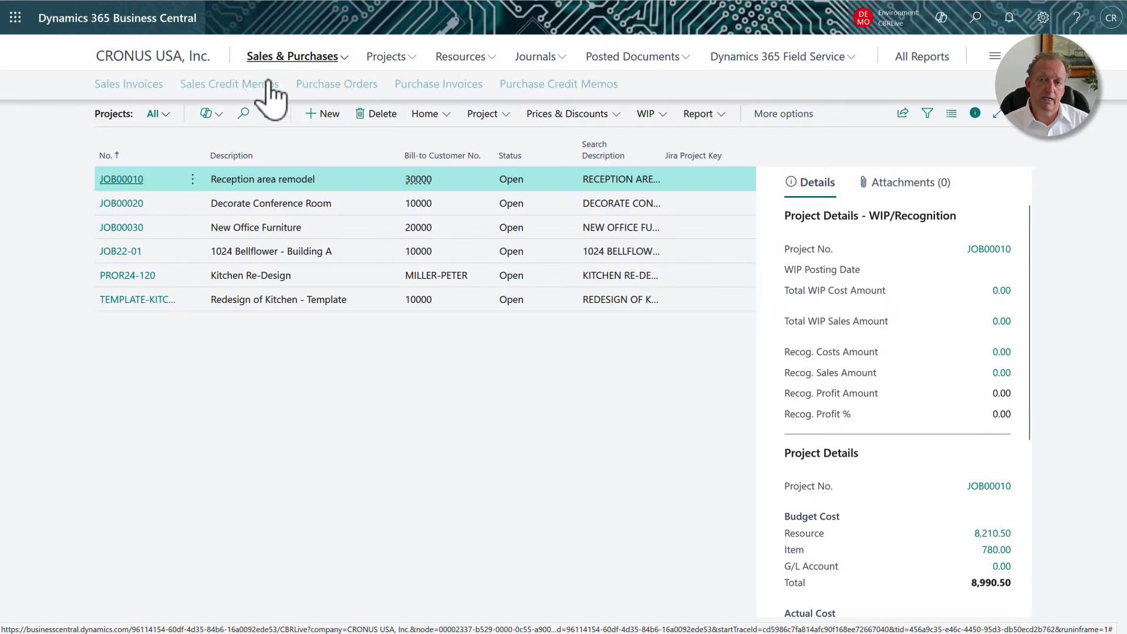
left_click(142, 87)
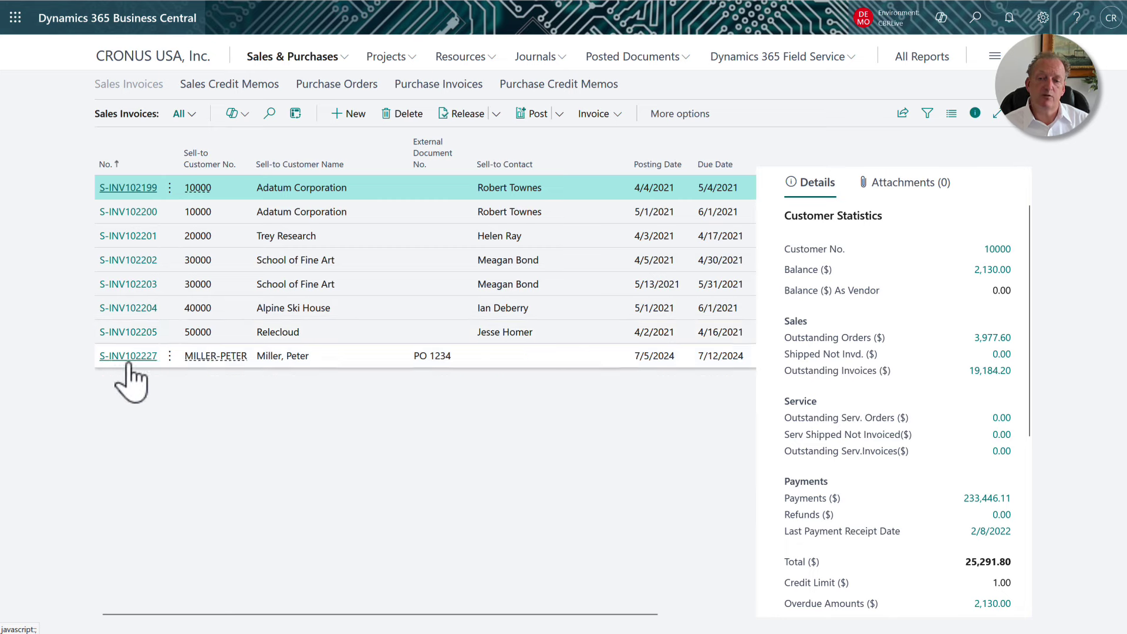
left_click(127, 361)
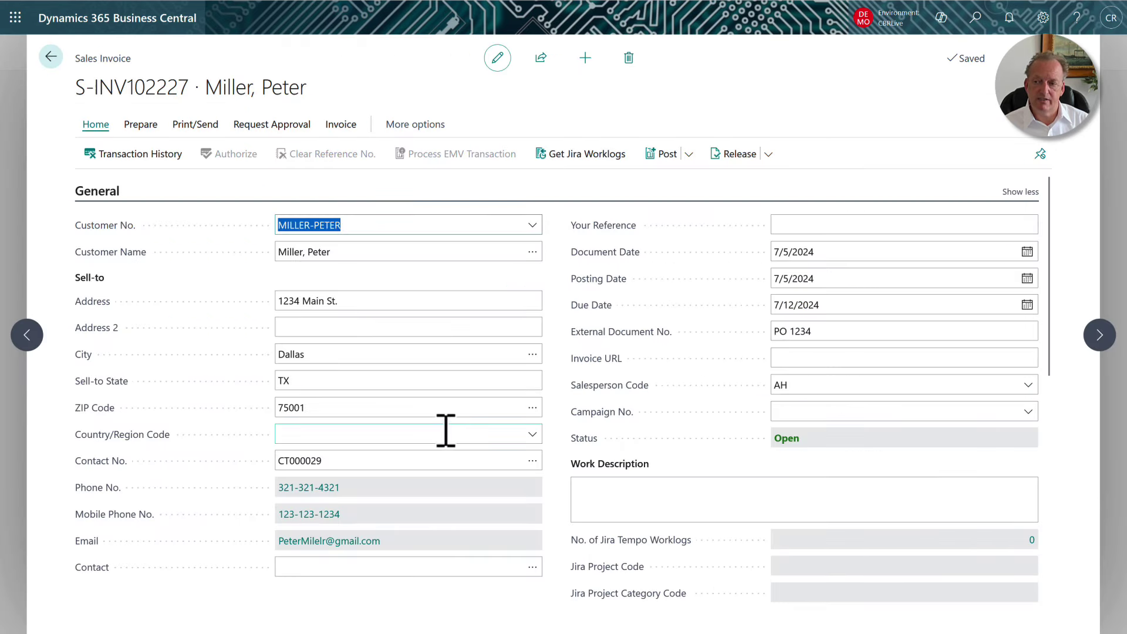
scroll(445, 431, "down", 3)
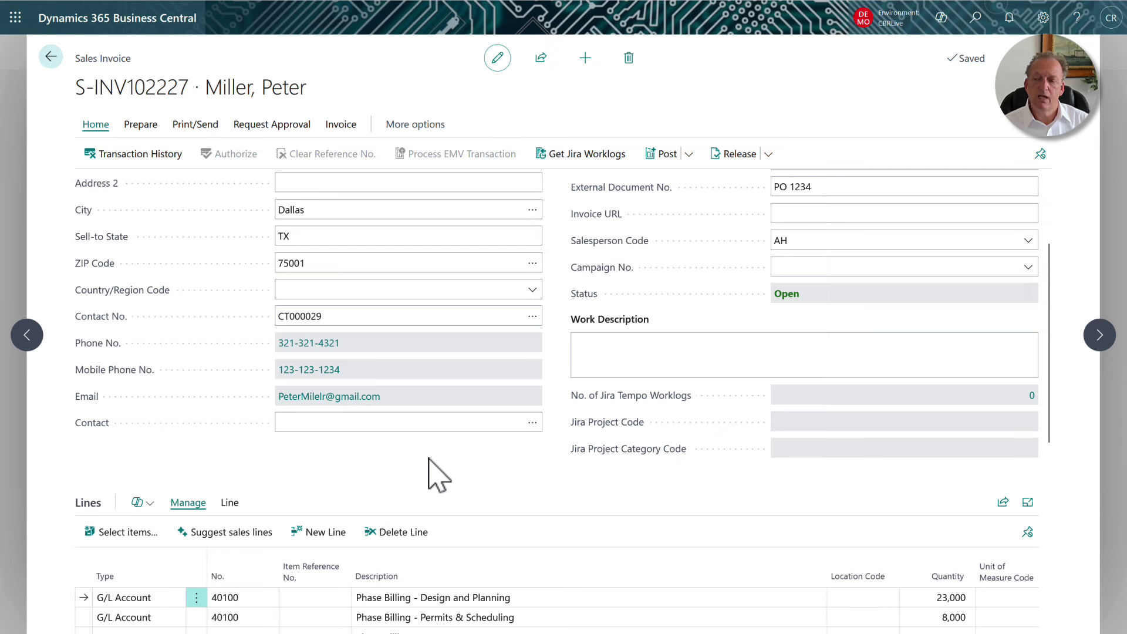
scroll(429, 459, "down", 3)
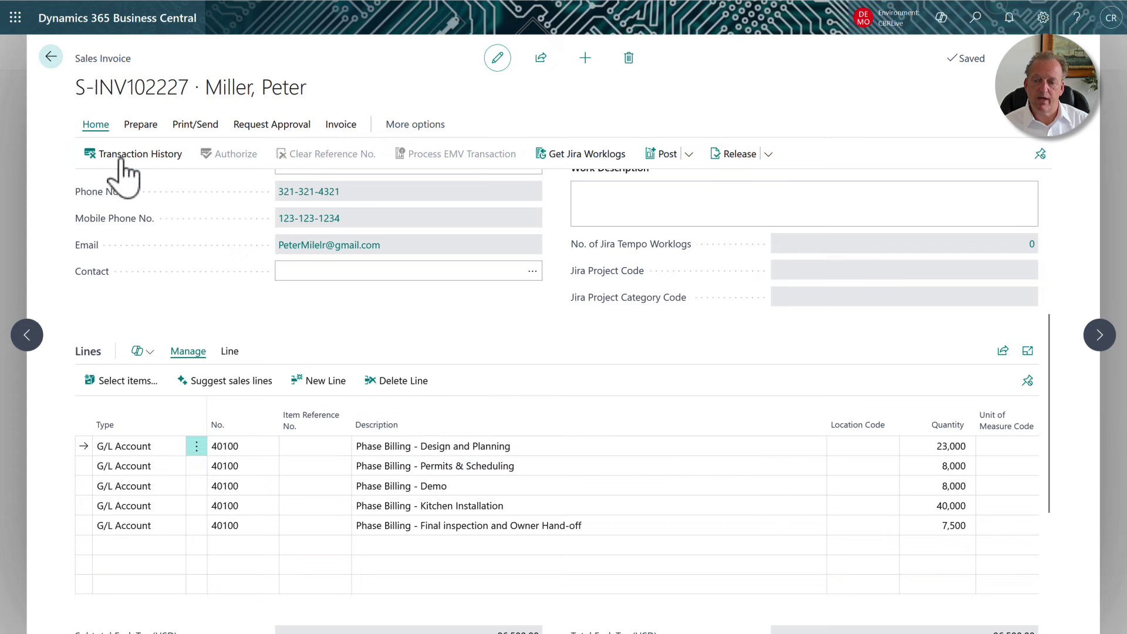
left_click(56, 61)
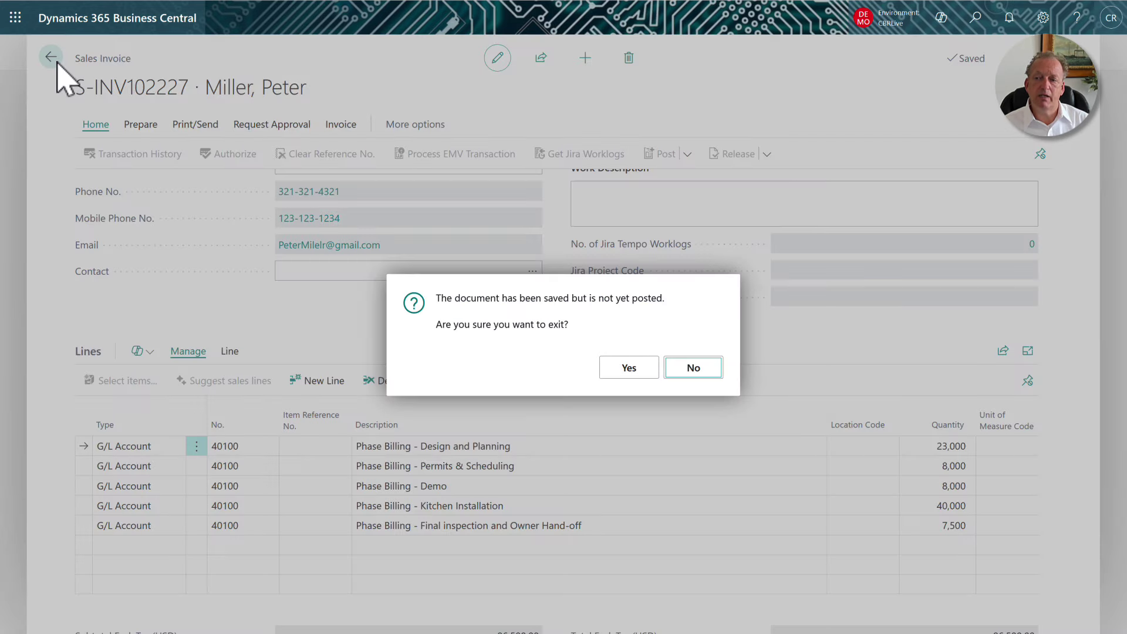
left_click(626, 371)
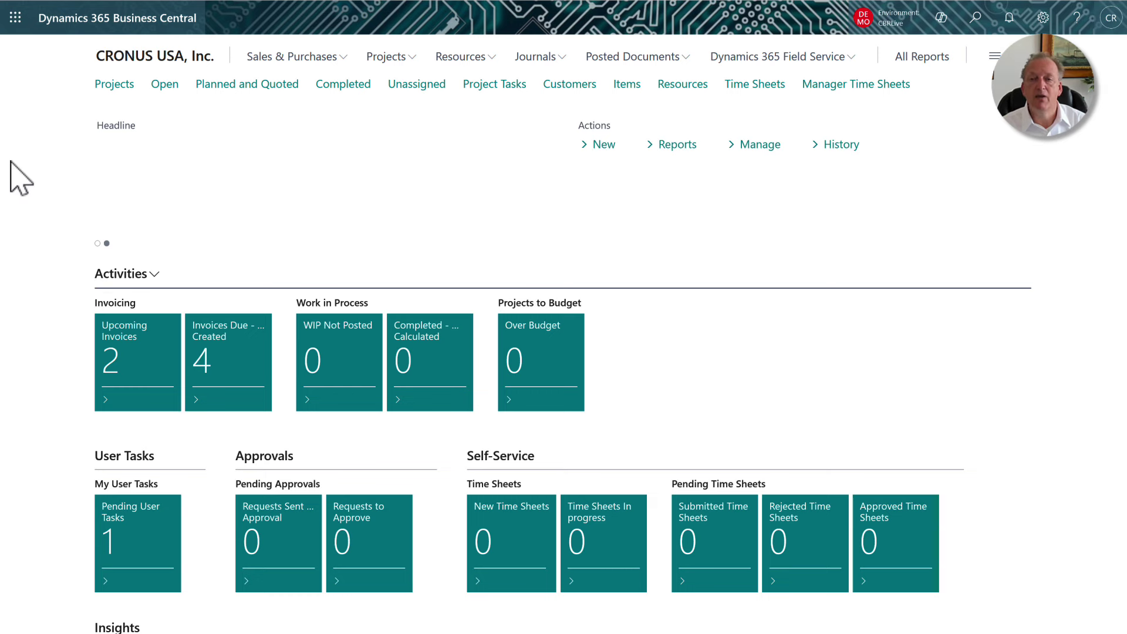
Step: Open the project card of PROR24-120 Kitchen Re-Design and review its task totals, WIP settings and completion and invoicing percentages
left_click(113, 87)
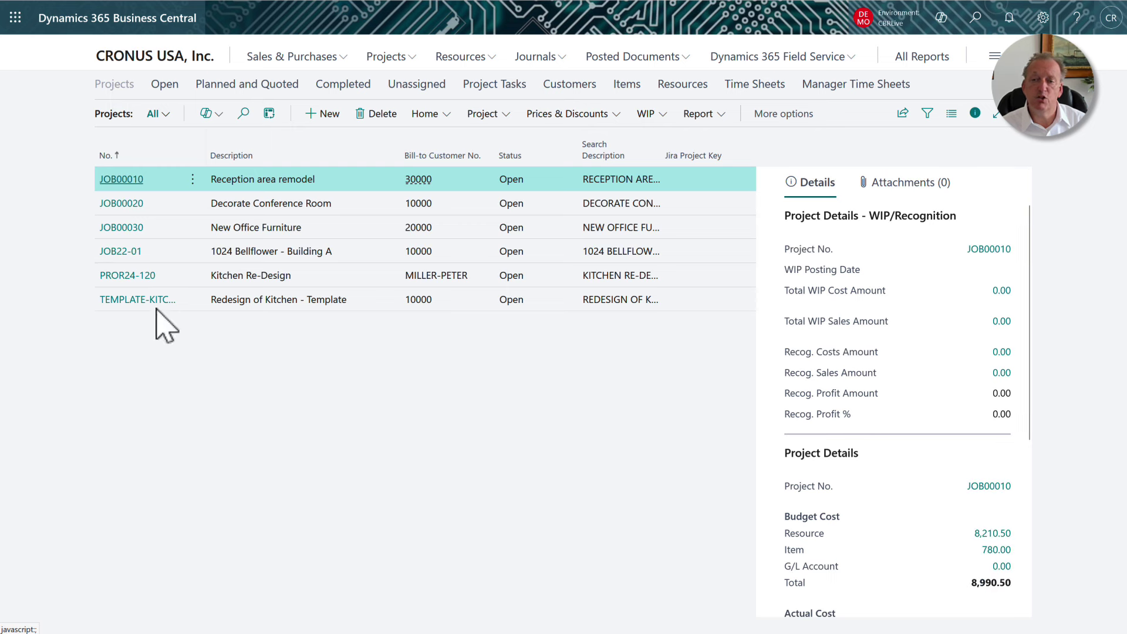
left_click(139, 281)
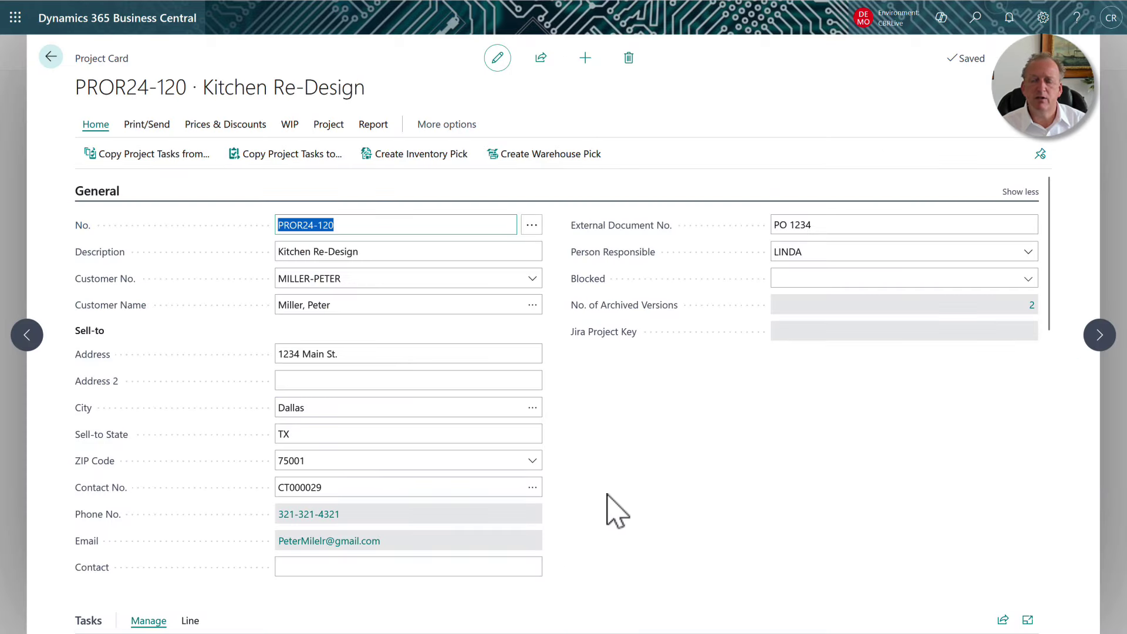
scroll(590, 449, "down", 5)
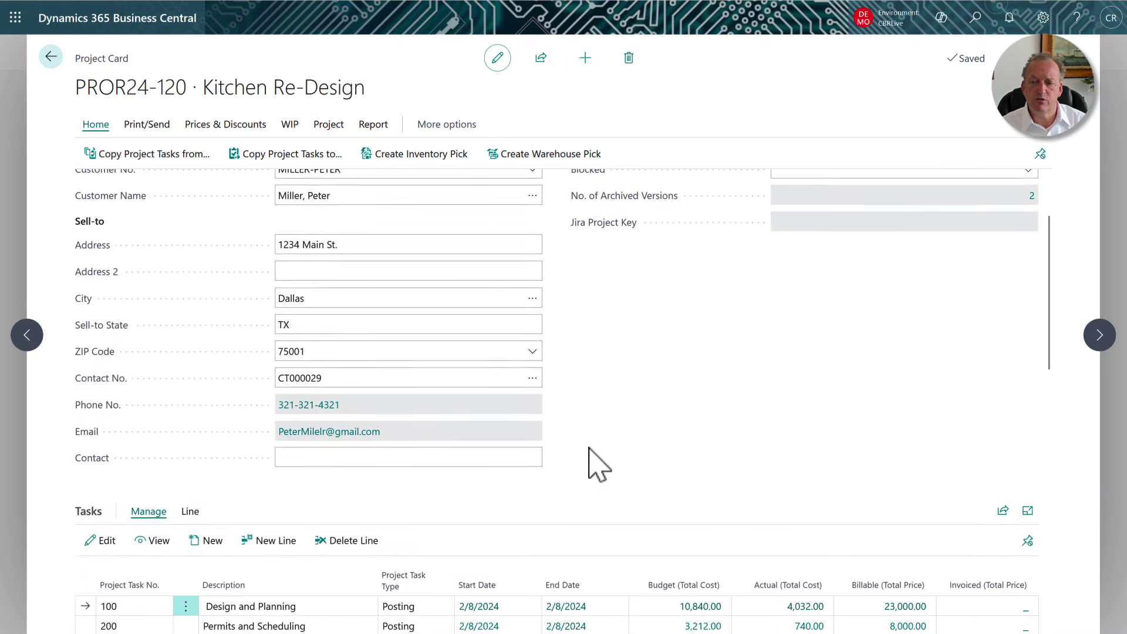
scroll(590, 452, "down", 1)
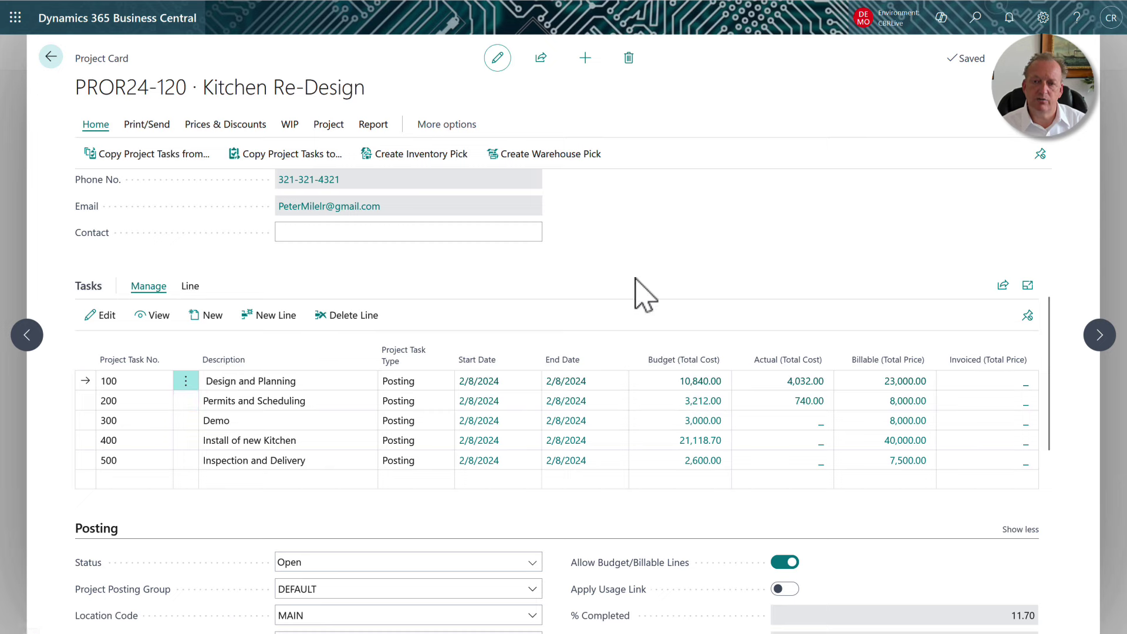
scroll(637, 288, "down", 5)
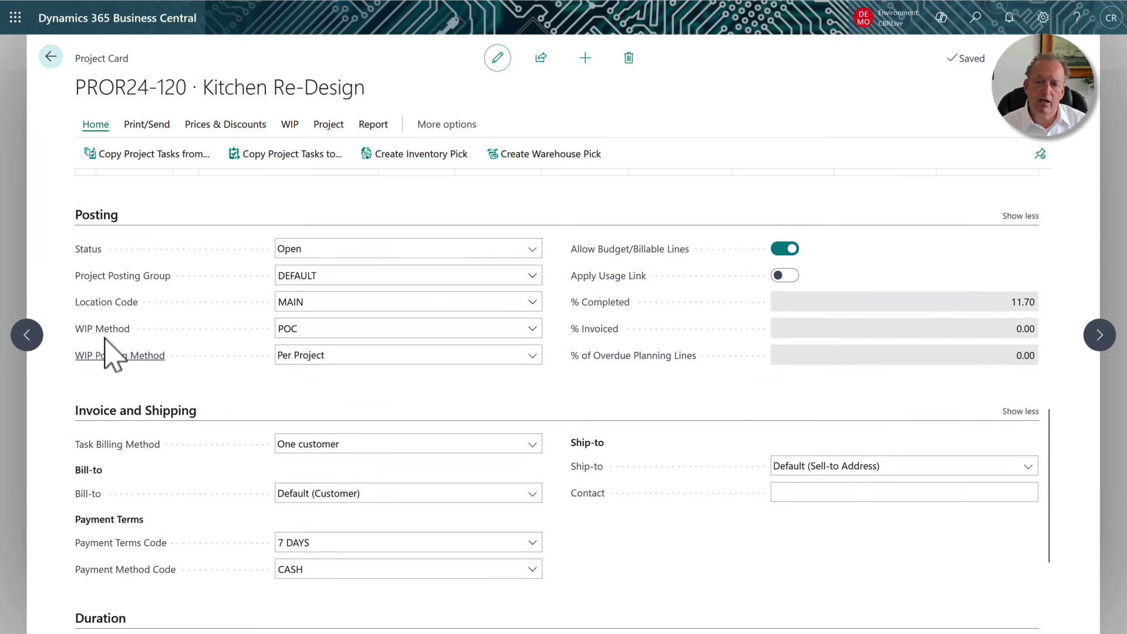
mouse_move(102, 337)
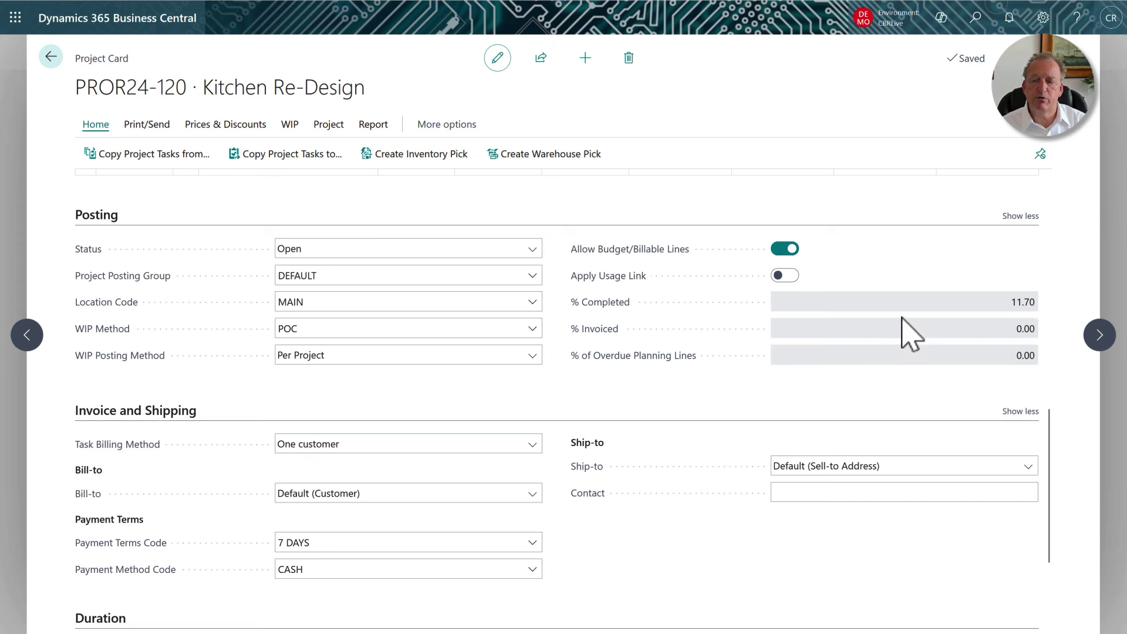
Step: Show the project's WIP actions and examine the available WIP methods without changing the selected one
left_click(286, 132)
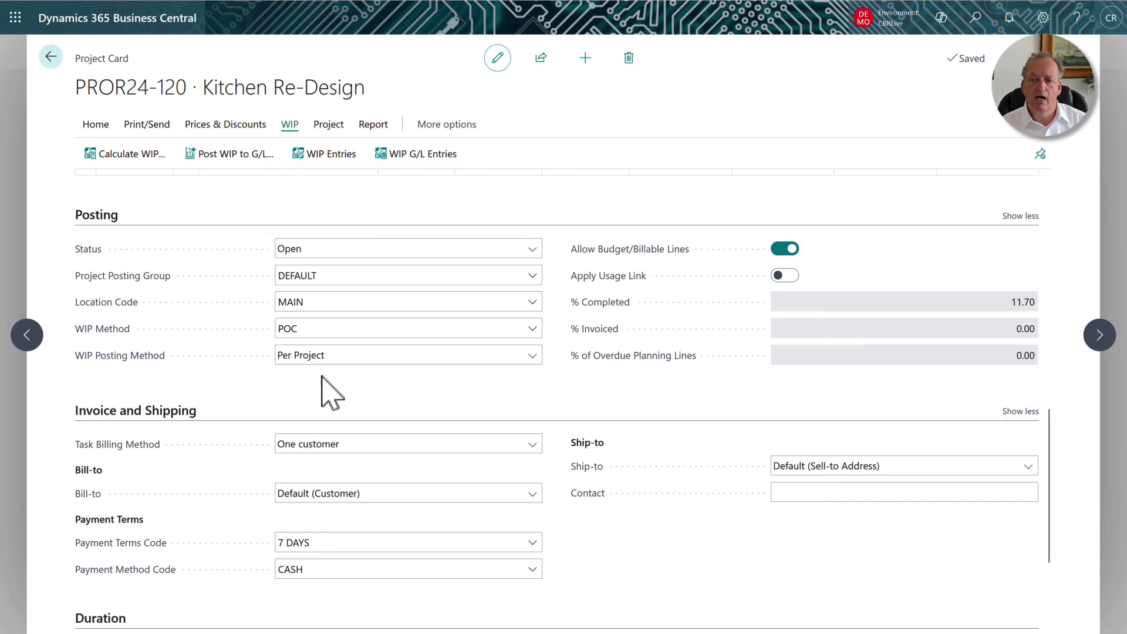
left_click(532, 332)
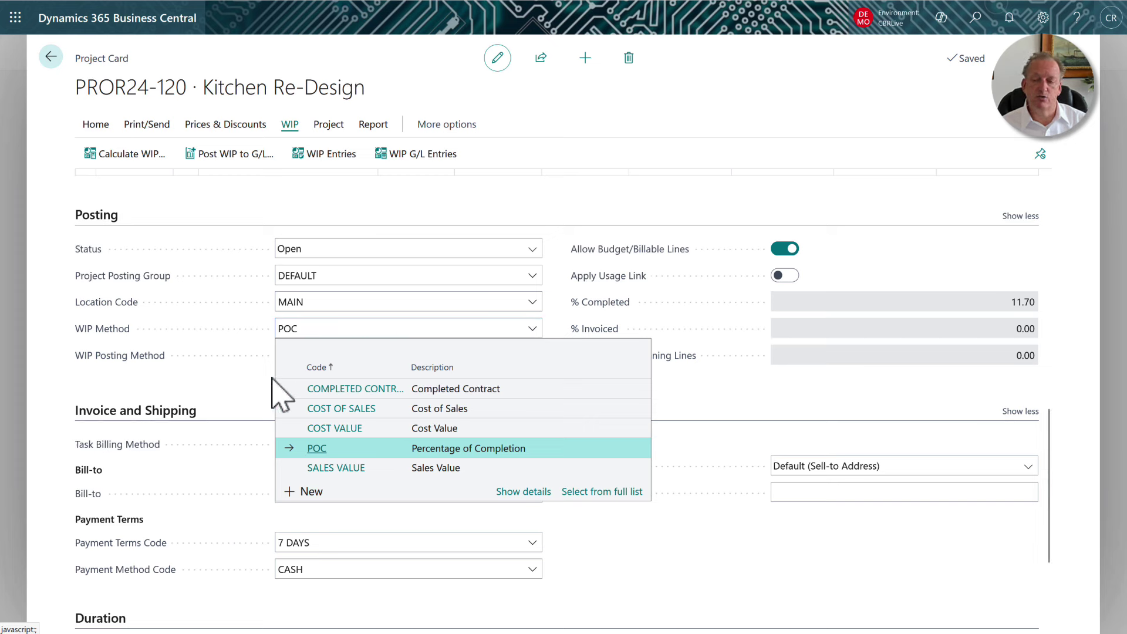
left_click(223, 378)
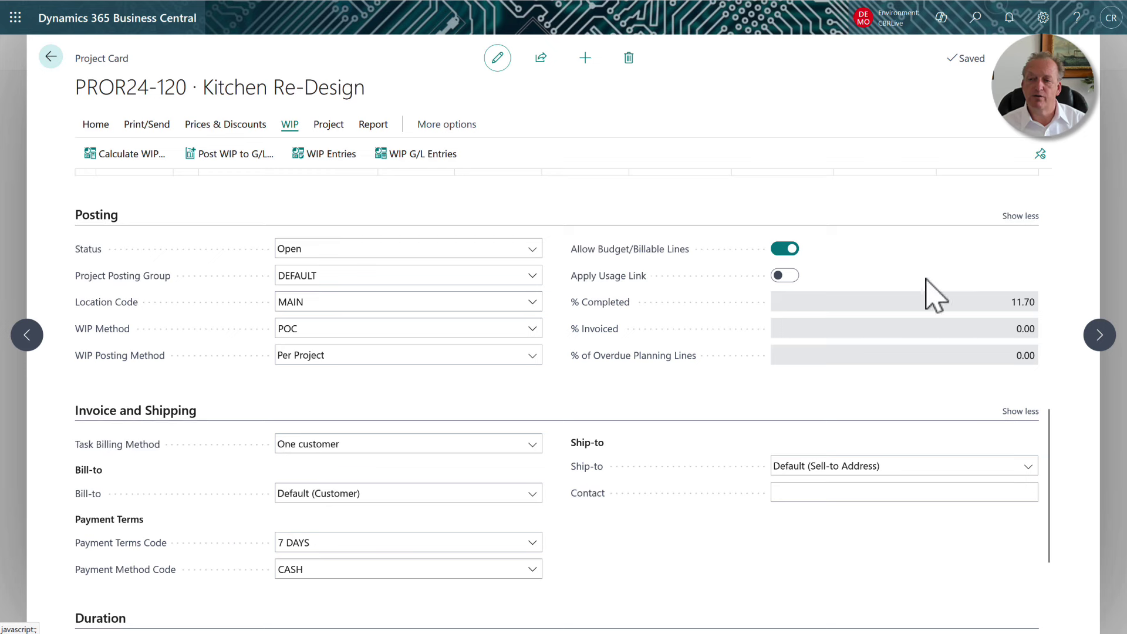
Step: Start the Project Calculate WIP run for project PROR24-120
left_click(137, 157)
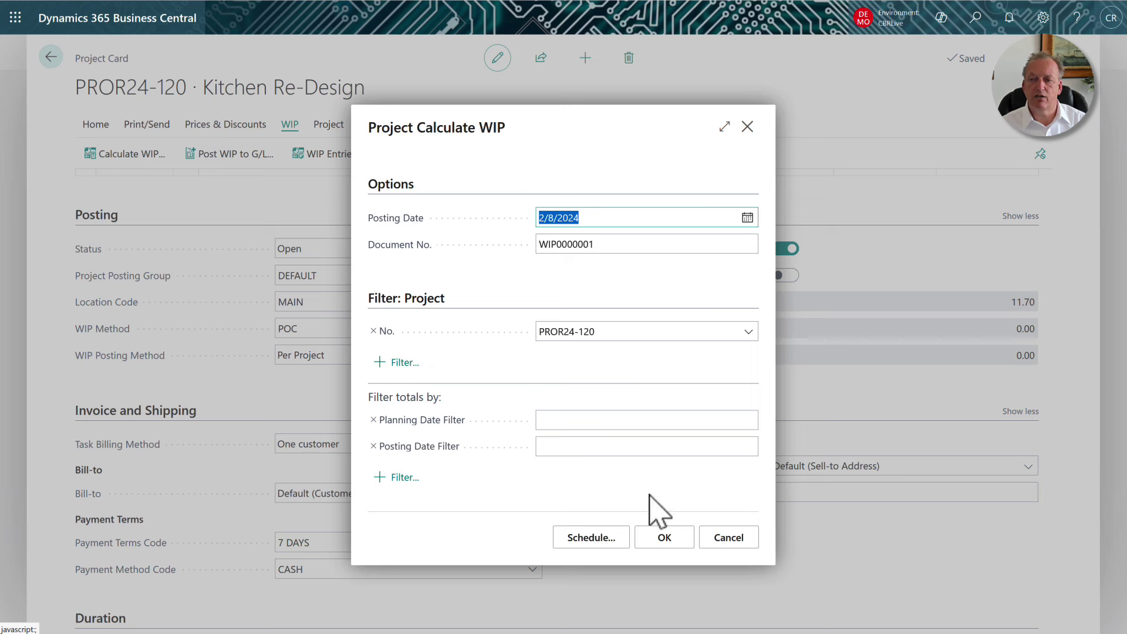